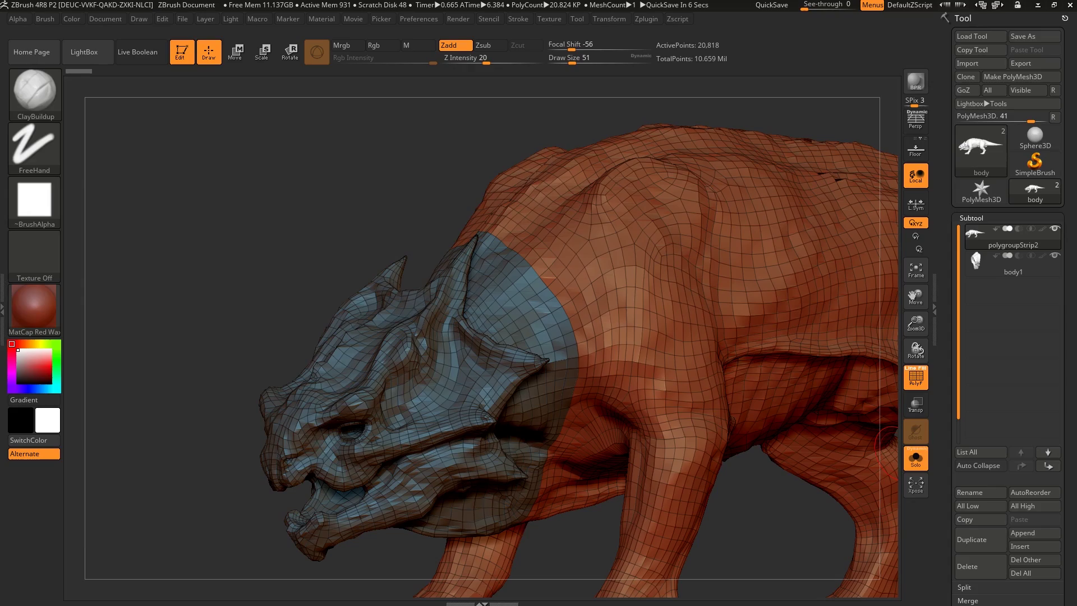
# - Hide the polygon wireframe and delete the higher subdivision levels of the creature's body mesh
pyautogui.moveTo(563, 365)
pyautogui.mouseDown(button='right')
pyautogui.moveTo(466, 371)
pyautogui.moveTo(630, 378)
pyautogui.moveTo(574, 298)
pyautogui.moveTo(573, 331)
pyautogui.mouseUp(button='right')
pyautogui.hotkey('shift', 'f')
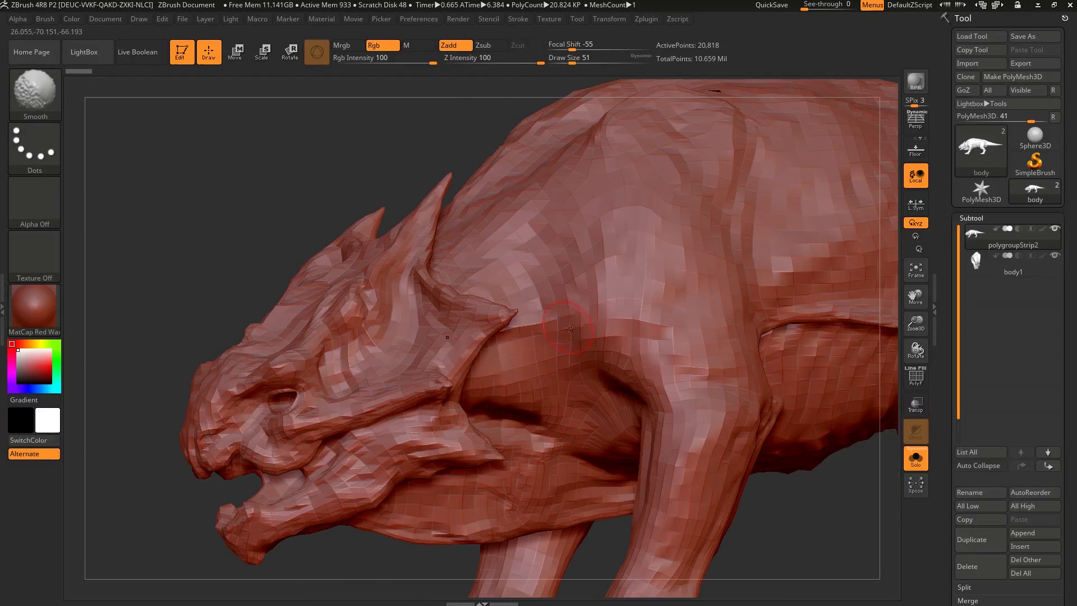
pyautogui.press('ctrl')
pyautogui.hotkey('ctrl', 'd')
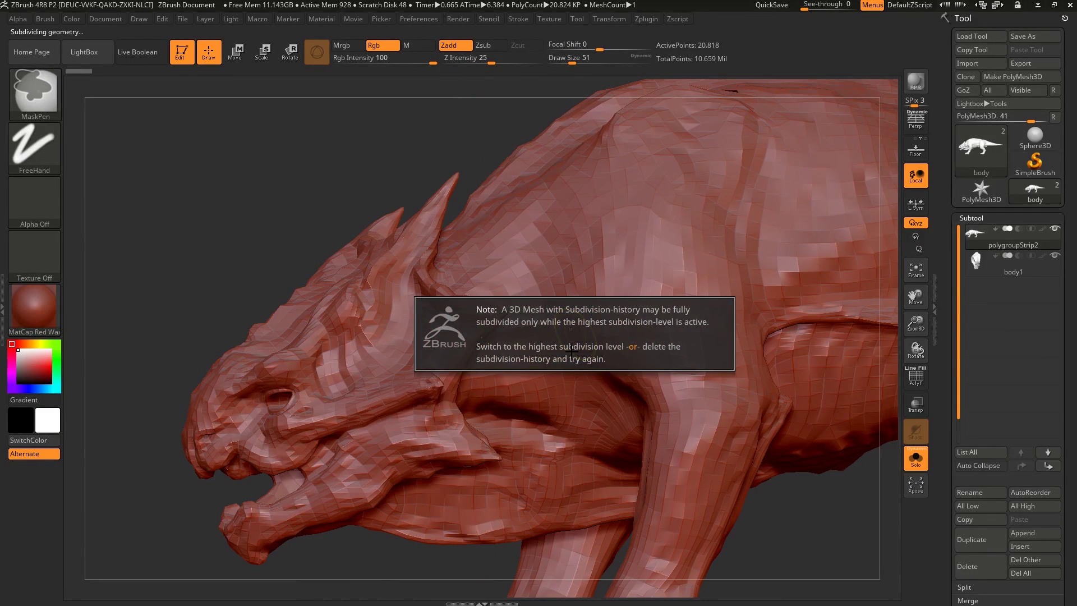
pyautogui.scroll(-5, 958, 324)
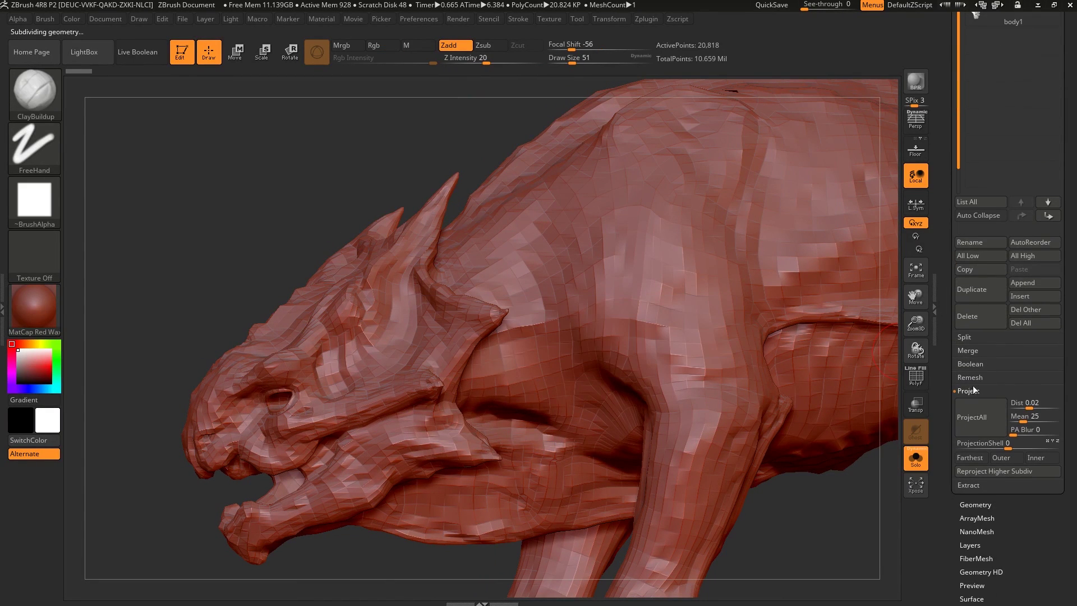
pyautogui.click(975, 505)
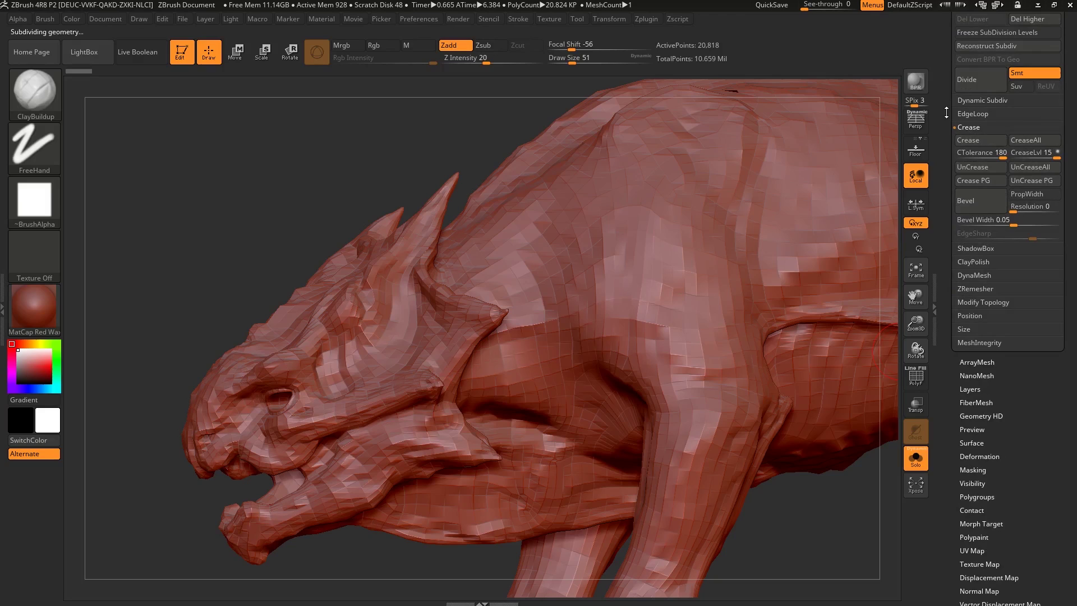
pyautogui.moveTo(947, 113); pyautogui.dragTo(943, 187)
pyautogui.click(1015, 160)
# - Subdivide the creature's body mesh three times, up to subdivision level 4
pyautogui.hotkey('ctrl', 'd')
pyautogui.hotkey('ctrl', 'd')
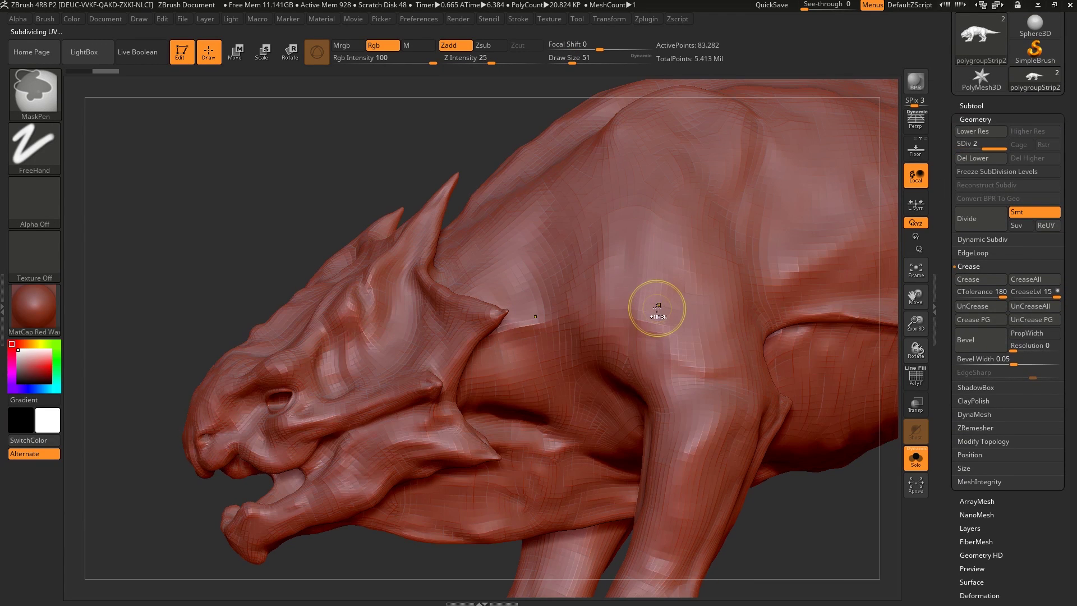
pyautogui.hotkey('ctrl', 'd')
pyautogui.moveTo(616, 304)
pyautogui.mouseDown(button='right')
pyautogui.moveTo(637, 314)
pyautogui.moveTo(618, 327)
pyautogui.mouseUp(button='right')
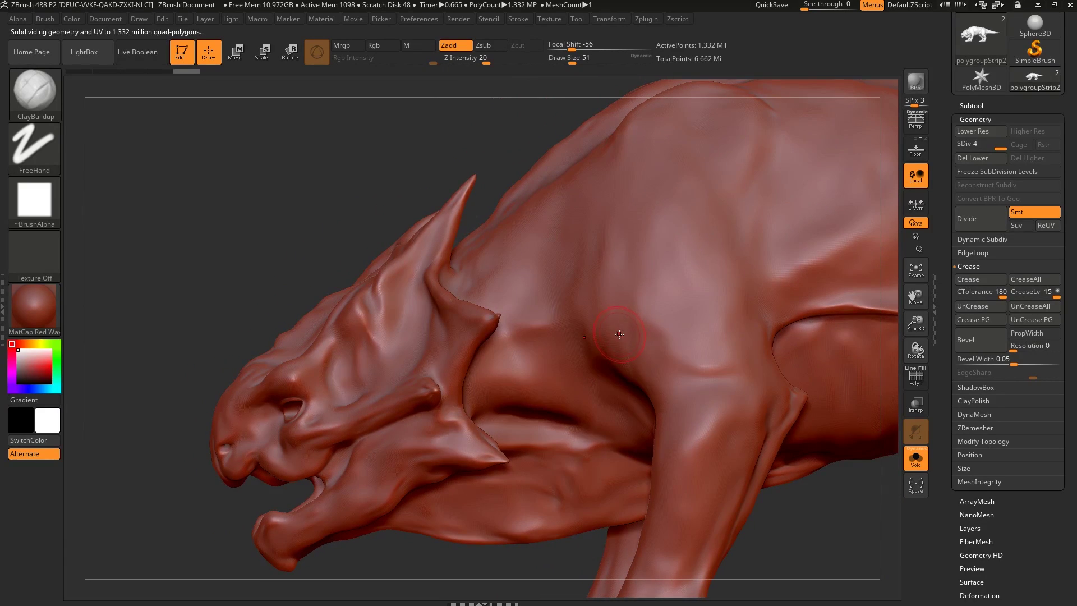
pyautogui.hotkey('shift', 'f')
pyautogui.hotkey('shift', 'f')
pyautogui.moveTo(664, 298); pyautogui.dragTo(687, 331, button='right')
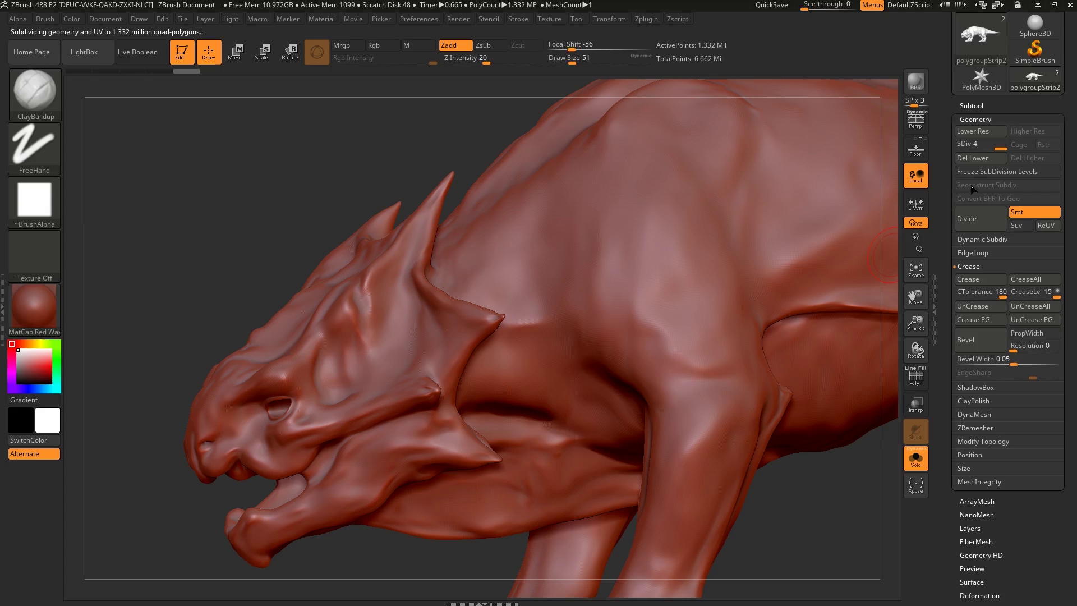
# - Make body1 the active subtool and turn off Solo mode so both subtools are displayed
pyautogui.moveTo(943, 175); pyautogui.dragTo(944, 212)
pyautogui.click(967, 144)
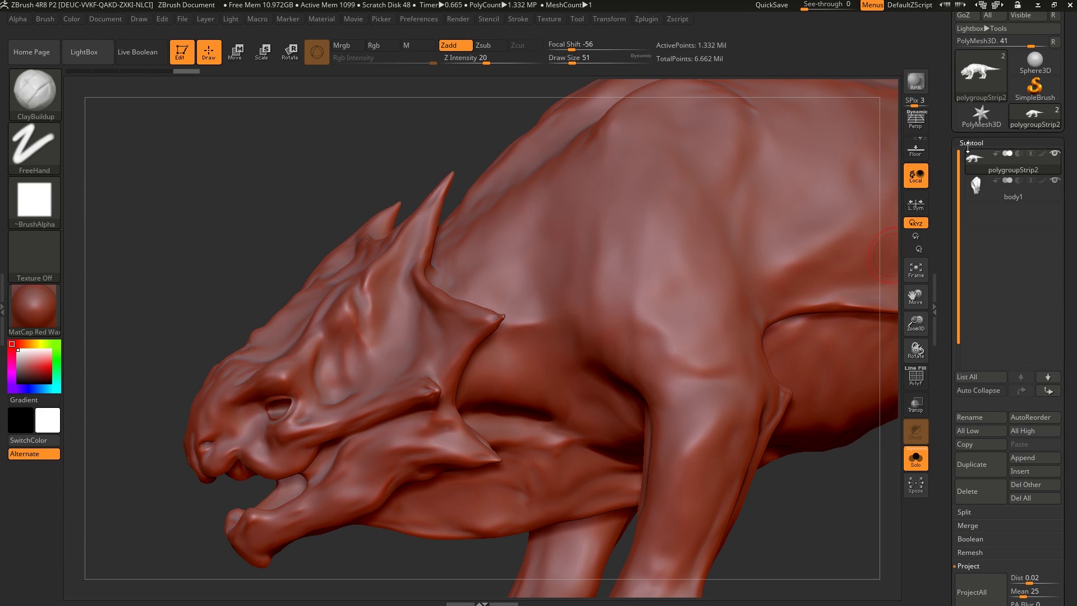
pyautogui.click(981, 198)
pyautogui.click(918, 457)
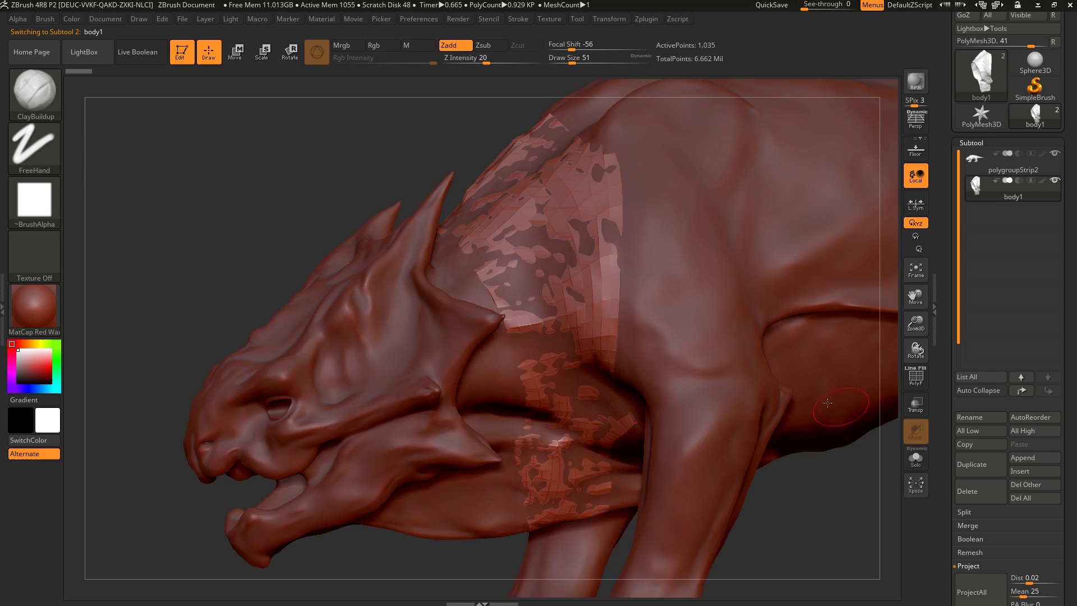
pyautogui.moveTo(640, 309); pyautogui.dragTo(514, 294)
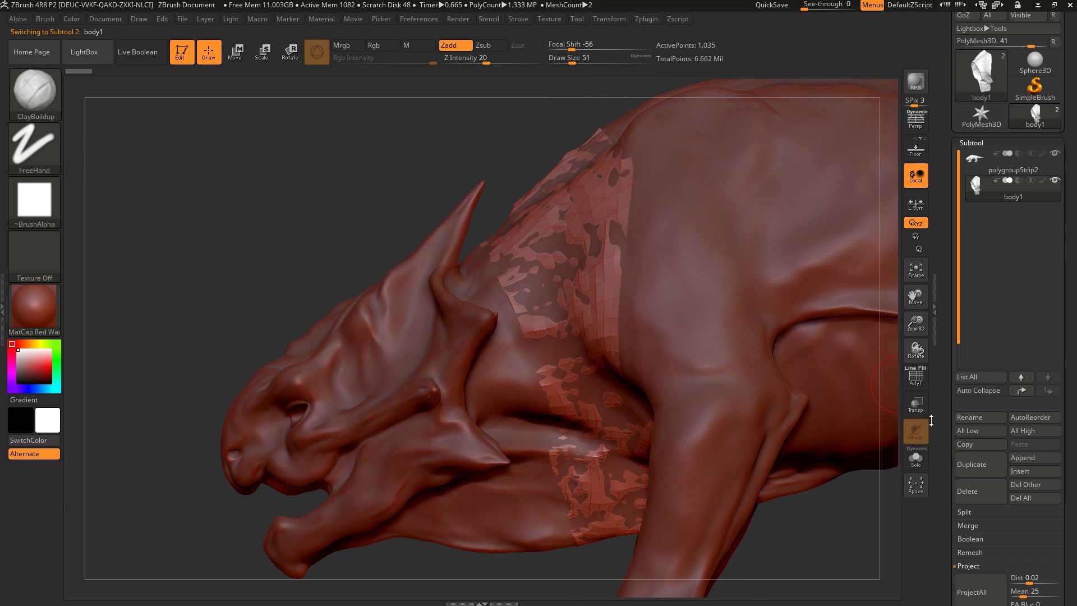
# - Delete the higher subdivision levels of body1 and undo the subdivision applied to its visible part
pyautogui.moveTo(945, 413); pyautogui.dragTo(954, 118)
pyautogui.click(974, 384)
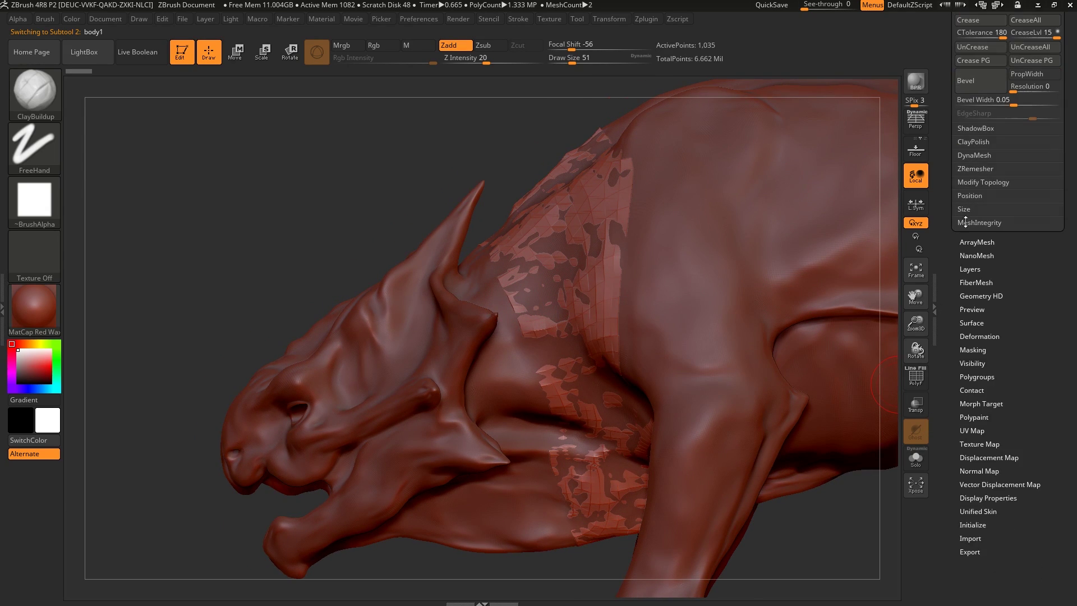
pyautogui.moveTo(965, 221); pyautogui.dragTo(966, 415)
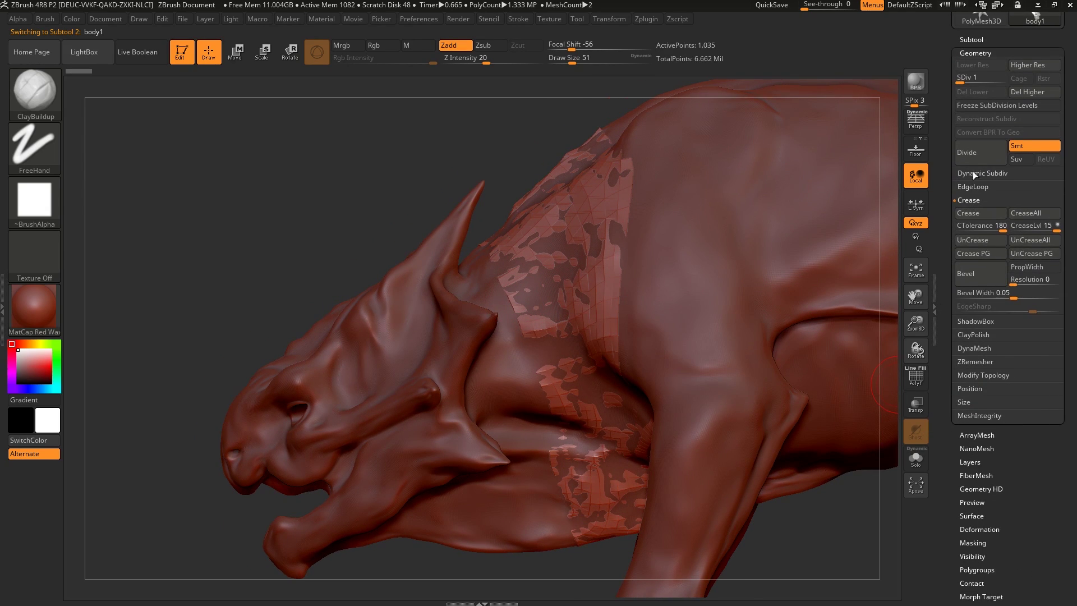
pyautogui.click(1027, 92)
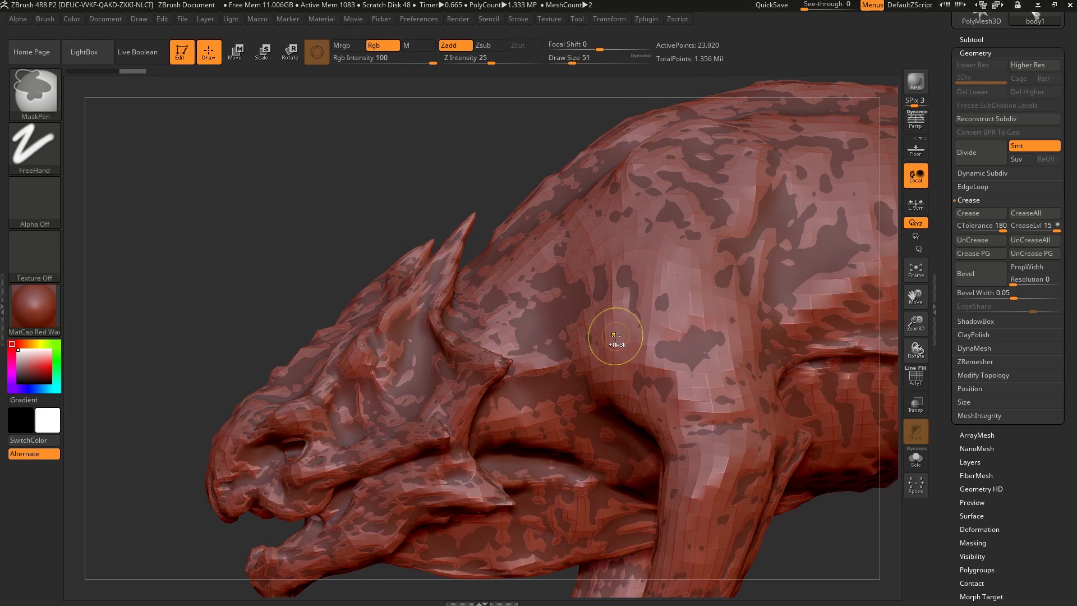
pyautogui.hotkey('ctrl', 'z')
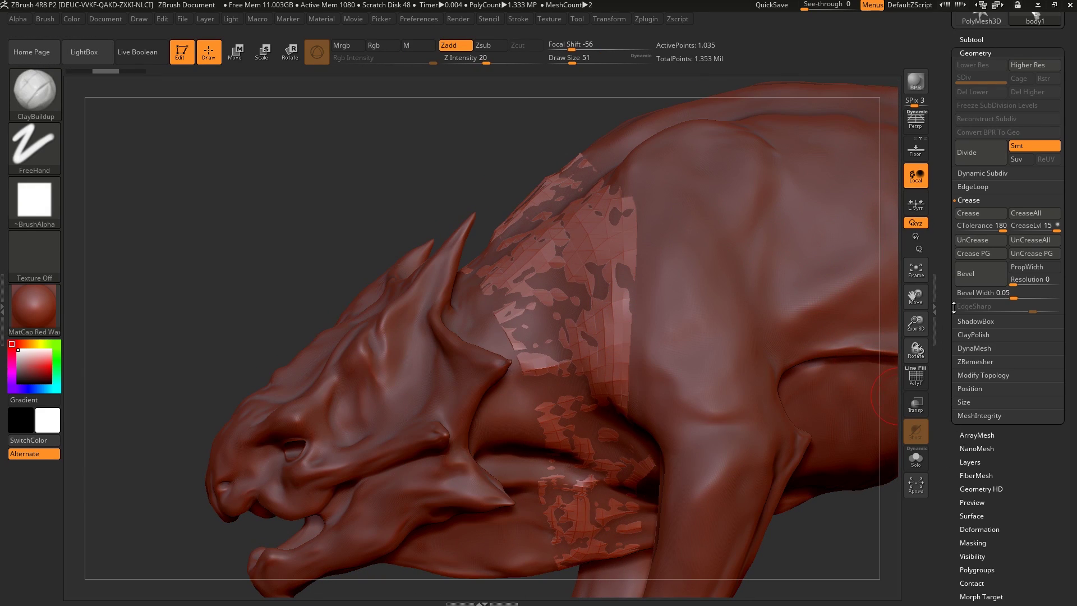
# - Turn on the wireframe display, view the body1 neck strip alone, and isolate the polygroupStrip2 subtool
pyautogui.click(916, 458)
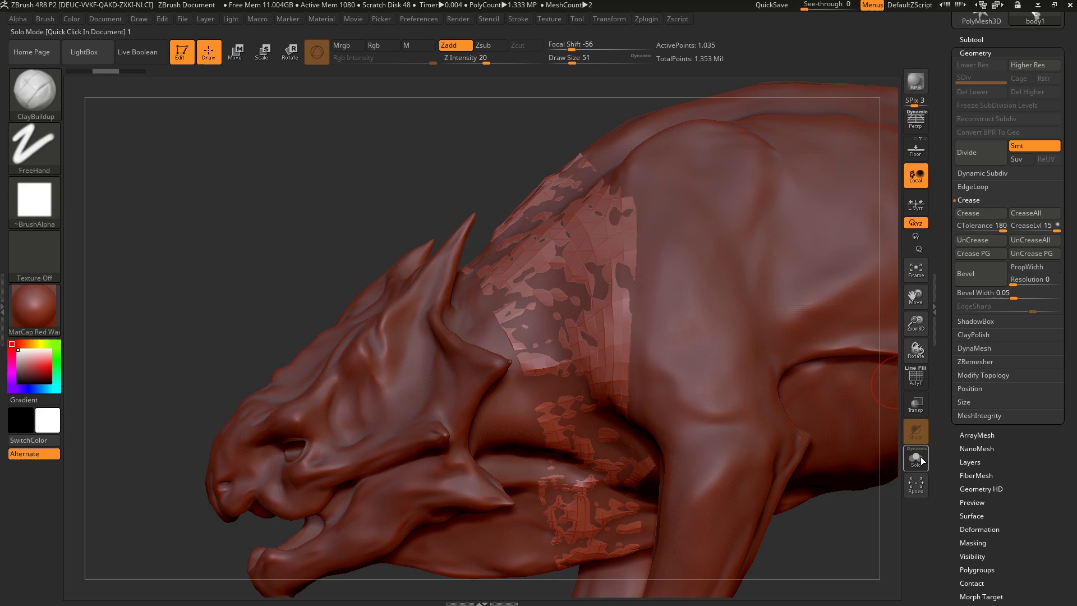
pyautogui.hotkey('shift', 'f')
pyautogui.keyDown('alt'); pyautogui.moveTo(771, 331); pyautogui.dragTo(786, 392); pyautogui.keyUp('alt')
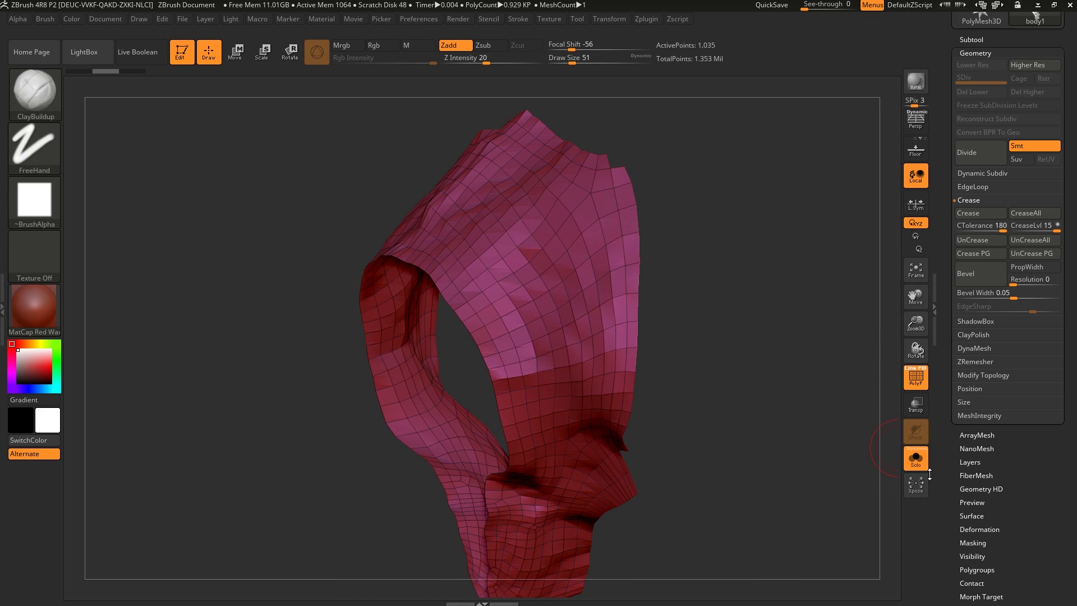
pyautogui.click(916, 459)
pyautogui.keyDown('alt'); pyautogui.click(704, 316); pyautogui.keyUp('alt')
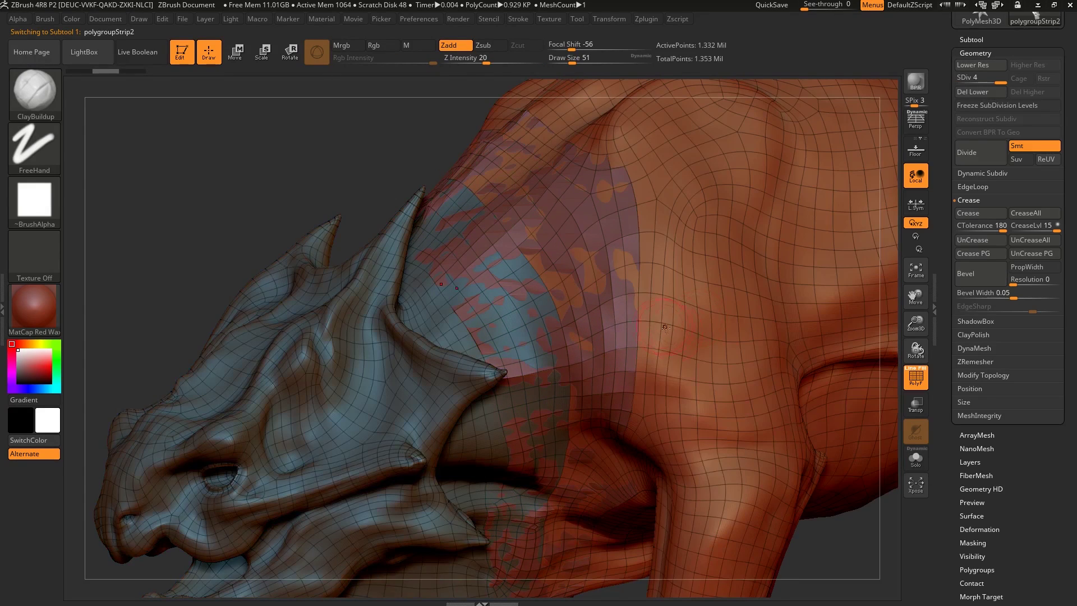
pyautogui.click(916, 457)
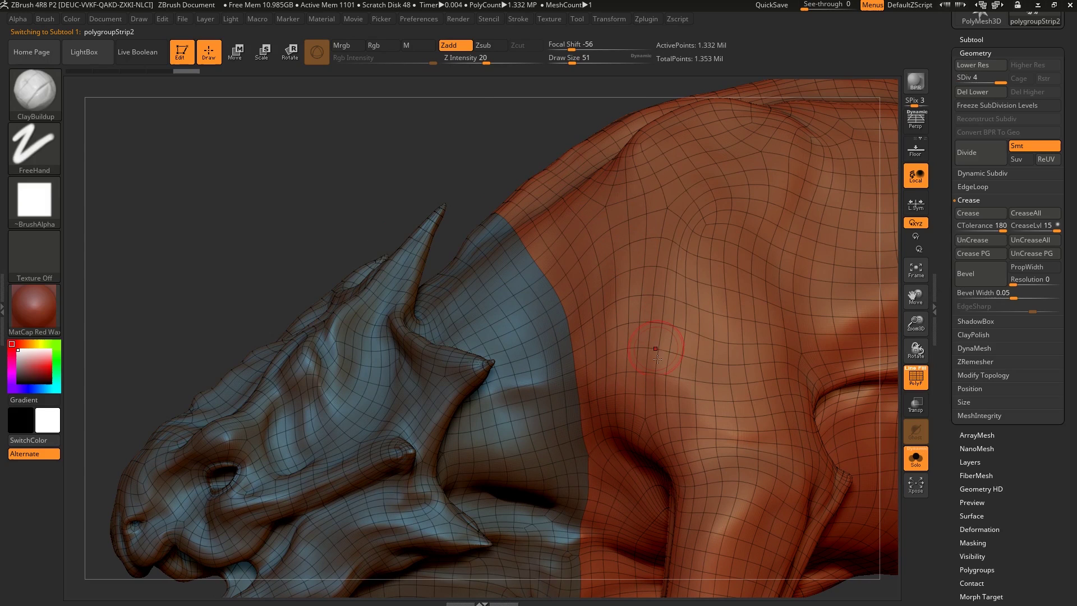
# - Examine the head and neck polygroup border on polygroupStrip2 and compare it with the body1 strip
pyautogui.keyDown('alt'); pyautogui.moveTo(526, 307); pyautogui.dragTo(512, 281, button='right'); pyautogui.keyUp('alt')
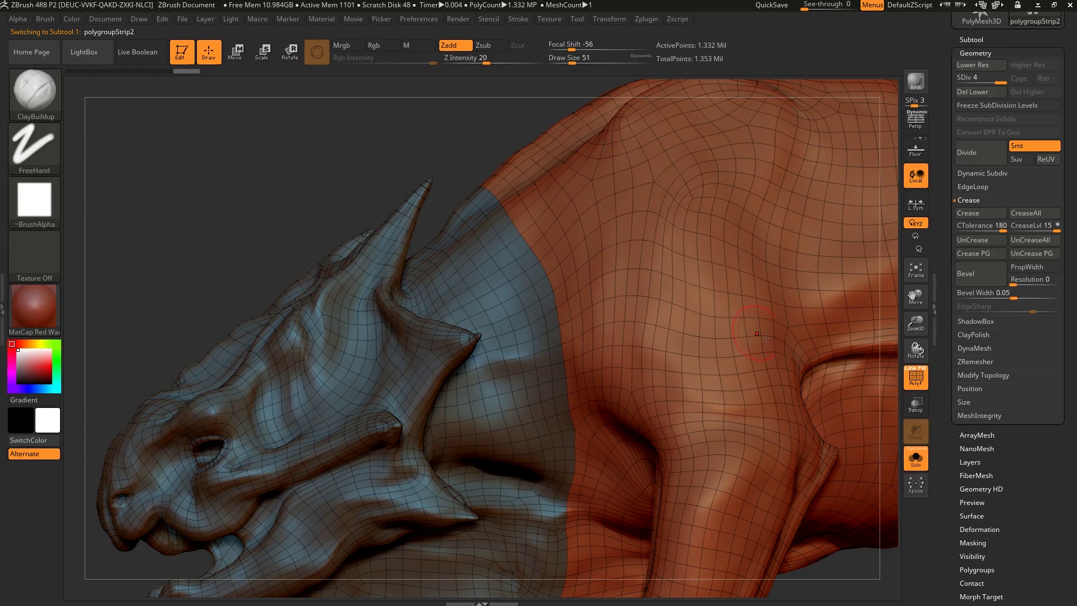
pyautogui.moveTo(677, 348); pyautogui.dragTo(654, 314, button='right')
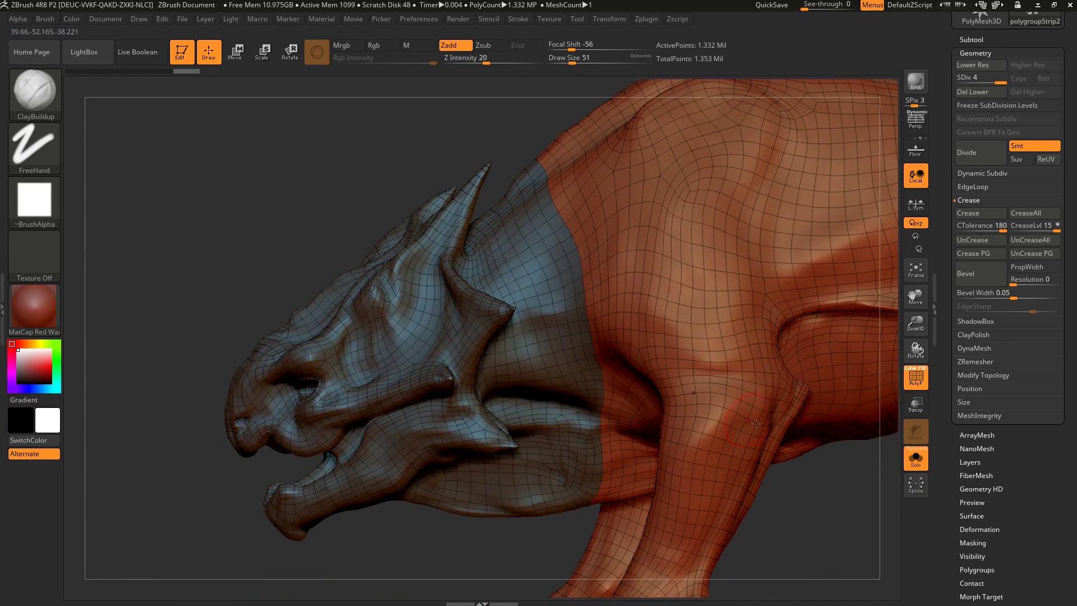
pyautogui.moveTo(965, 375); pyautogui.dragTo(965, 383)
pyautogui.press('Down')
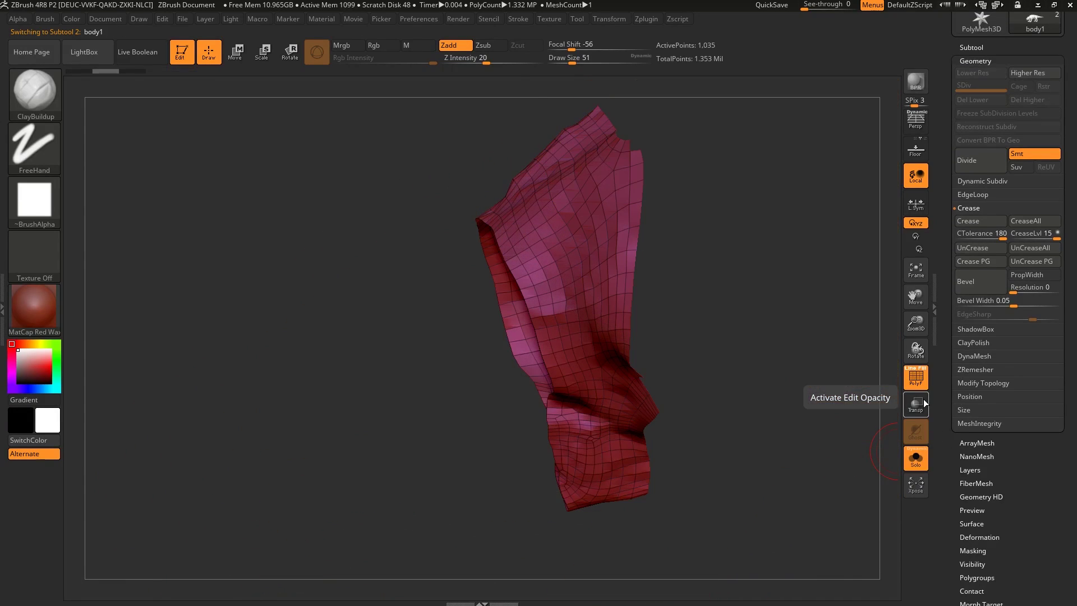
pyautogui.press('Up')
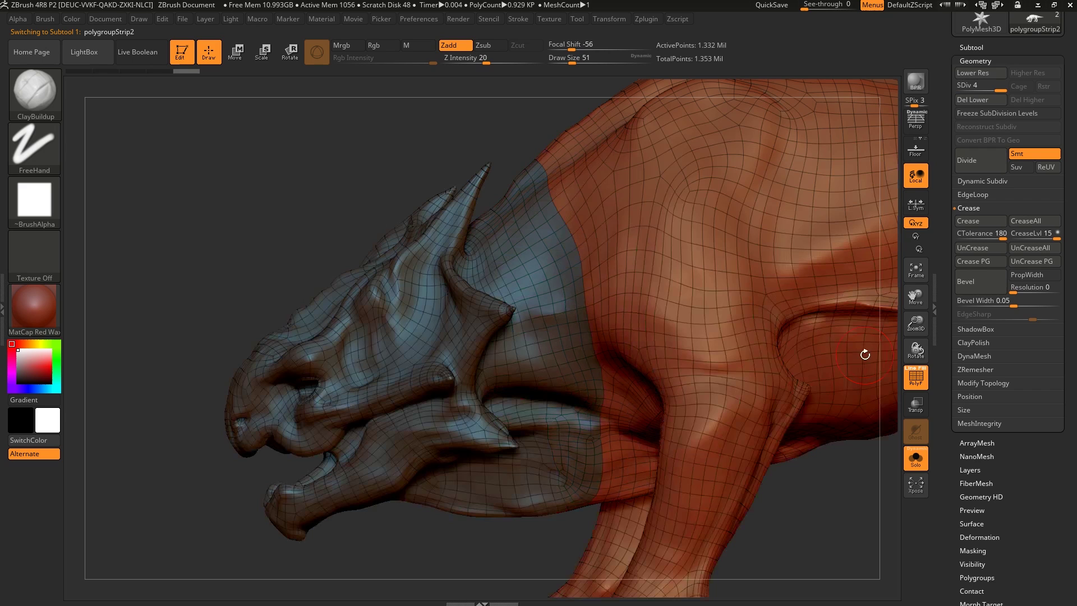
pyautogui.moveTo(623, 304); pyautogui.dragTo(535, 219, button='right')
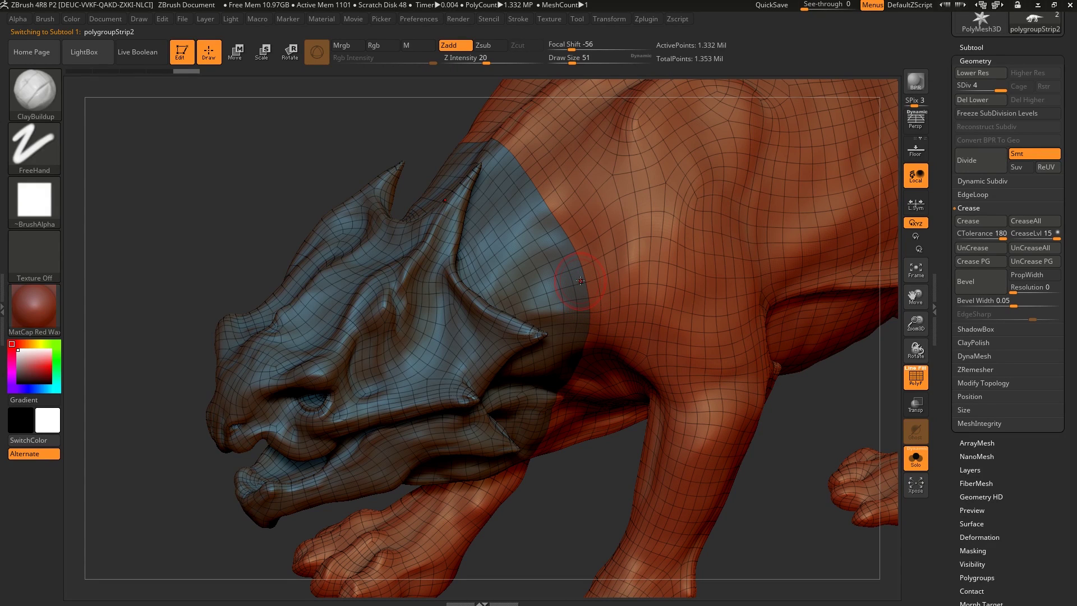
pyautogui.moveTo(580, 281); pyautogui.dragTo(557, 269, button='right')
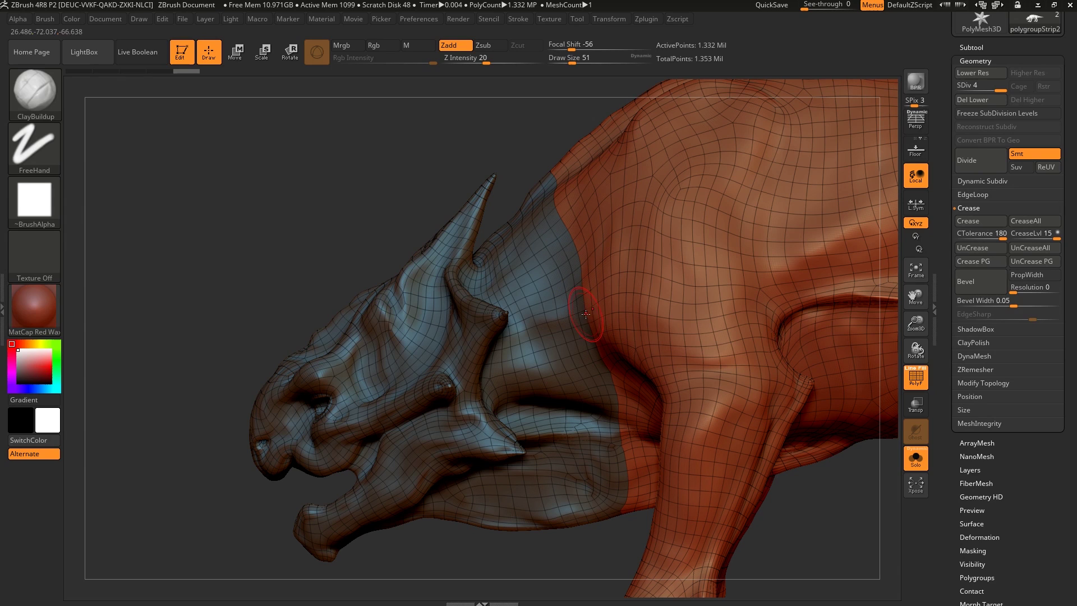
# - Switch to body1, reveal its whole mesh for inspection, and isolate the neck strip polygroup again
pyautogui.keyDown('alt'); pyautogui.click(840, 392); pyautogui.keyUp('alt')
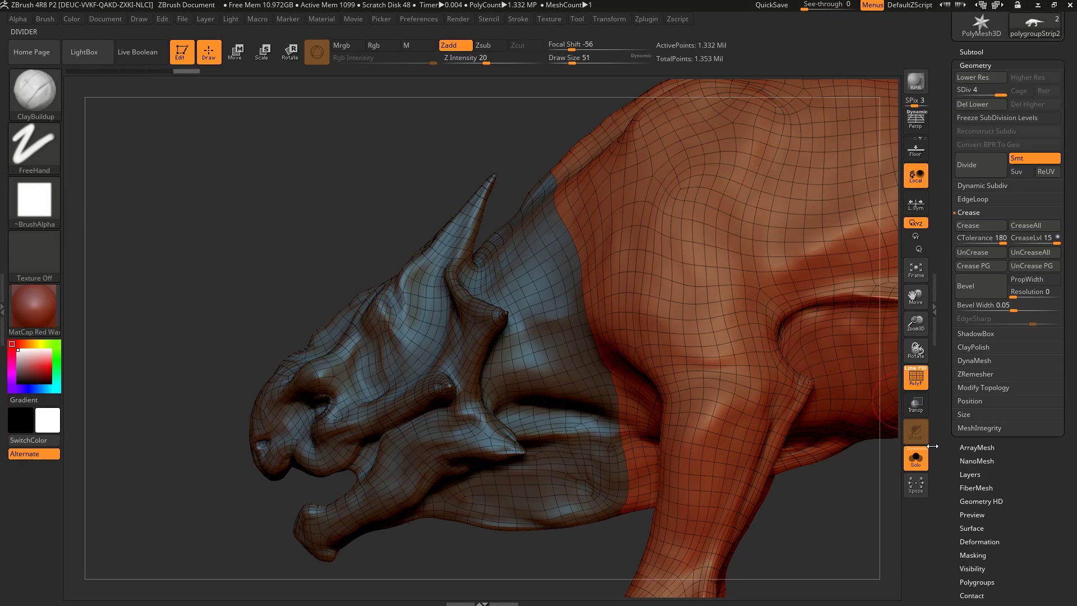
pyautogui.moveTo(951, 133); pyautogui.dragTo(951, 155)
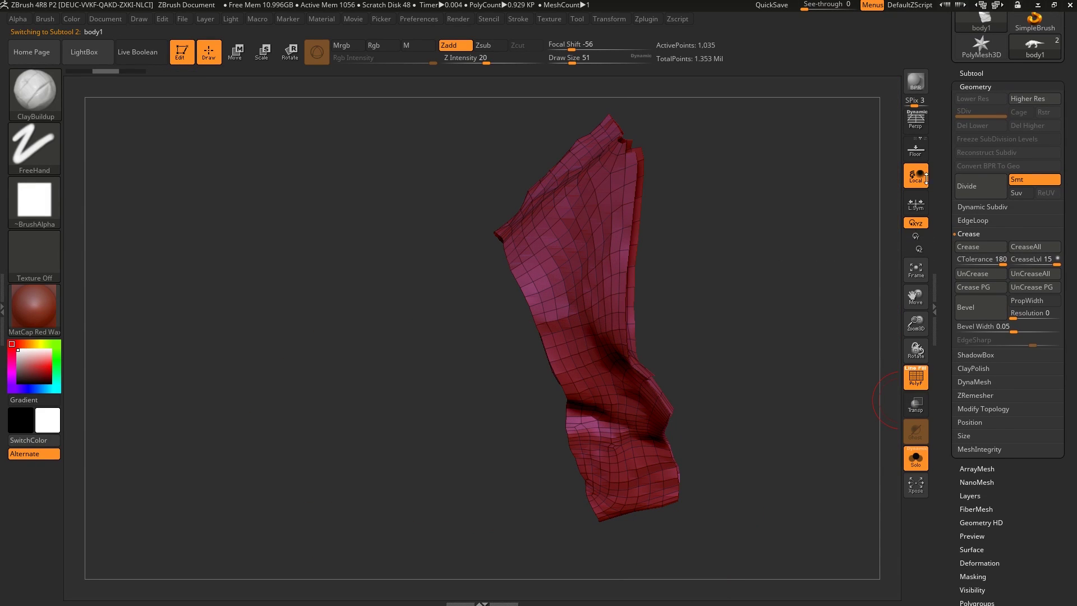
pyautogui.moveTo(829, 332); pyautogui.dragTo(887, 334, button='right')
pyautogui.keyDown('ctrl'); pyautogui.keyDown('shift'); pyautogui.click(777, 315); pyautogui.keyUp('shift'); pyautogui.keyUp('ctrl')
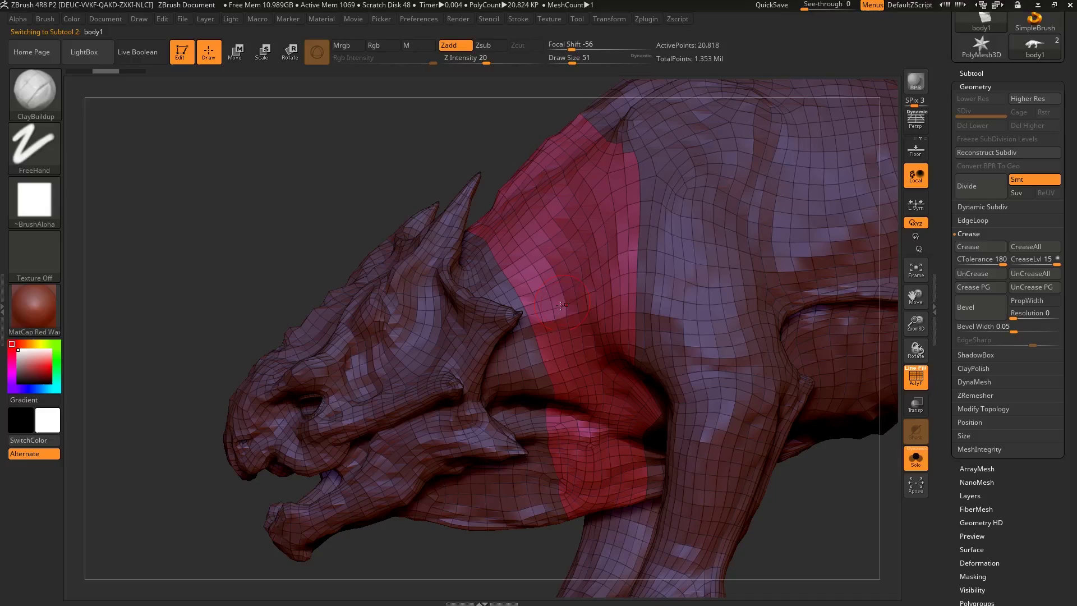
pyautogui.keyDown('ctrl'); pyautogui.keyDown('shift'); pyautogui.click(636, 235); pyautogui.keyUp('shift'); pyautogui.keyUp('ctrl')
# - Delete the hidden geometry of body1 so only the neck strip is kept
pyautogui.moveTo(963, 502); pyautogui.dragTo(962, 482)
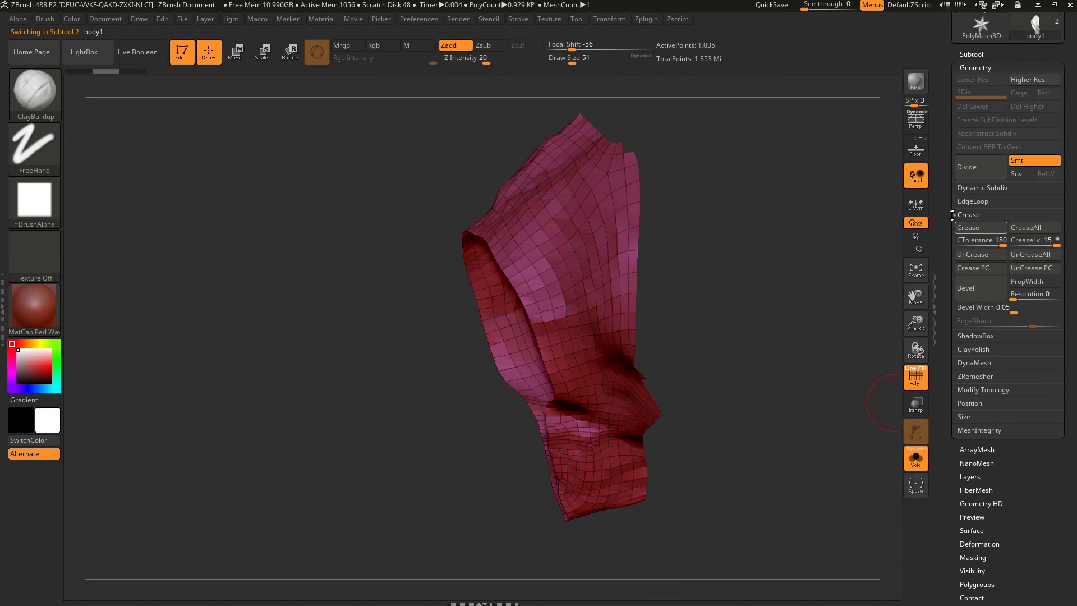
pyautogui.click(978, 391)
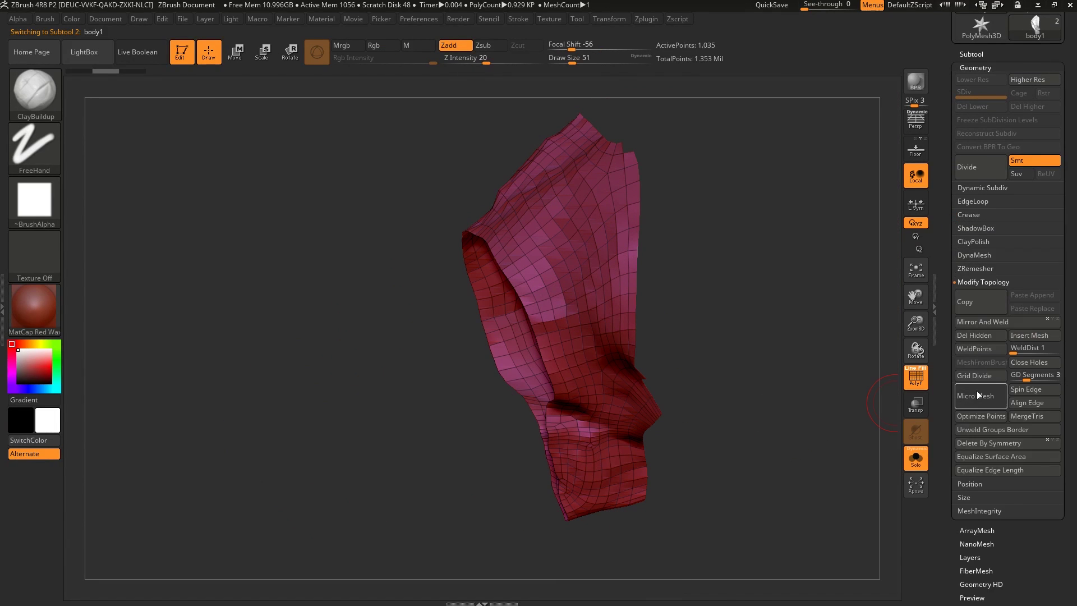
pyautogui.click(978, 337)
pyautogui.scroll(2, 948, 293)
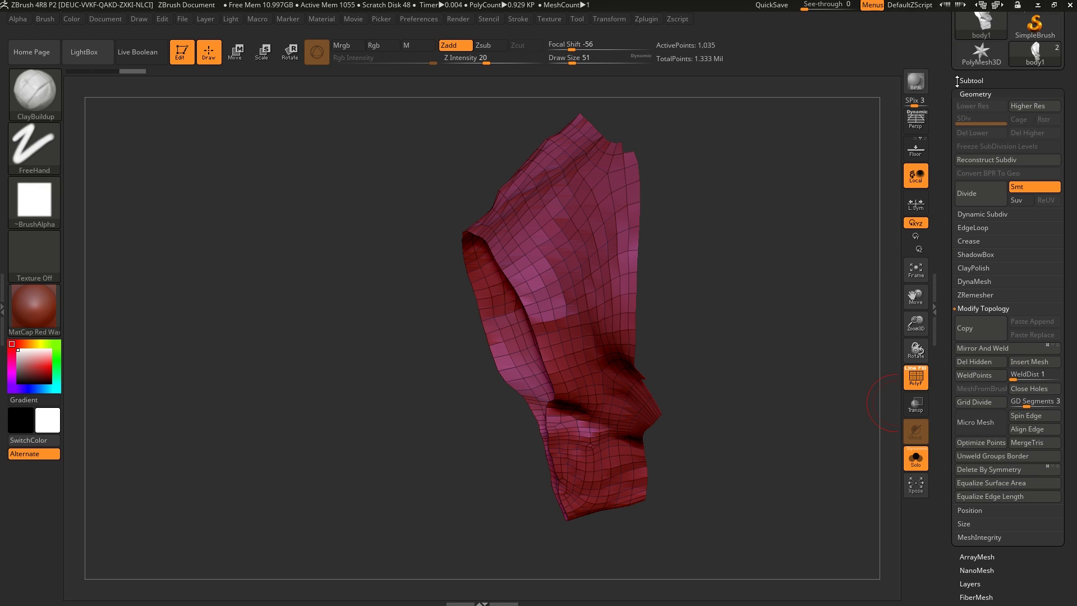
# - Switch to the polygroupStrip2 subtool, step it down to its lowest subdivision level and hide the wireframe
pyautogui.click(973, 81)
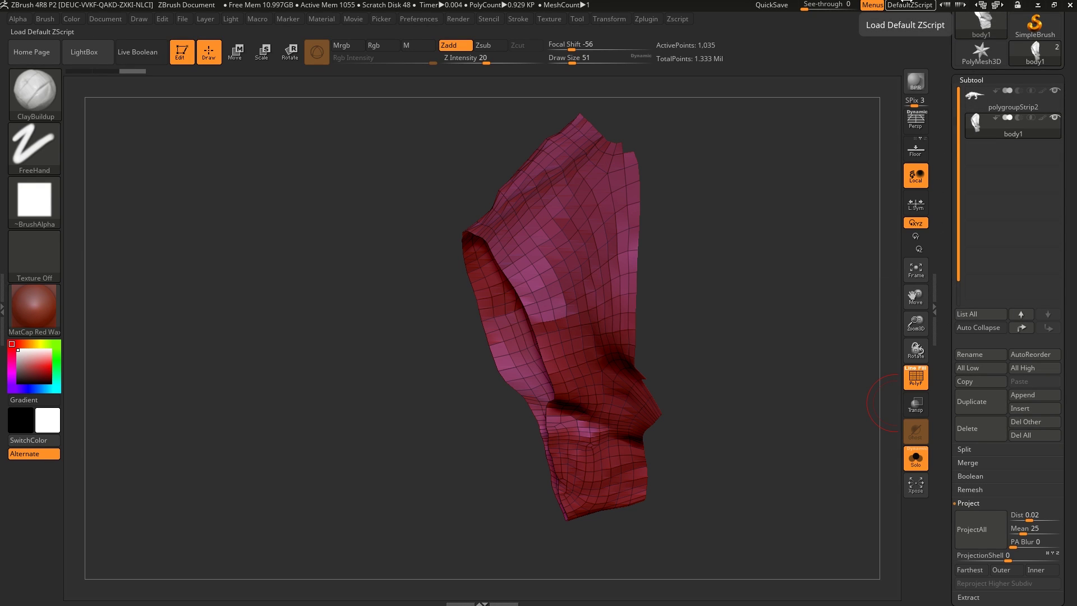
pyautogui.press('Up')
pyautogui.click(915, 377)
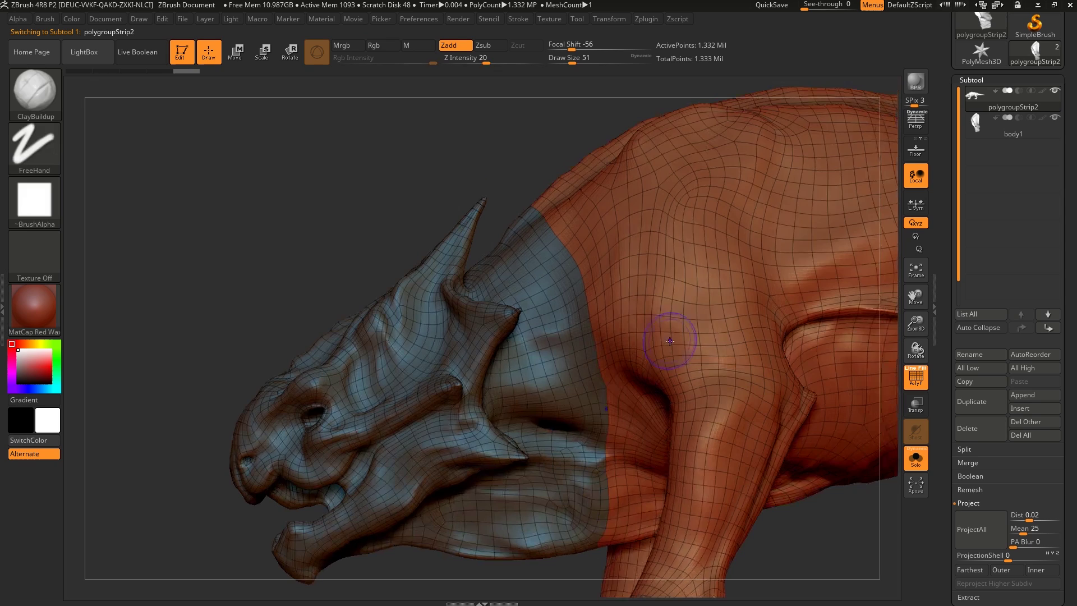
pyautogui.hotkey('shift', 'd')
pyautogui.hotkey('shift', 'd')
pyautogui.hotkey('shift', 'f')
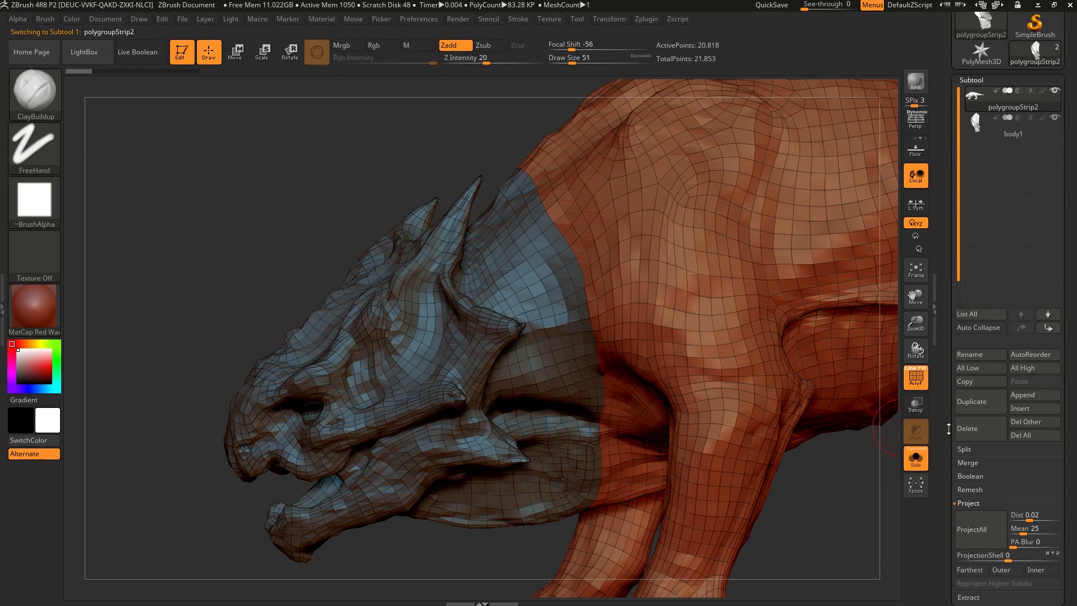
pyautogui.hotkey('shift', 'd')
pyautogui.hotkey('shift', 'f')
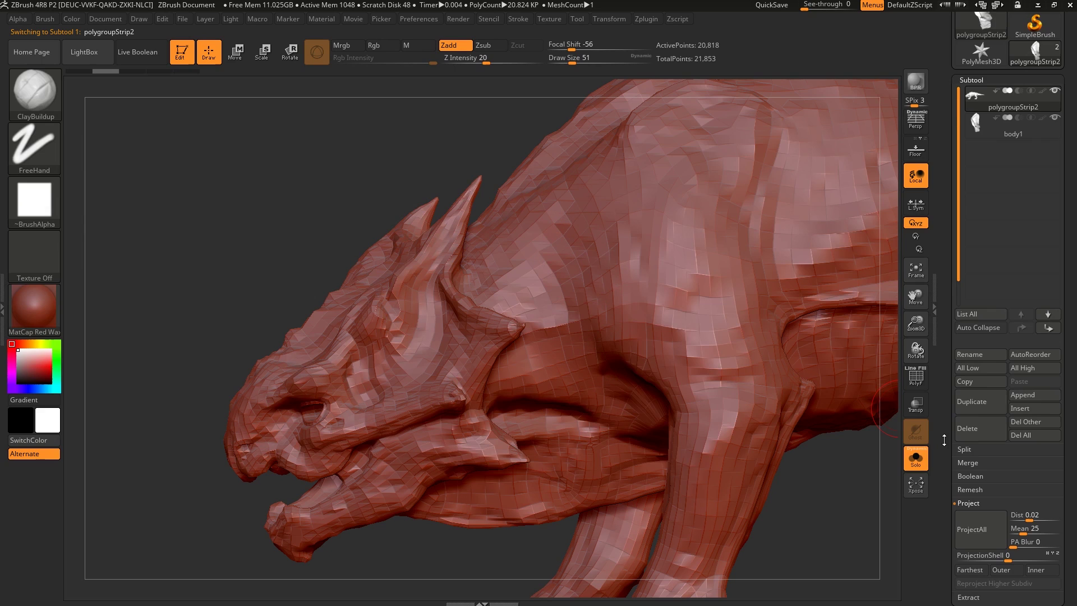
# - Split the polygroupStrip2 subtool into separate subtools by its polygroups and accept the non-undoable operation
pyautogui.moveTo(944, 440); pyautogui.dragTo(944, 405)
pyautogui.click(964, 413)
pyautogui.click(1032, 425)
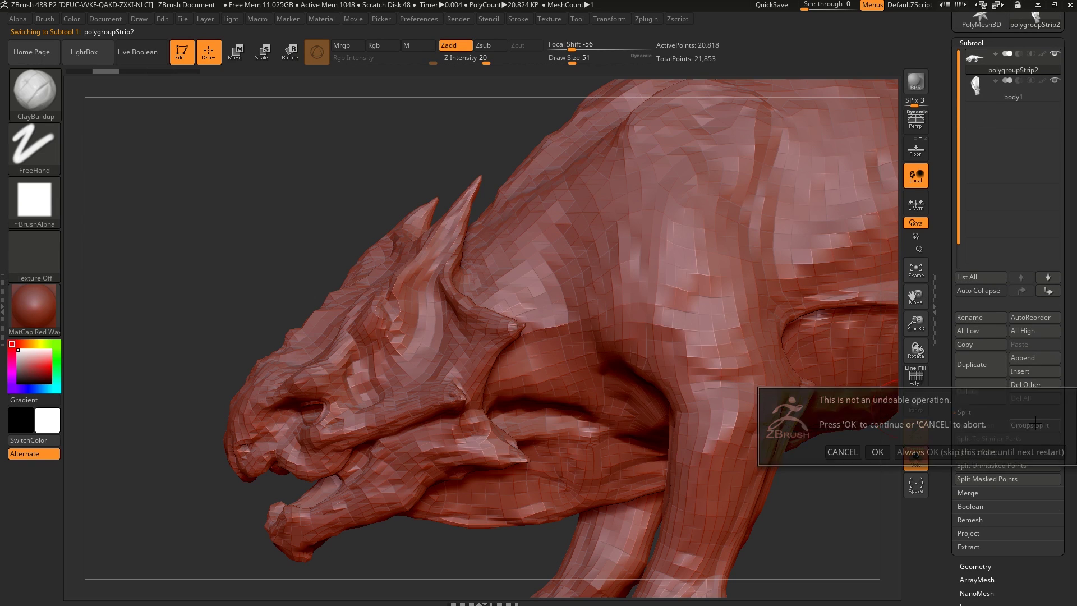
pyautogui.click(878, 451)
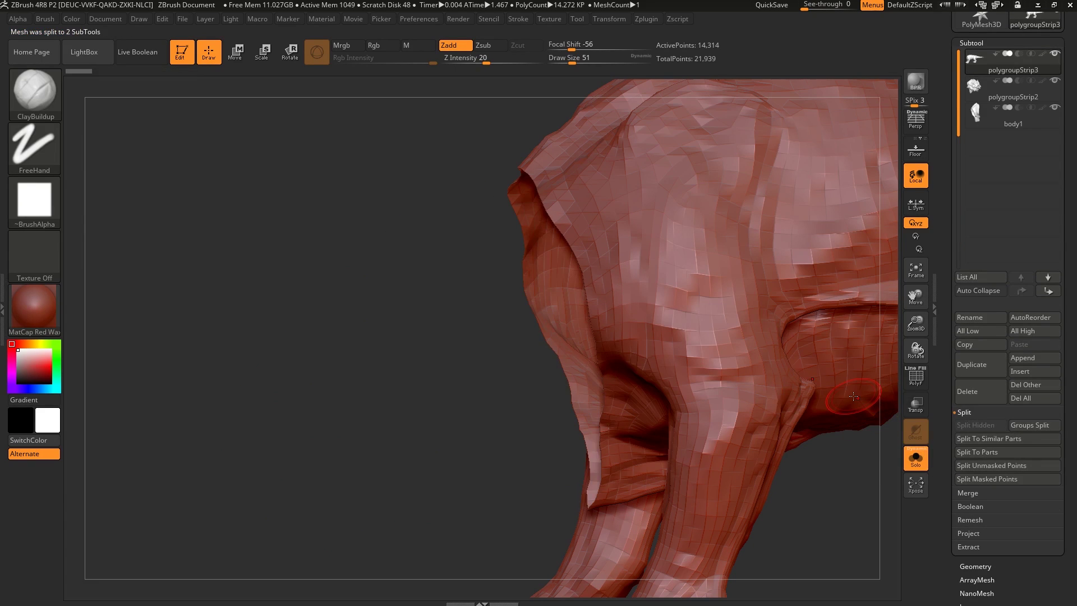
# - Show the wireframe and inspect the split body and head pieces one after the other, ending on polygroupStrip2
pyautogui.press('Down')
pyautogui.press('Up')
pyautogui.hotkey('shift', 'f')
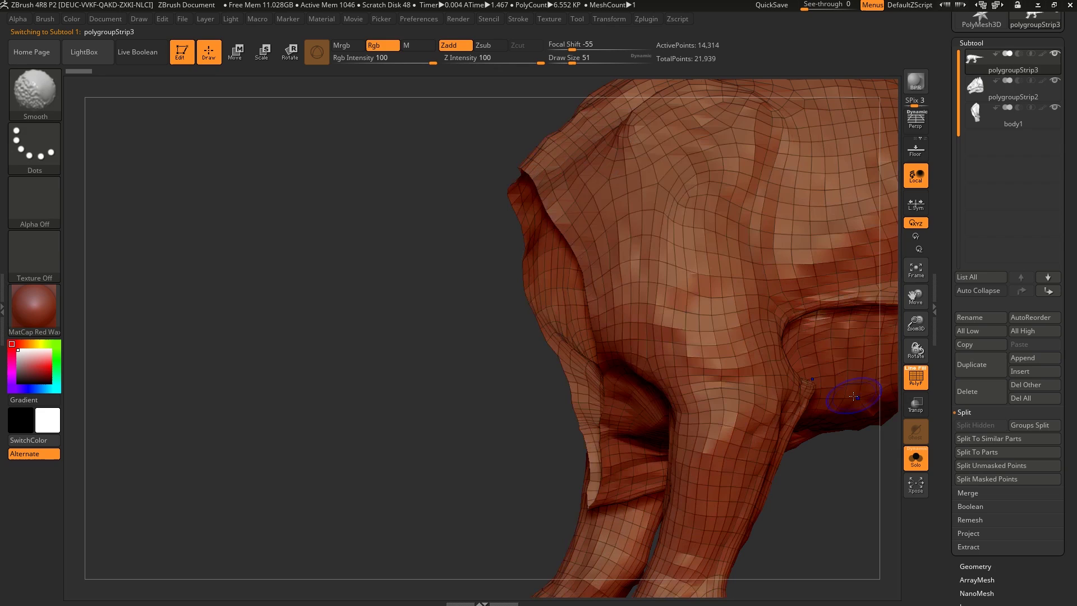
pyautogui.hotkey('alt', 'Down')
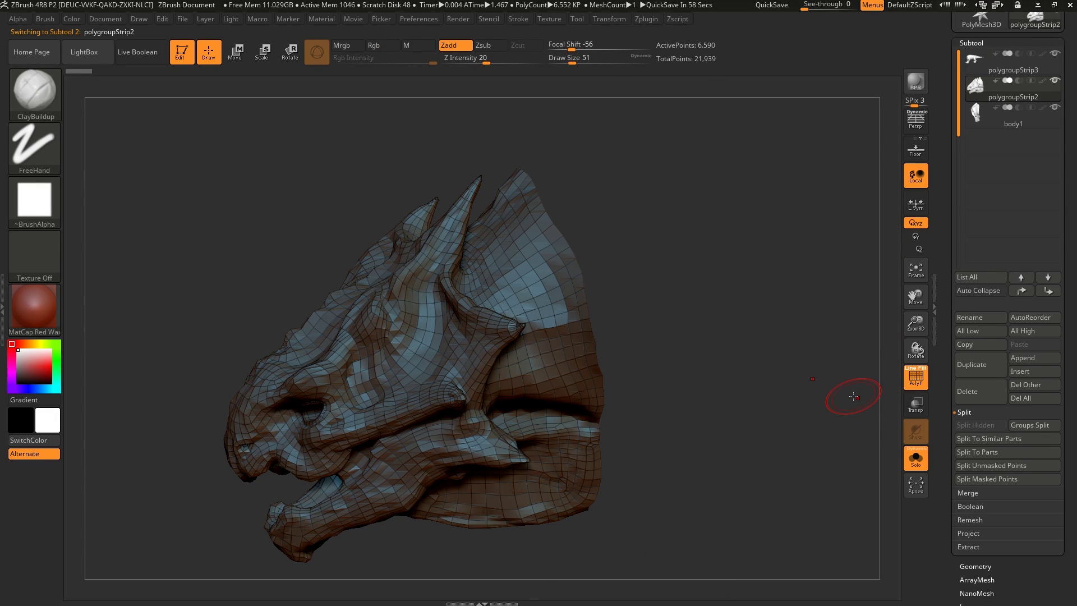
pyautogui.press('Up')
pyautogui.moveTo(781, 320); pyautogui.dragTo(734, 308, button='right')
pyautogui.press('Down')
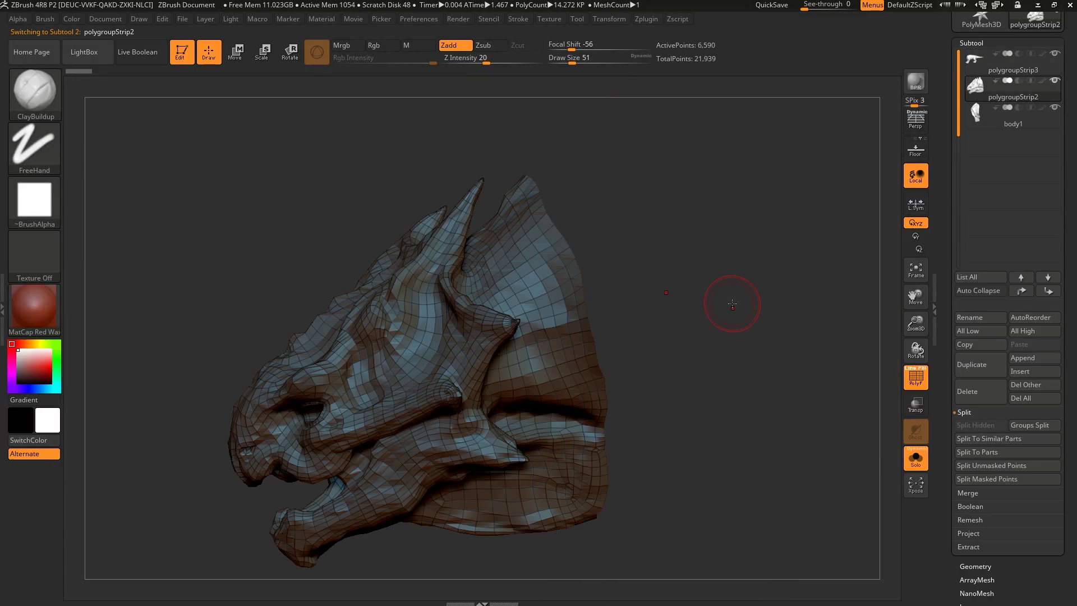
pyautogui.moveTo(596, 302); pyautogui.dragTo(617, 308, button='right')
pyautogui.keyDown('ctrl'); pyautogui.moveTo(617, 307); pyautogui.dragTo(570, 281, button='right'); pyautogui.keyUp('ctrl')
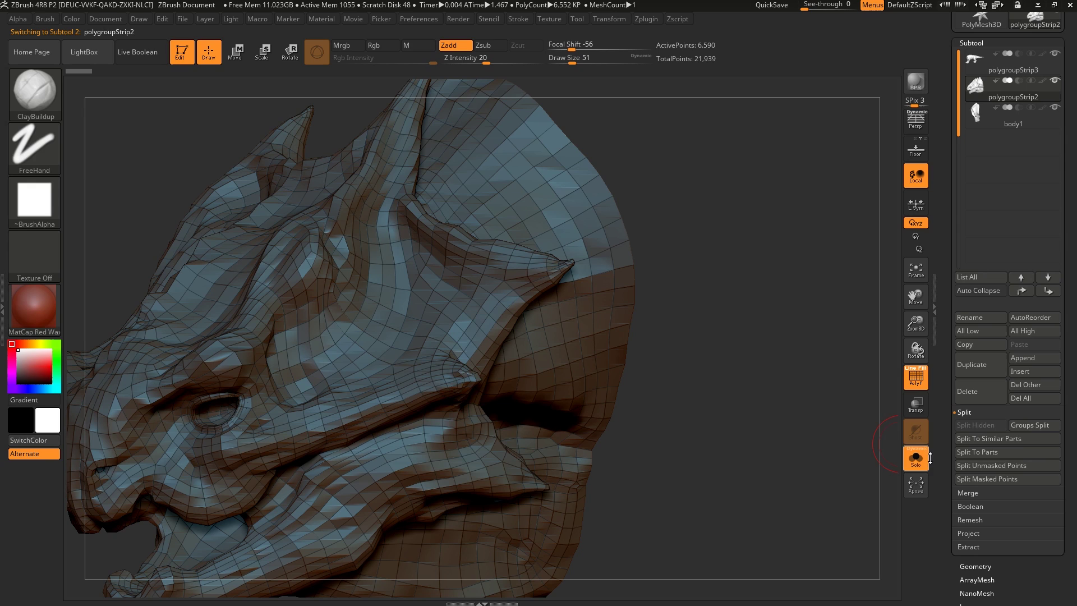
# - Try subdividing the head subtool without creasing its open neck border and undo the subdivision
pyautogui.moveTo(696, 407); pyautogui.dragTo(617, 344)
pyautogui.moveTo(617, 344); pyautogui.dragTo(641, 328, button='right')
pyautogui.hotkey('ctrl', 'd')
pyautogui.hotkey('ctrl', 'z')
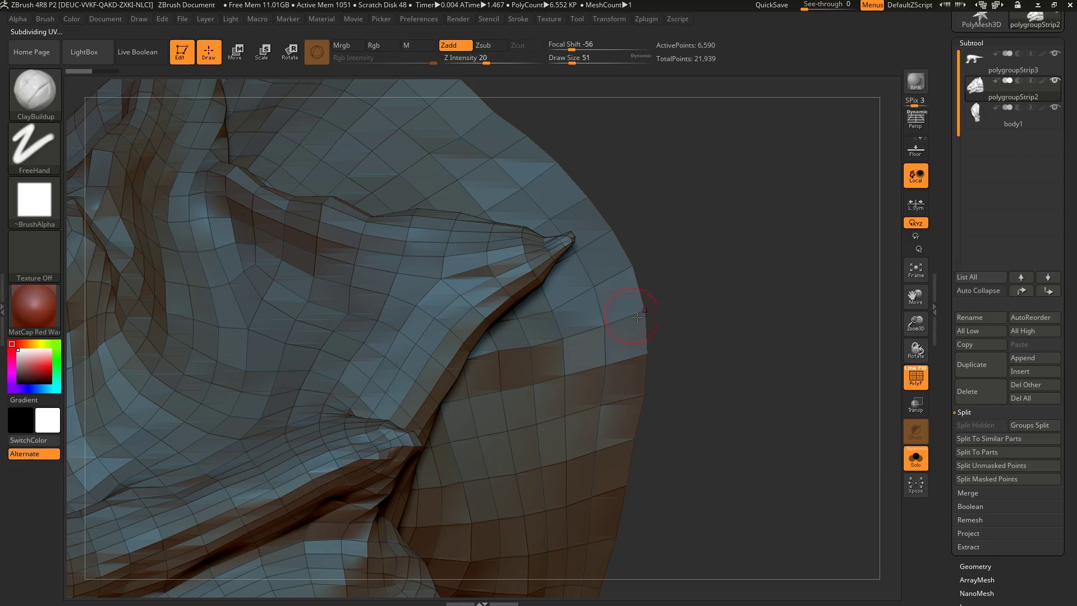
# - Crease the open border edges of the head subtool and divide it to subdivision level 2
pyautogui.moveTo(941, 493); pyautogui.dragTo(941, 443)
pyautogui.click(979, 517)
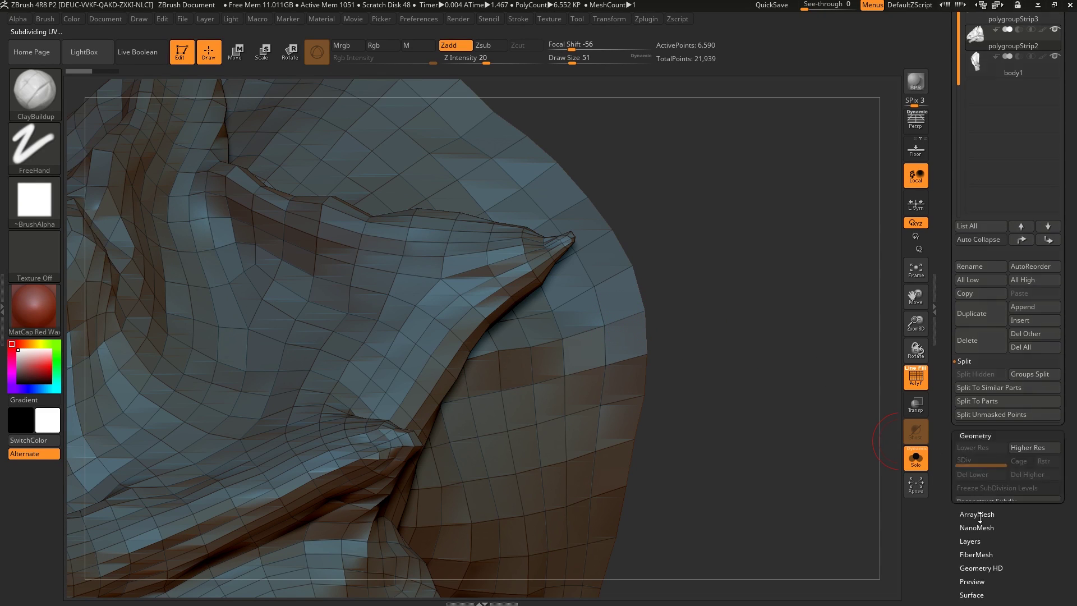
pyautogui.click(968, 153)
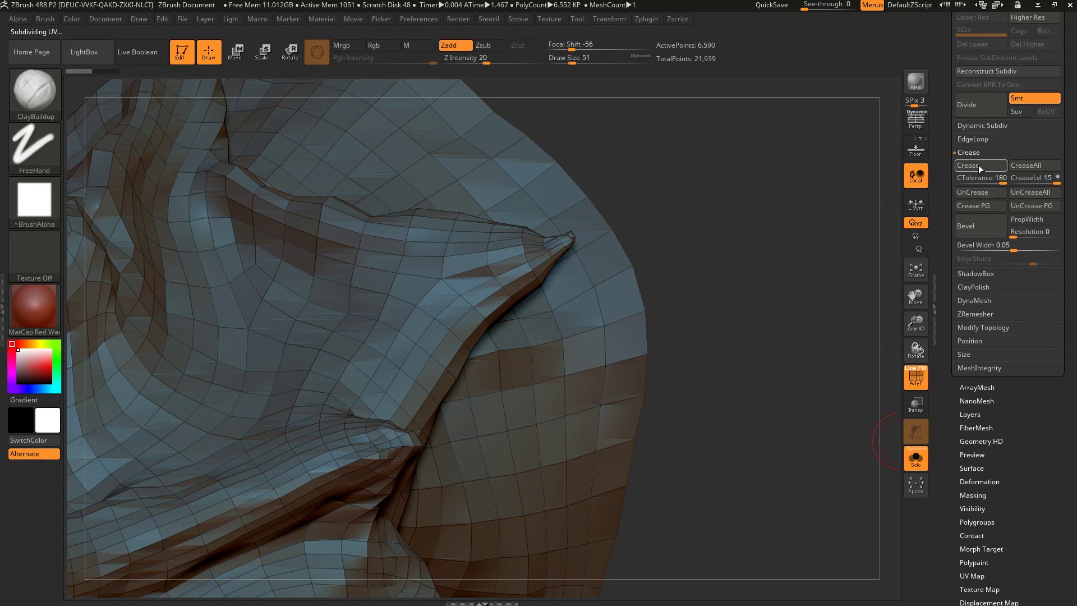
pyautogui.moveTo(716, 277)
pyautogui.keyDown('alt'); pyautogui.mouseDown()
pyautogui.moveTo(687, 365)
pyautogui.moveTo(670, 224)
pyautogui.mouseUp(); pyautogui.keyUp('alt')
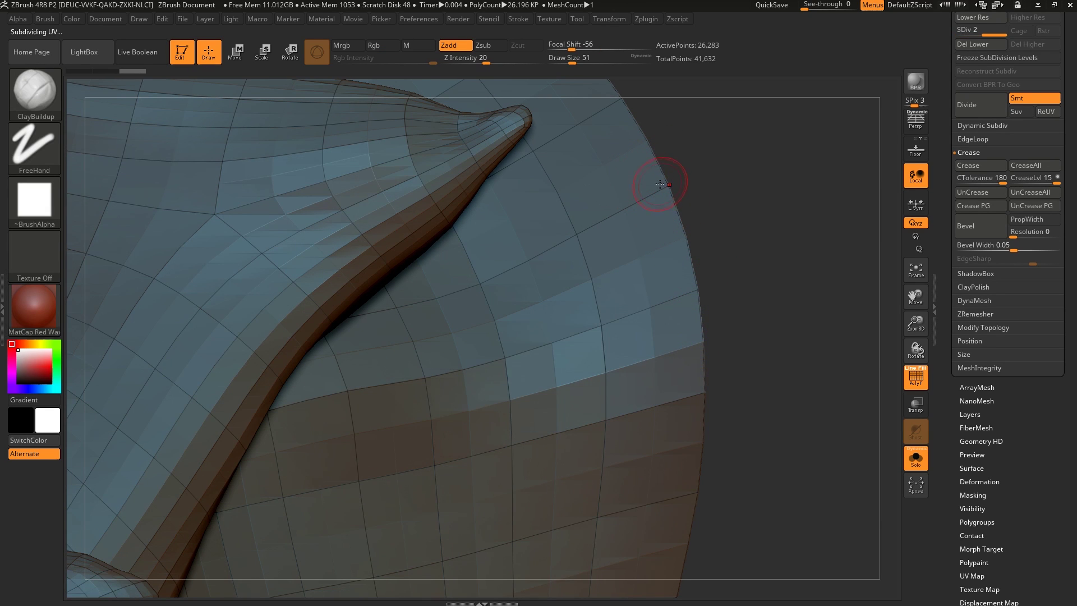
# - Compare the creased neck border of the head at subdivision levels 1 and 2 from several angles
pyautogui.hotkey('shift', 'd')
pyautogui.press('d')
pyautogui.hotkey('shift', 'd')
pyautogui.keyDown('ctrl'); pyautogui.moveTo(659, 383); pyautogui.dragTo(602, 359, button='right'); pyautogui.keyUp('ctrl')
pyautogui.press('d')
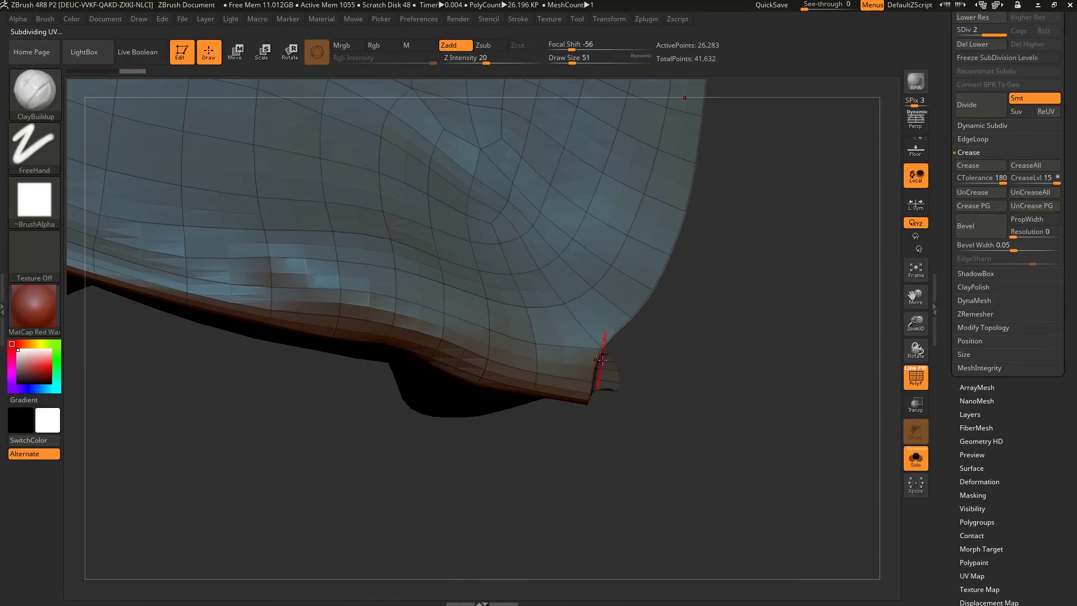
pyautogui.moveTo(589, 359); pyautogui.dragTo(617, 329)
pyautogui.moveTo(617, 328); pyautogui.dragTo(683, 261, button='right')
# - Hide the wireframe and subdivide the head subtool up to level 4
pyautogui.hotkey('shift', 'f')
pyautogui.keyDown('ctrl'); pyautogui.moveTo(641, 301); pyautogui.dragTo(641, 342, button='right'); pyautogui.keyUp('ctrl')
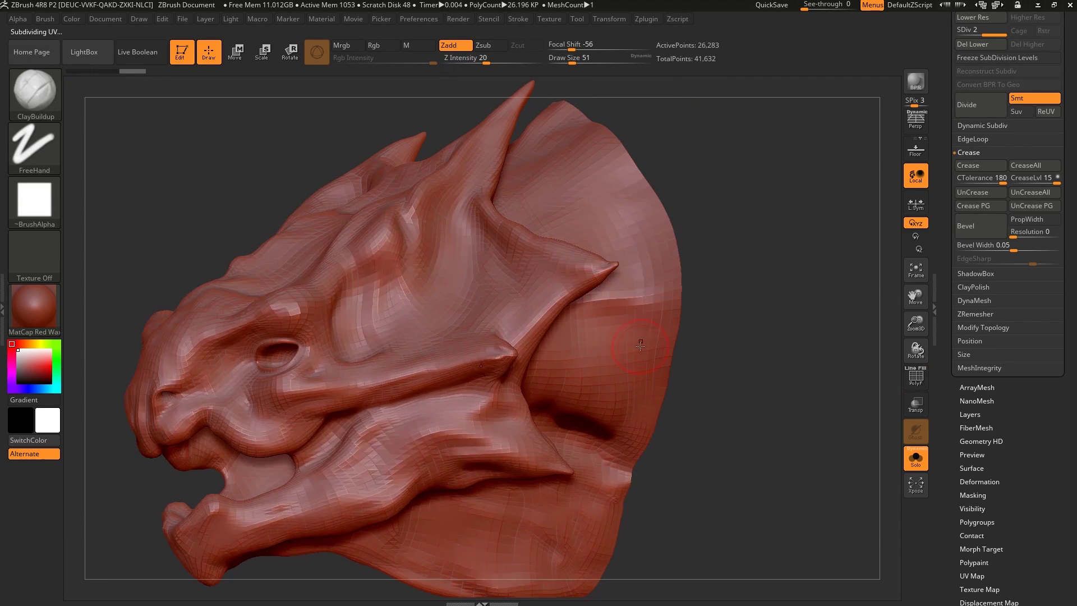
pyautogui.hotkey('ctrl', 'd')
pyautogui.hotkey('ctrl', 'd')
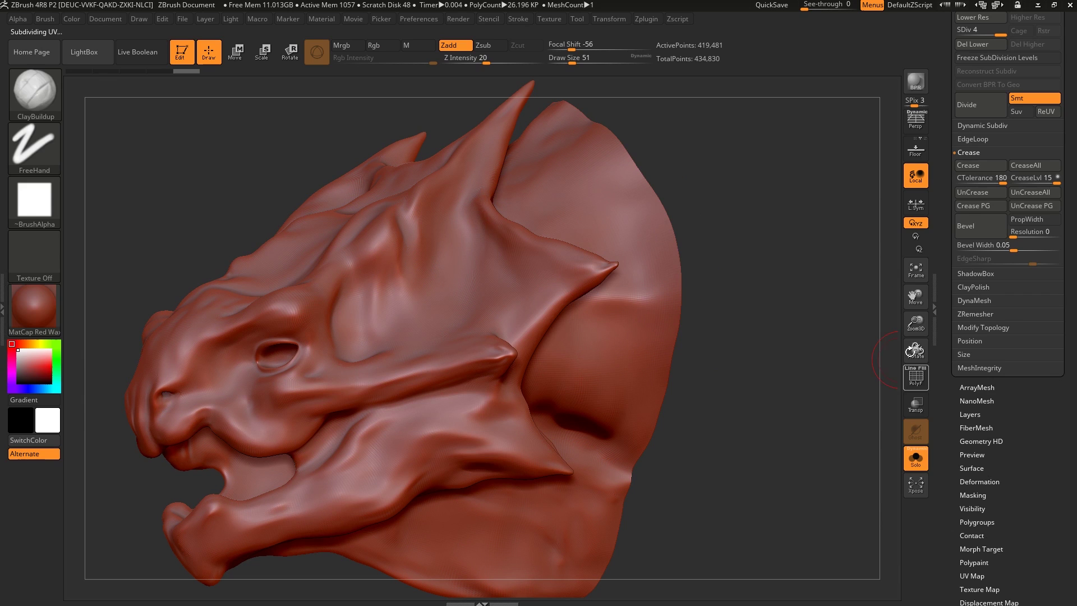
# - Switch to the polygroupStrip3 body subtool with the wireframe shown and crease its open border edges
pyautogui.press('Down')
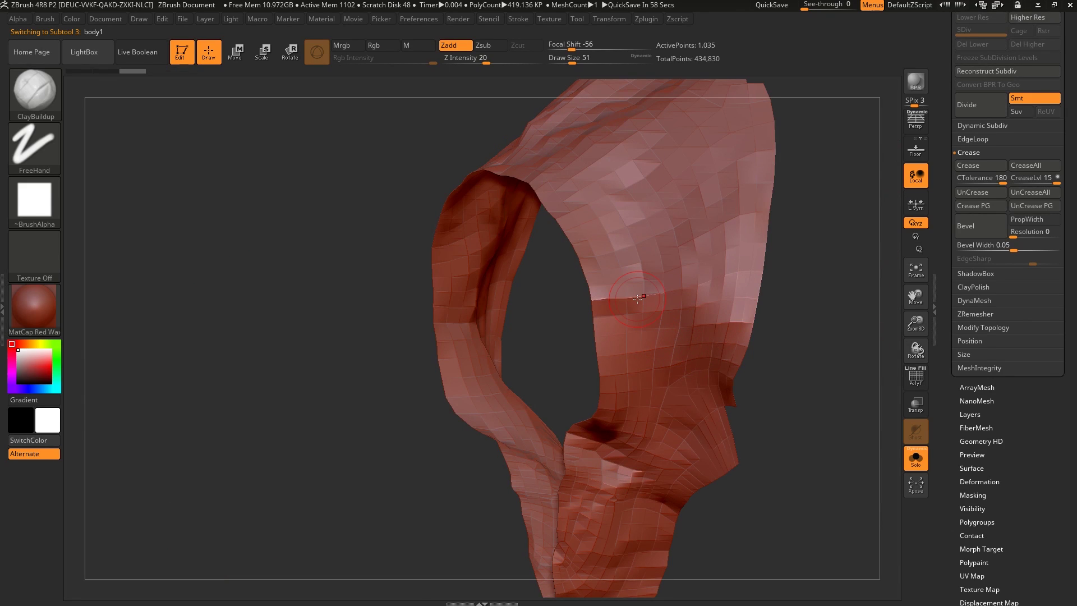
pyautogui.keyDown('alt'); pyautogui.click(675, 342); pyautogui.keyUp('alt')
pyautogui.moveTo(680, 331); pyautogui.dragTo(578, 198, button='right')
pyautogui.hotkey('shift', 'f')
pyautogui.press('Down')
pyautogui.press('Up')
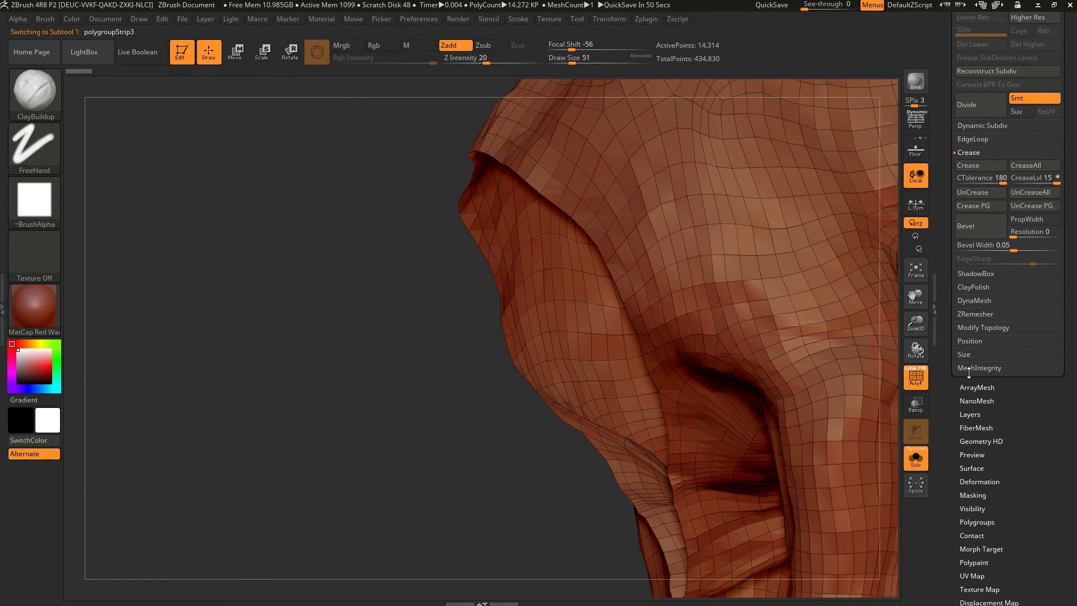
pyautogui.moveTo(954, 384); pyautogui.dragTo(954, 402)
pyautogui.click(968, 183)
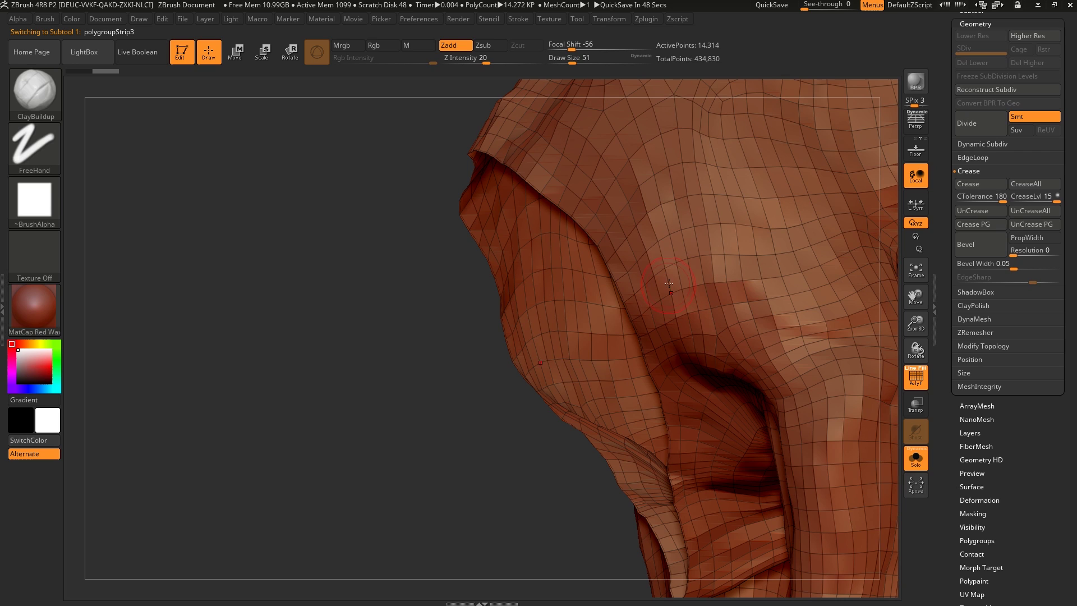
# - Subdivide the polygroupStrip3 body up to level 4 and hide the wireframe
pyautogui.hotkey('ctrl', 'd')
pyautogui.hotkey('shift', 'f')
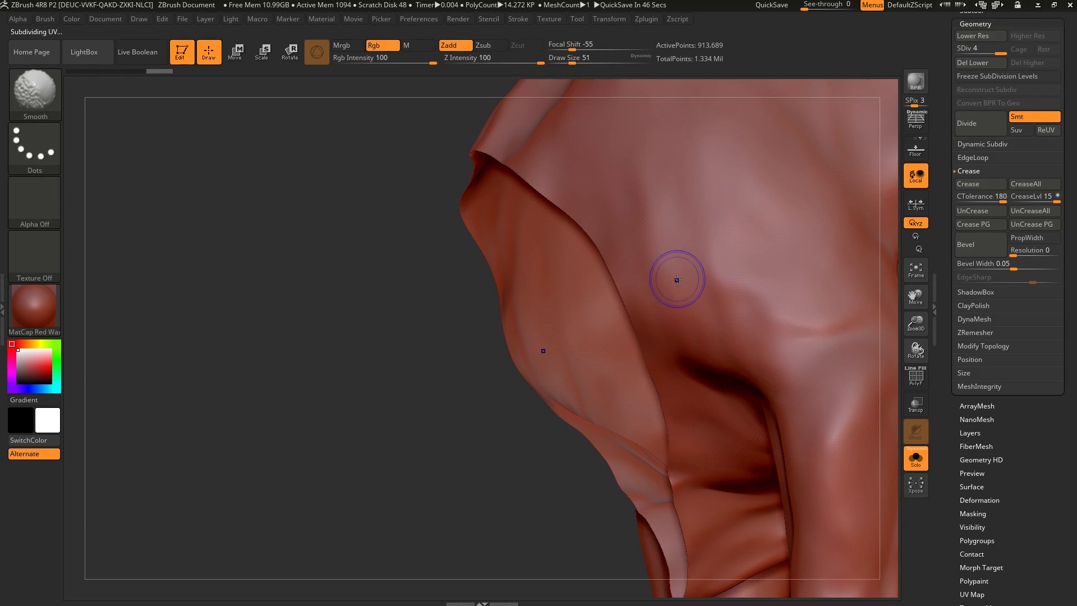
pyautogui.moveTo(677, 279)
pyautogui.mouseDown(button='right')
pyautogui.moveTo(690, 294)
pyautogui.moveTo(668, 270)
pyautogui.moveTo(709, 274)
pyautogui.mouseUp(button='right')
pyautogui.keyDown('alt'); pyautogui.moveTo(709, 274); pyautogui.dragTo(703, 308, button='right'); pyautogui.keyUp('alt')
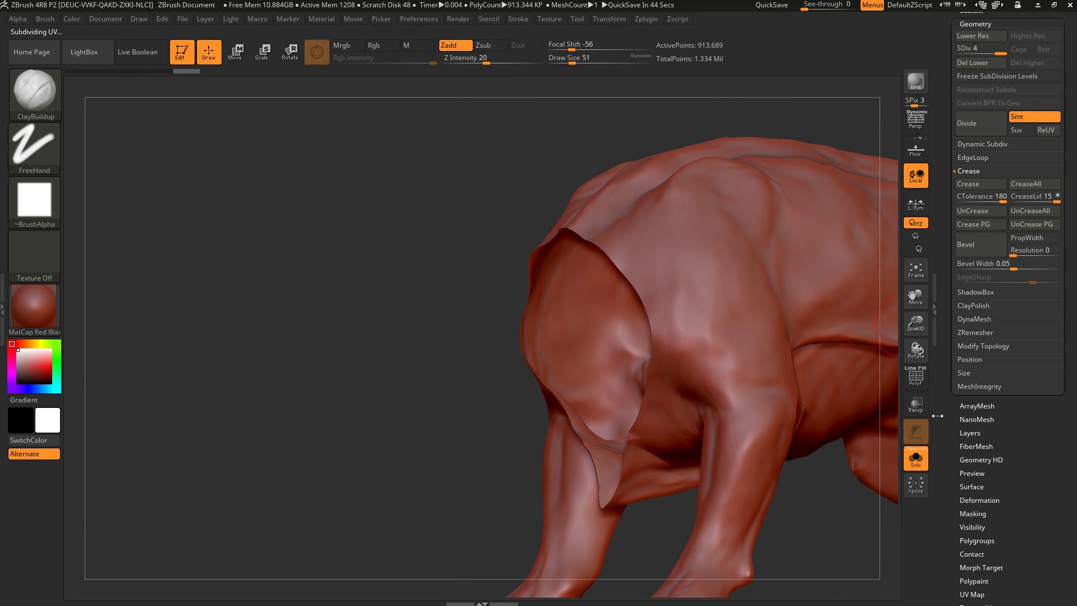
# - Leave Solo mode to show the head and body together and hide the body1 subtool
pyautogui.moveTo(941, 126); pyautogui.dragTo(941, 219)
pyautogui.click(971, 102)
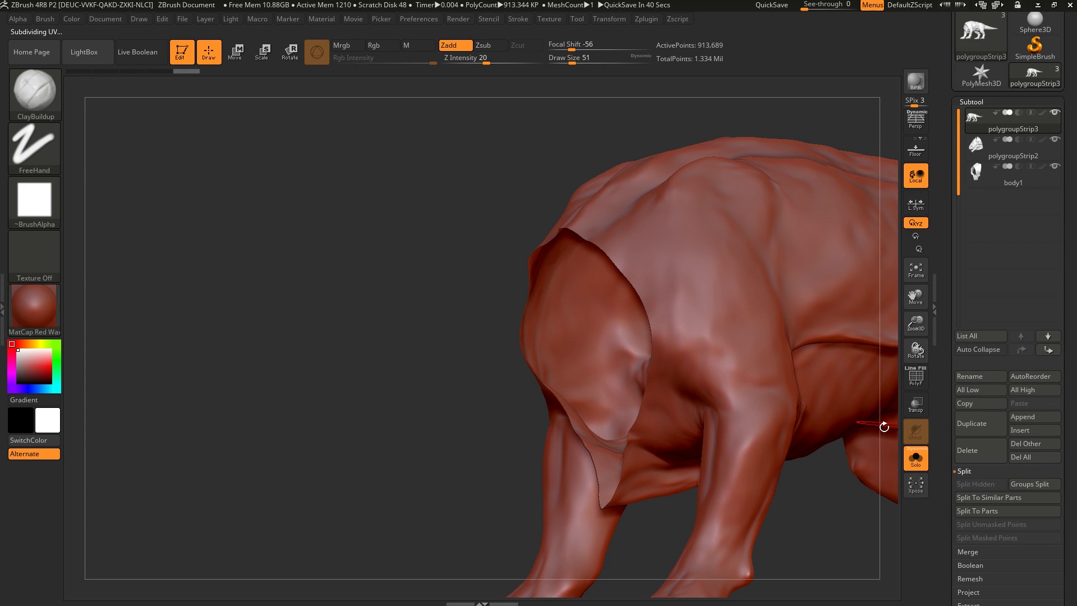
pyautogui.click(909, 453)
pyautogui.moveTo(707, 307); pyautogui.dragTo(633, 315, button='right')
pyautogui.click(1056, 168)
# - Select the head subtool and examine the seam where it meets the body, both up close and from a distance
pyautogui.keyDown('ctrl'); pyautogui.moveTo(633, 314); pyautogui.dragTo(637, 354, button='right'); pyautogui.keyUp('ctrl')
pyautogui.keyDown('alt'); pyautogui.moveTo(616, 207); pyautogui.dragTo(592, 220, button='right'); pyautogui.keyUp('alt')
pyautogui.moveTo(707, 361)
pyautogui.mouseDown(button='right')
pyautogui.moveTo(668, 368)
pyautogui.moveTo(608, 312)
pyautogui.moveTo(672, 260)
pyautogui.mouseUp(button='right')
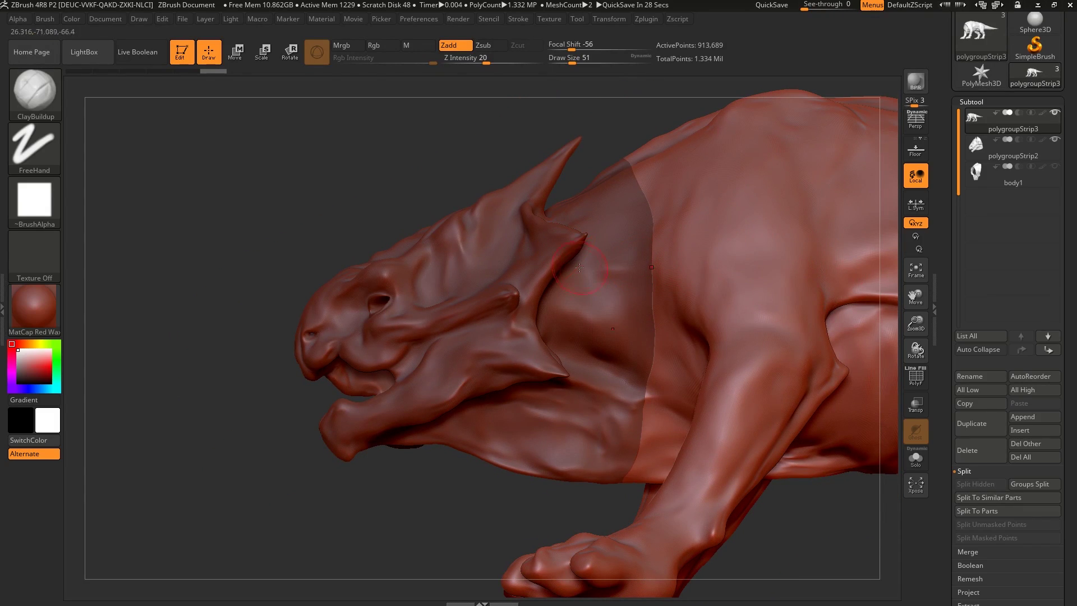
pyautogui.keyDown('alt'); pyautogui.click(593, 278); pyautogui.keyUp('alt')
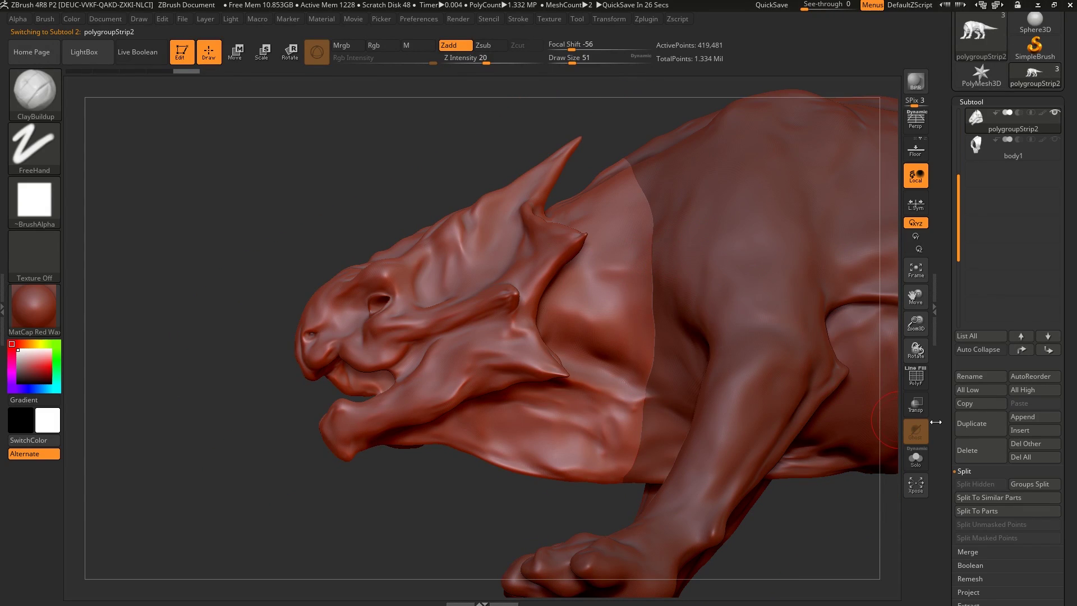
pyautogui.keyDown('alt'); pyautogui.moveTo(750, 256); pyautogui.dragTo(733, 305, button='right'); pyautogui.keyUp('alt')
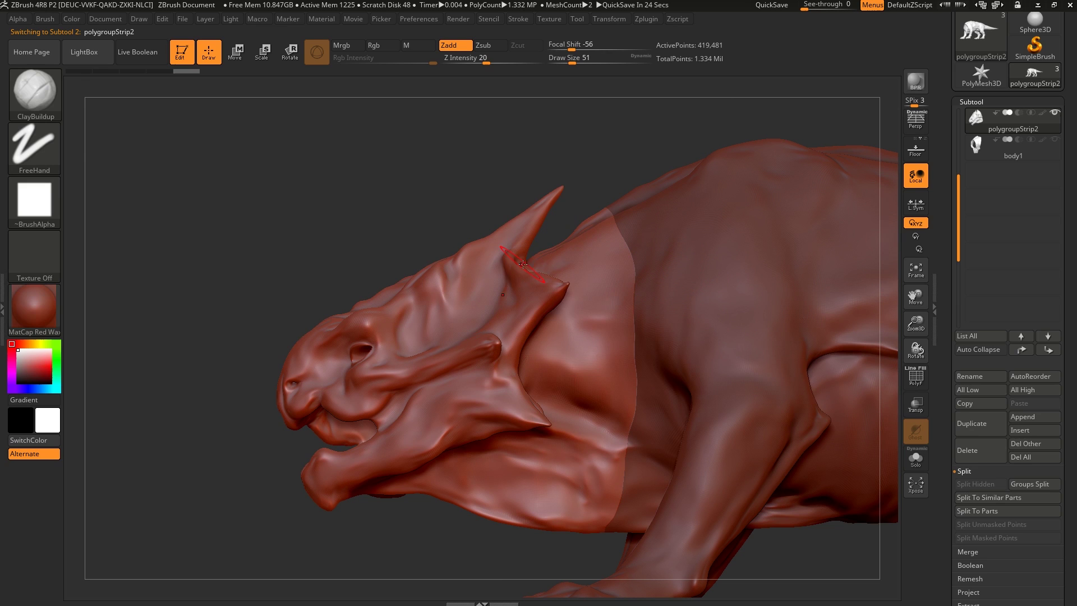
pyautogui.moveTo(581, 273); pyautogui.dragTo(632, 275, button='right')
pyautogui.keyDown('alt'); pyautogui.moveTo(674, 226); pyautogui.dragTo(630, 321, button='right'); pyautogui.keyUp('alt')
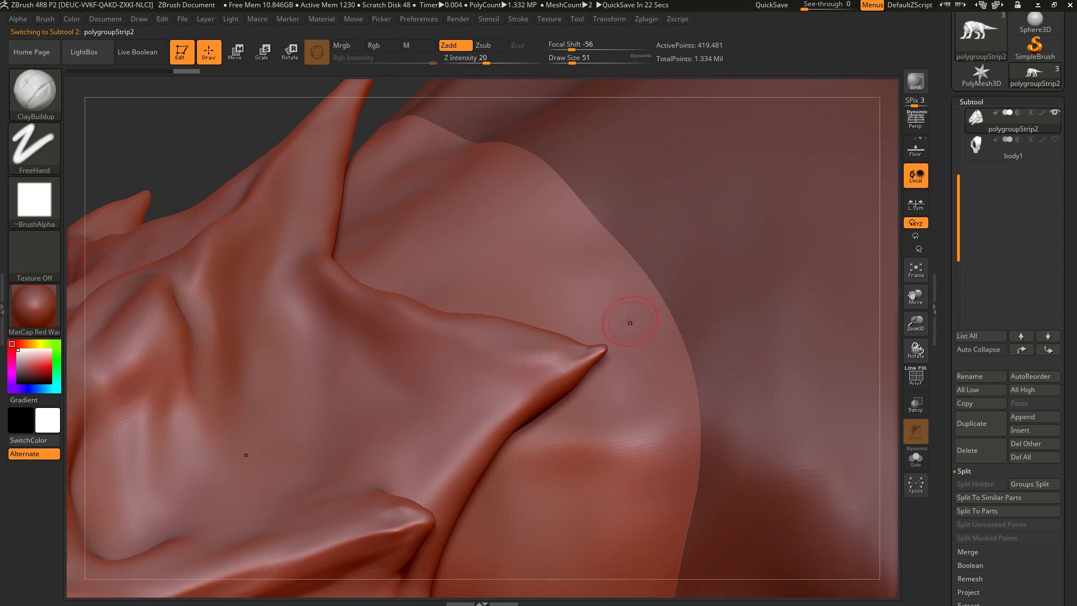
pyautogui.moveTo(696, 351)
pyautogui.keyDown('alt'); pyautogui.mouseDown(button='right')
pyautogui.moveTo(623, 388)
pyautogui.moveTo(593, 269)
pyautogui.mouseUp(button='right'); pyautogui.keyUp('alt')
pyautogui.moveTo(721, 349)
pyautogui.keyDown('alt'); pyautogui.mouseDown(button='right')
pyautogui.moveTo(562, 328)
pyautogui.moveTo(577, 326)
pyautogui.mouseUp(button='right'); pyautogui.keyUp('alt')
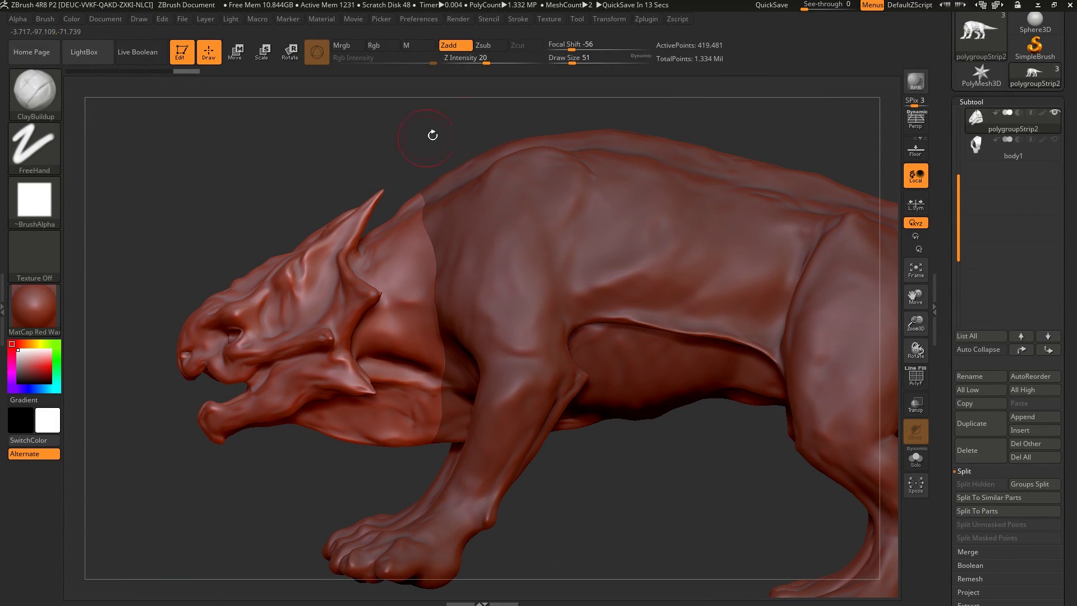
pyautogui.moveTo(432, 134); pyautogui.dragTo(547, 302, button='right')
pyautogui.moveTo(616, 316)
pyautogui.mouseDown(button='right')
pyautogui.moveTo(572, 323)
pyautogui.moveTo(464, 398)
pyautogui.mouseUp(button='right')
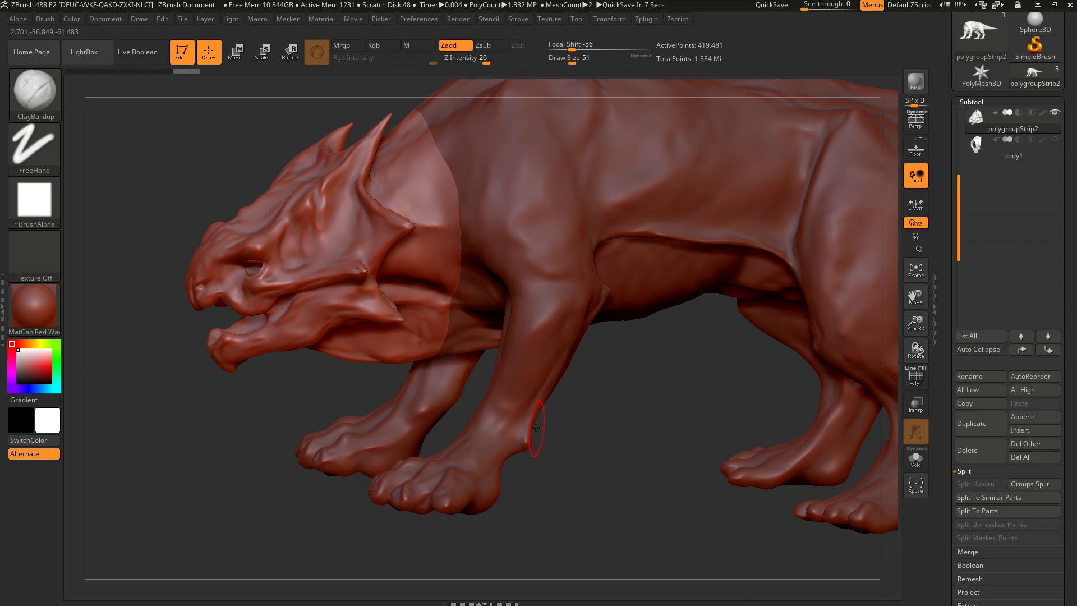
pyautogui.keyDown('alt'); pyautogui.moveTo(406, 217); pyautogui.dragTo(544, 290, button='right'); pyautogui.keyUp('alt')
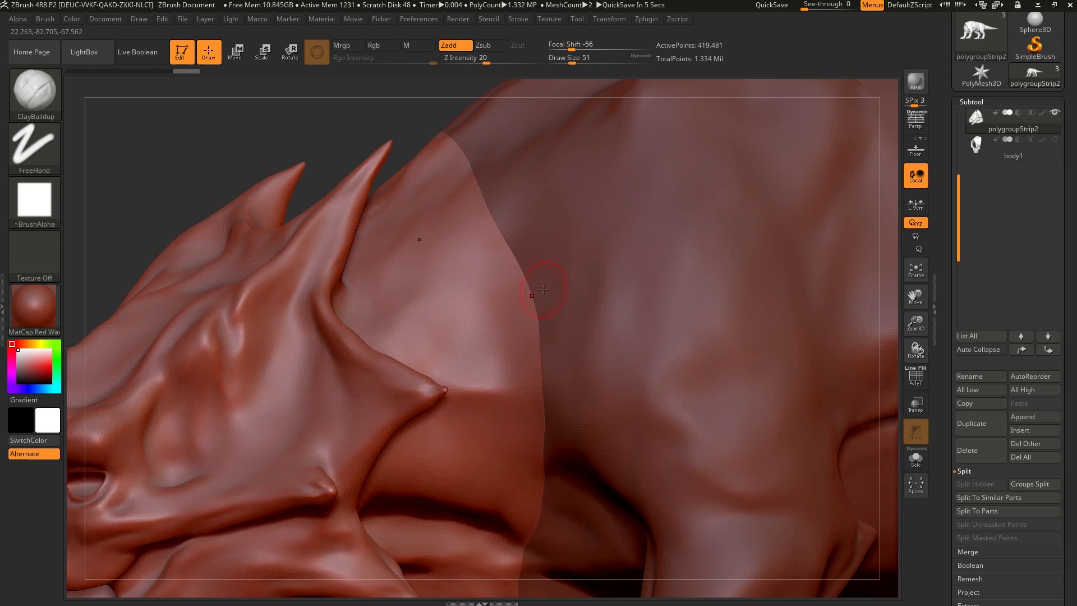
# - Switch to the body1 neck strip and isolate it in Solo mode
pyautogui.keyDown('alt'); pyautogui.click(634, 147); pyautogui.keyUp('alt')
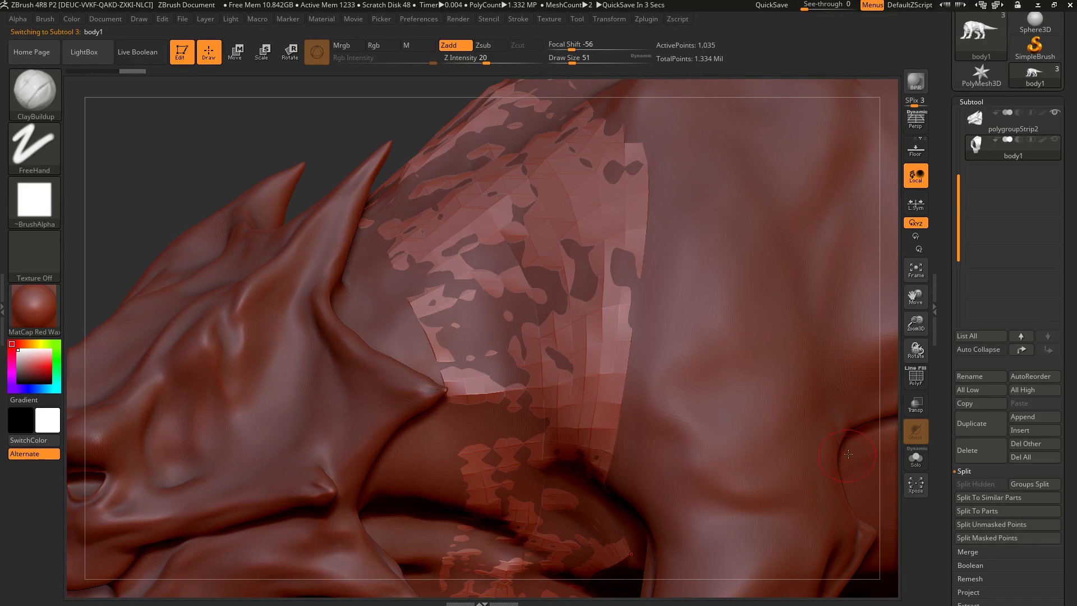
pyautogui.moveTo(848, 454); pyautogui.dragTo(583, 322, button='right')
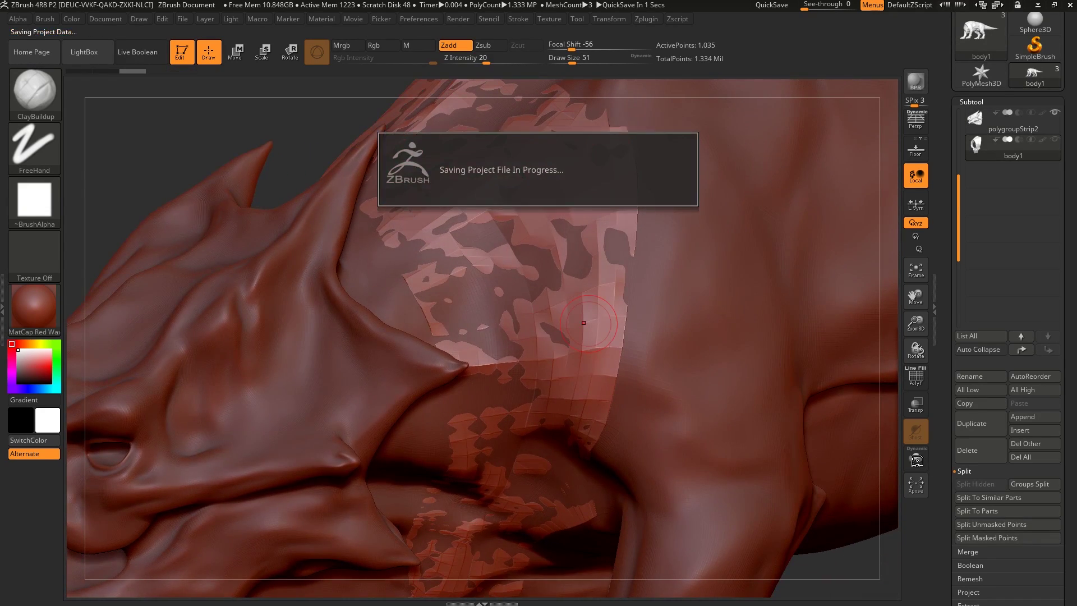
pyautogui.click(917, 460)
pyautogui.moveTo(815, 415); pyautogui.dragTo(589, 344, button='right')
pyautogui.hotkey('shift', 'f')
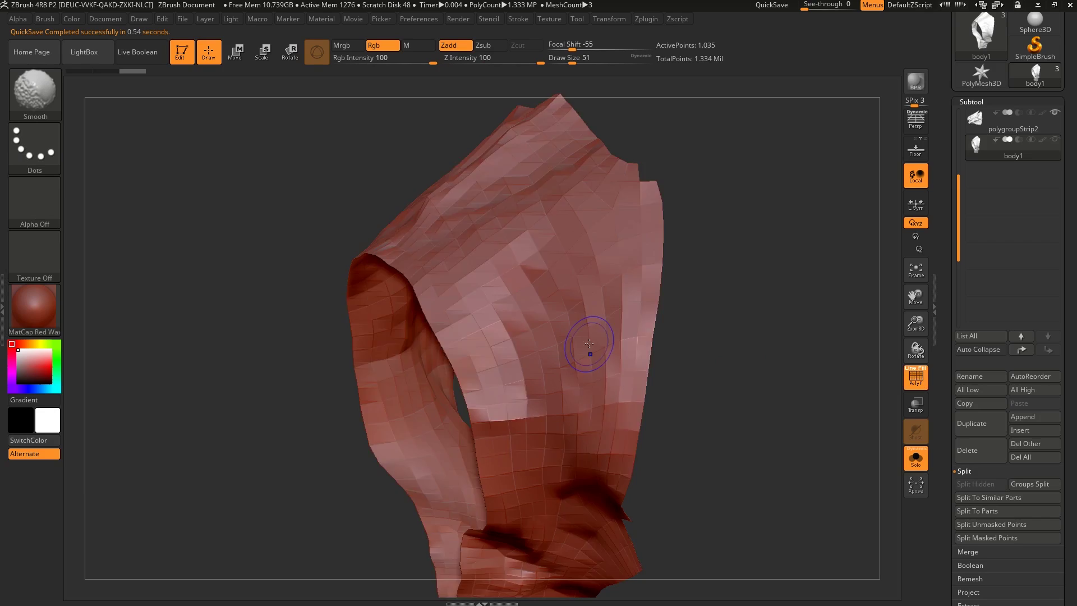
pyautogui.hotkey('shift', 'f')
# - Show the wireframe on the body1 neck strip and crease its open border edges
pyautogui.moveTo(948, 394); pyautogui.dragTo(943, 176)
pyautogui.click(970, 385)
pyautogui.moveTo(948, 230); pyautogui.dragTo(950, 275)
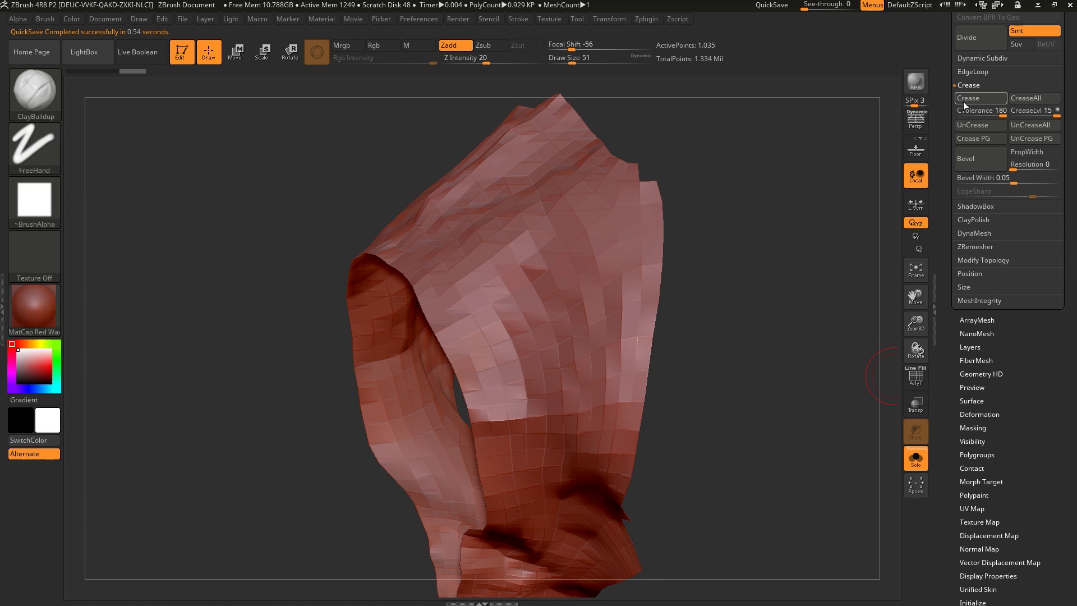
pyautogui.hotkey('shift', 'f')
pyautogui.keyDown('alt'); pyautogui.moveTo(701, 315); pyautogui.dragTo(547, 384); pyautogui.keyUp('alt')
pyautogui.scroll(3, 548, 384)
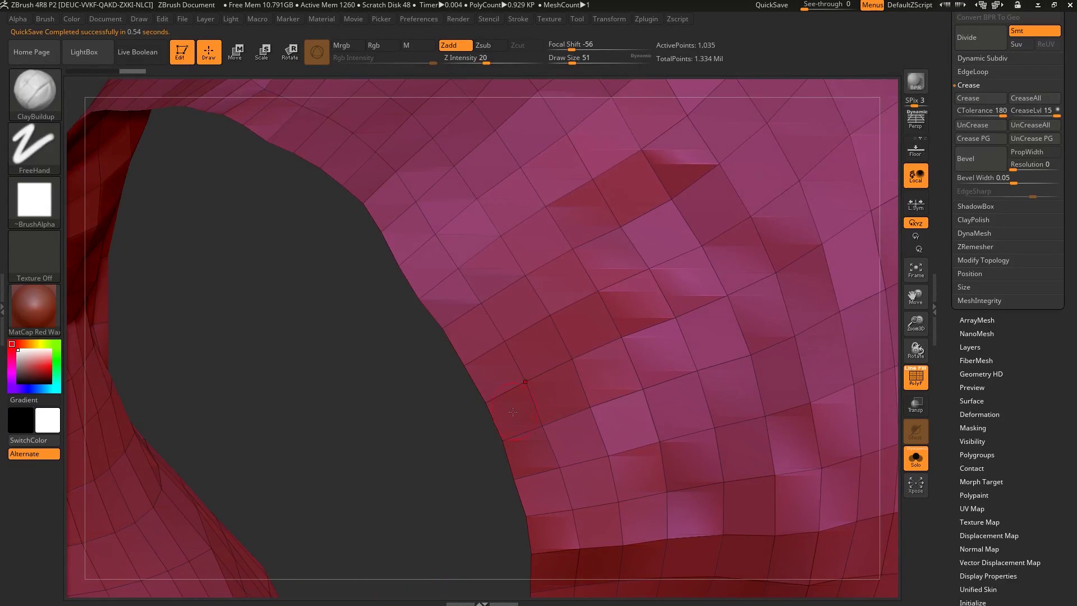
pyautogui.click(968, 101)
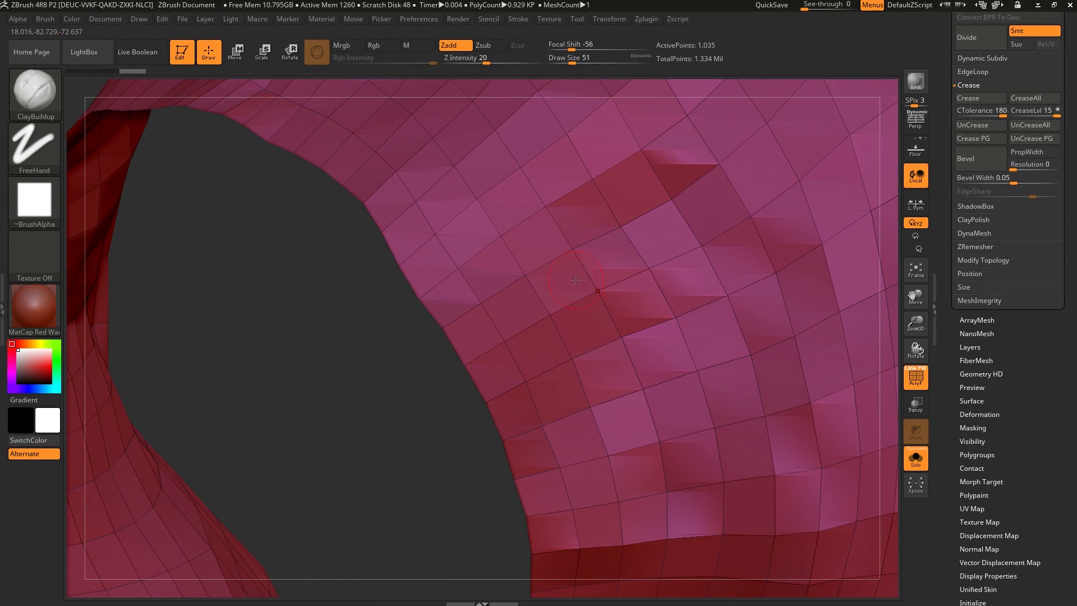
# - Subdivide the isolated body1 neck strip three times and examine its borders from several angles
pyautogui.keyDown('ctrl'); pyautogui.moveTo(601, 294); pyautogui.dragTo(635, 233, button='right'); pyautogui.keyUp('ctrl')
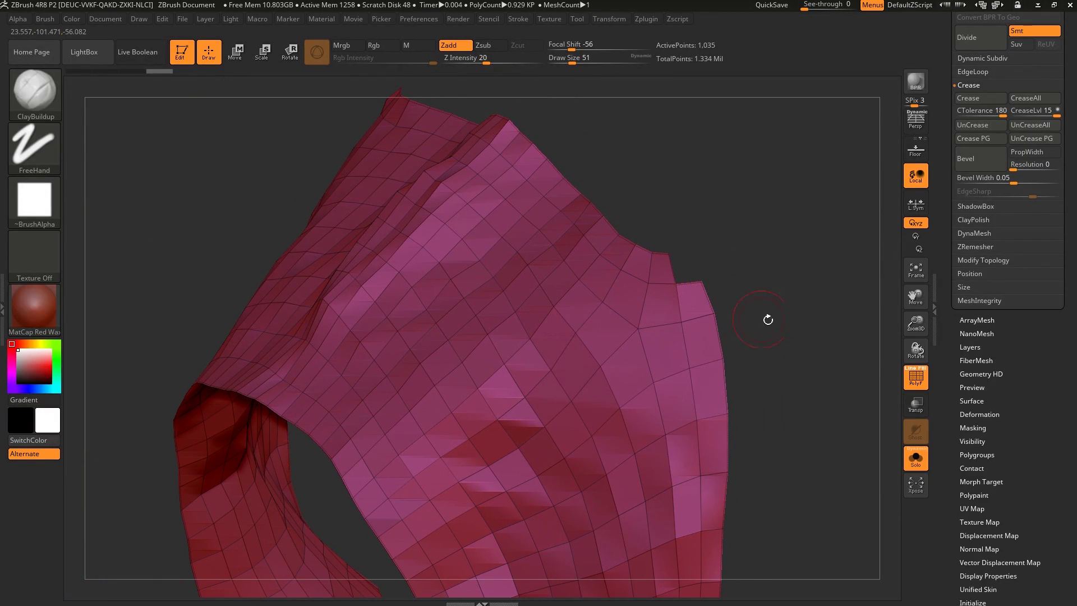
pyautogui.keyDown('ctrl'); pyautogui.moveTo(735, 322); pyautogui.dragTo(734, 307, button='right'); pyautogui.keyUp('ctrl')
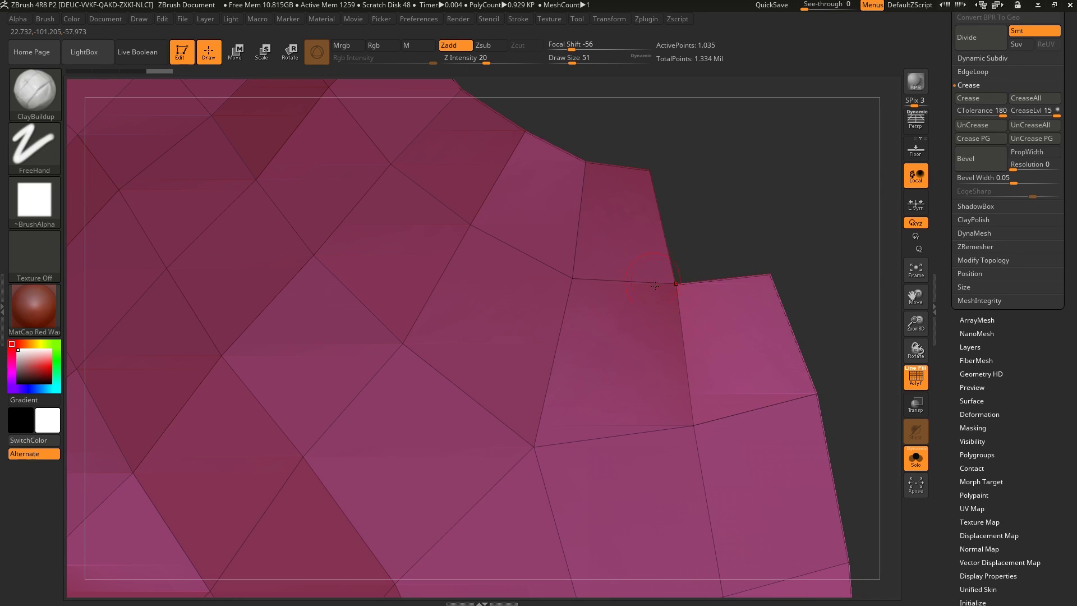
pyautogui.hotkey('ctrl', 'd')
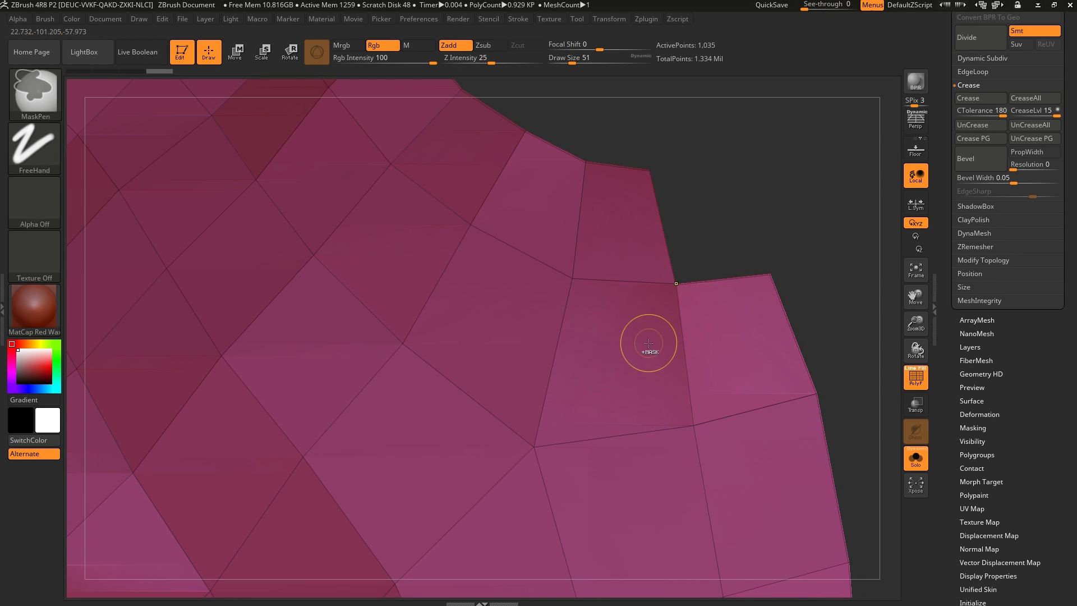
pyautogui.hotkey('ctrl', 'd')
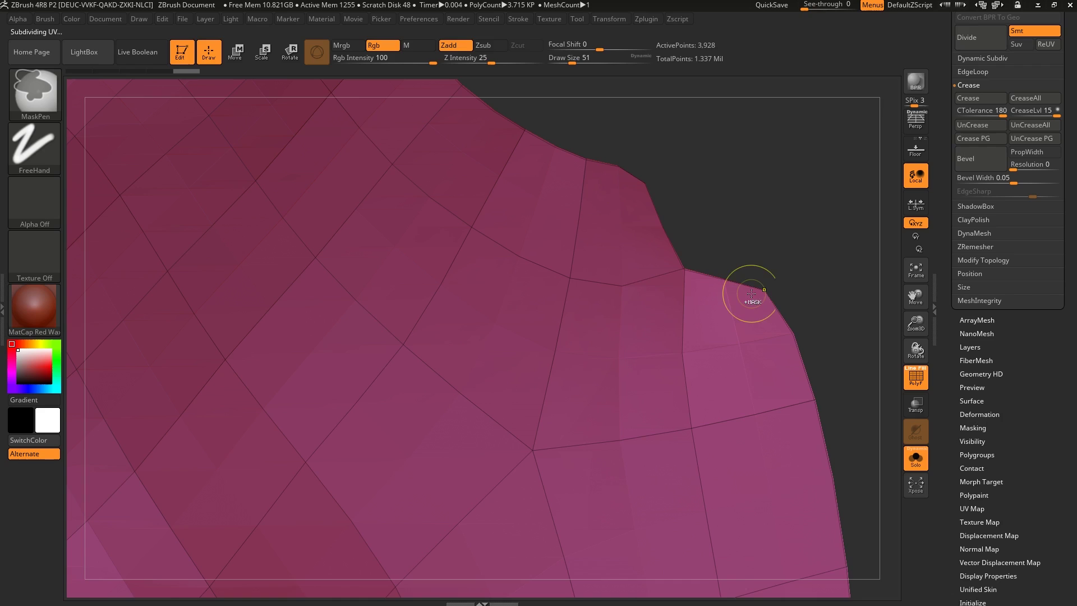
pyautogui.keyDown('alt'); pyautogui.moveTo(697, 392); pyautogui.dragTo(632, 300, button='right'); pyautogui.keyUp('alt')
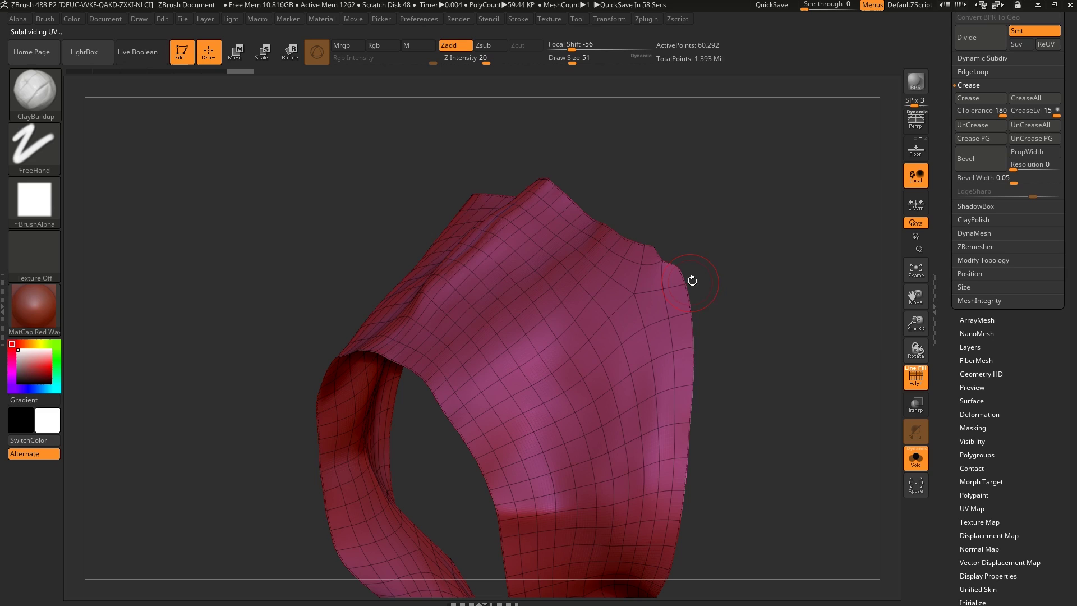
pyautogui.moveTo(692, 279); pyautogui.dragTo(679, 315)
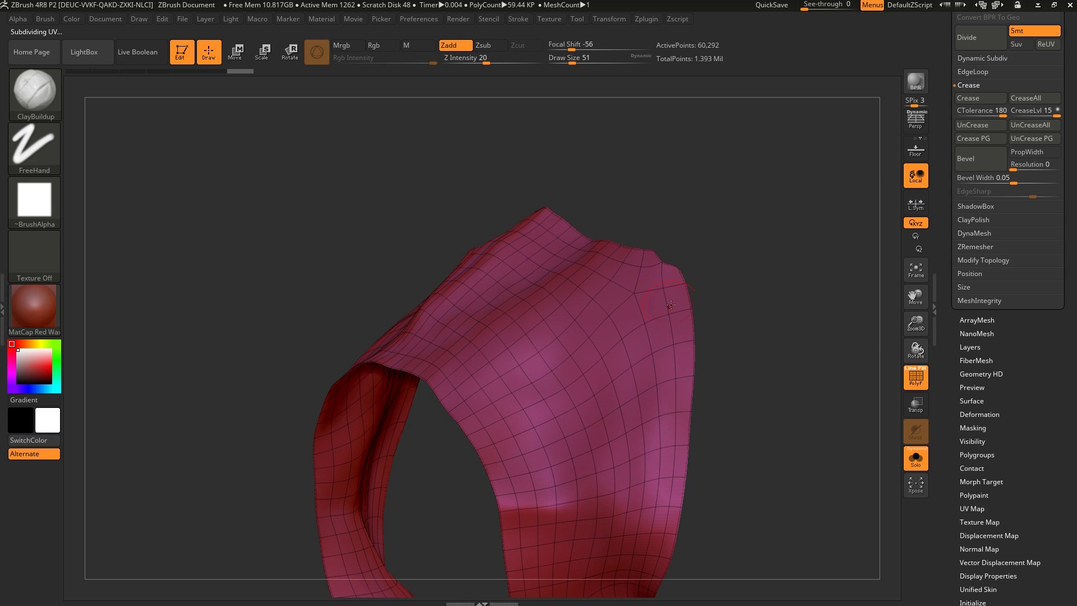
pyautogui.keyDown('alt'); pyautogui.moveTo(671, 516); pyautogui.dragTo(633, 328, button='right'); pyautogui.keyUp('alt')
pyautogui.moveTo(633, 329); pyautogui.dragTo(629, 332)
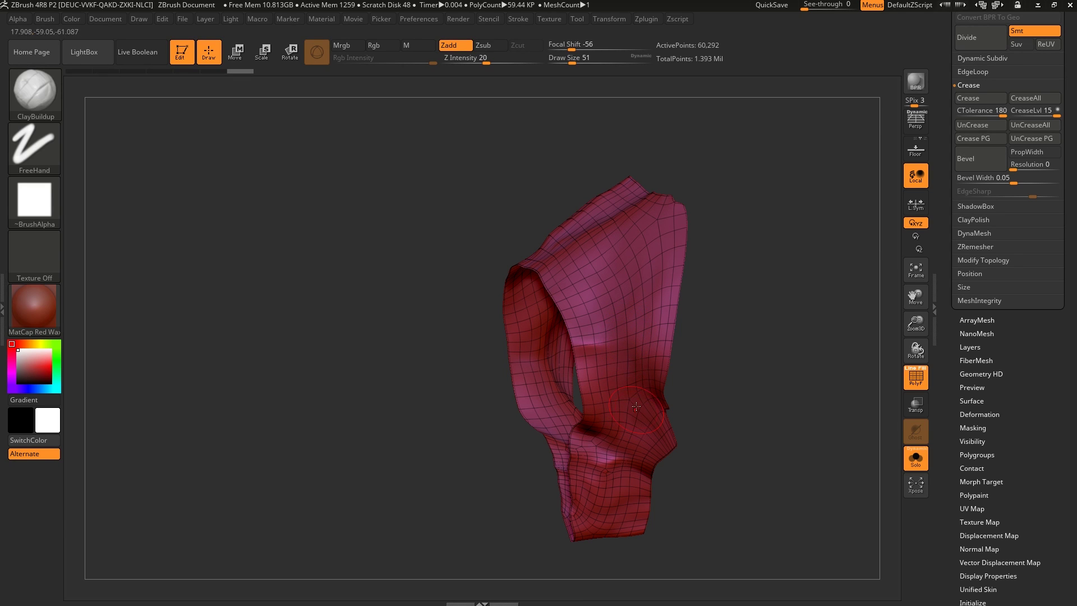
pyautogui.moveTo(611, 362); pyautogui.dragTo(684, 387, button='right')
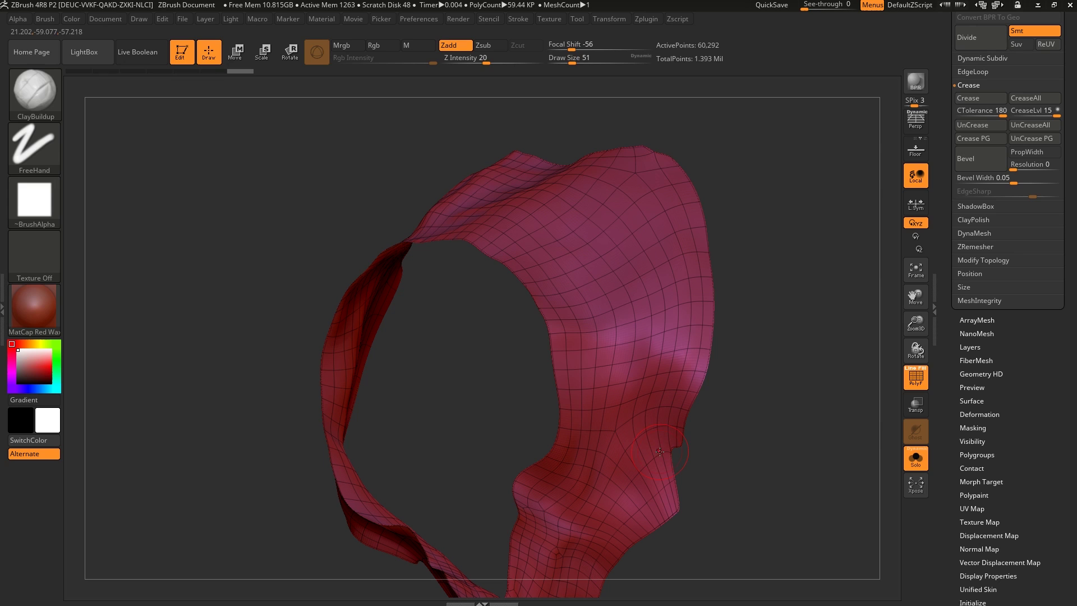
pyautogui.moveTo(802, 379); pyautogui.dragTo(682, 312)
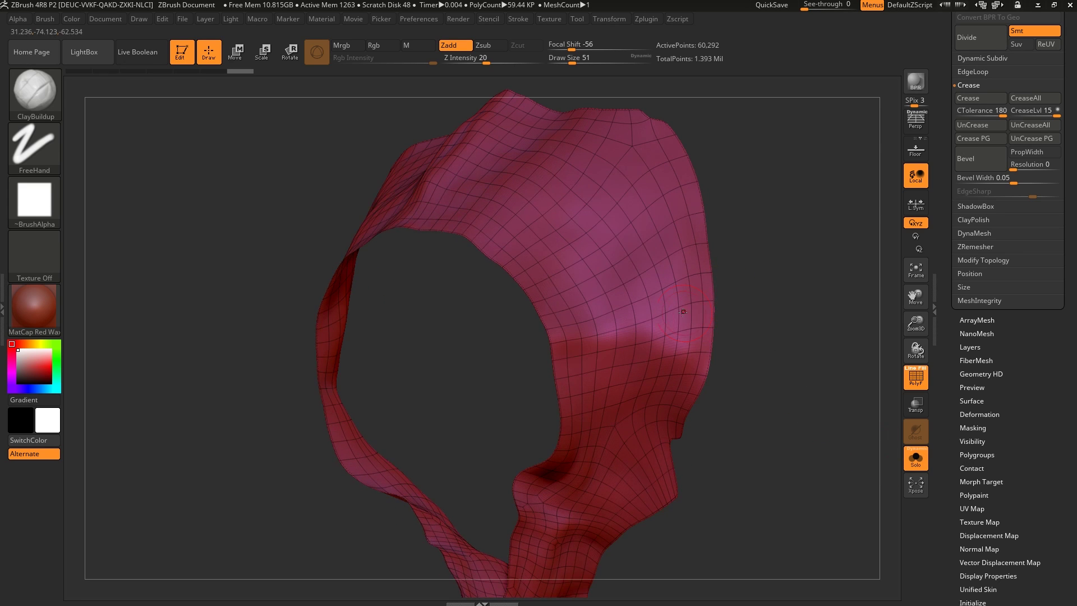
# - Hide the wireframe and leave Solo mode to examine how the subdivided neck strip overlaps the head and body
pyautogui.hotkey('shift', 'f')
pyautogui.keyDown('alt'); pyautogui.moveTo(629, 261); pyautogui.dragTo(611, 331, button='right'); pyautogui.keyUp('alt')
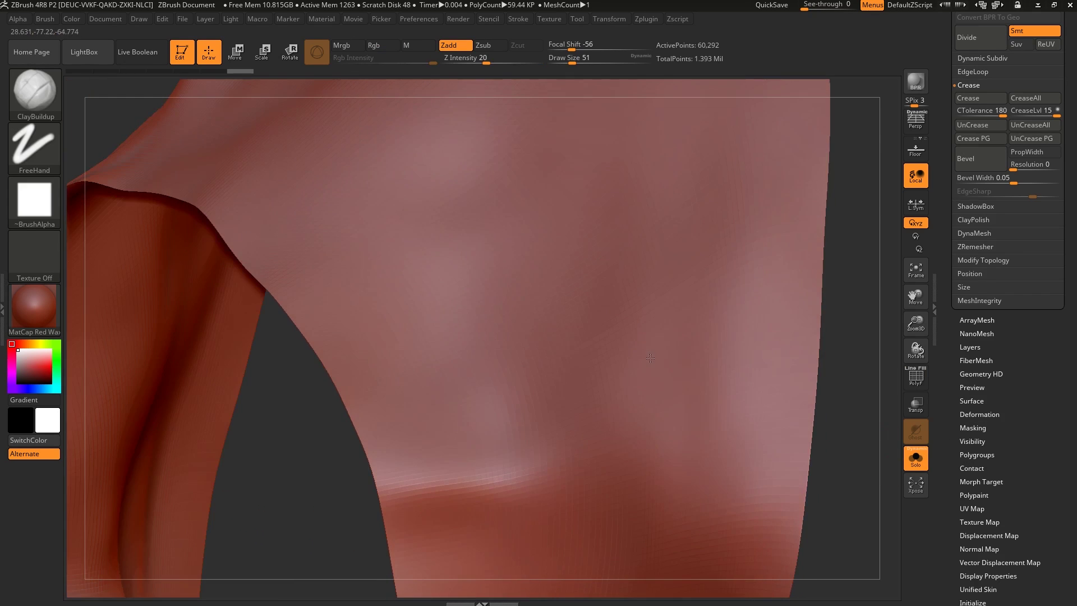
pyautogui.click(916, 461)
pyautogui.keyDown('ctrl'); pyautogui.moveTo(796, 451); pyautogui.dragTo(651, 337, button='right'); pyautogui.keyUp('ctrl')
pyautogui.moveTo(675, 380); pyautogui.dragTo(729, 401, button='right')
pyautogui.keyDown('ctrl'); pyautogui.moveTo(662, 331); pyautogui.dragTo(694, 380, button='right'); pyautogui.keyUp('ctrl')
pyautogui.moveTo(768, 362); pyautogui.dragTo(722, 337, button='right')
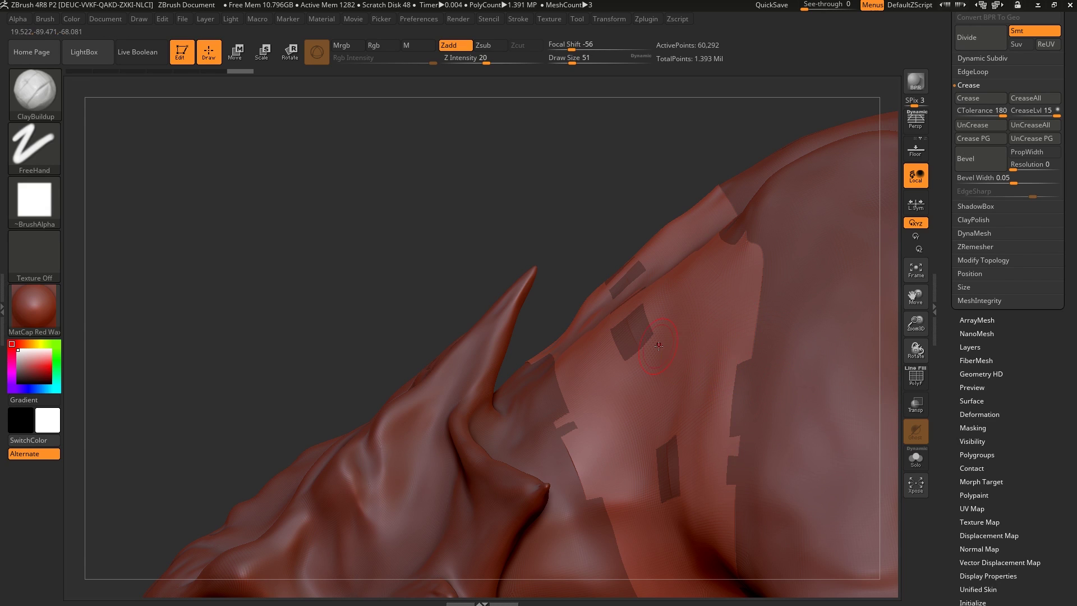
pyautogui.moveTo(659, 342)
pyautogui.mouseDown(button='right')
pyautogui.moveTo(686, 359)
pyautogui.moveTo(694, 385)
pyautogui.moveTo(688, 363)
pyautogui.mouseUp(button='right')
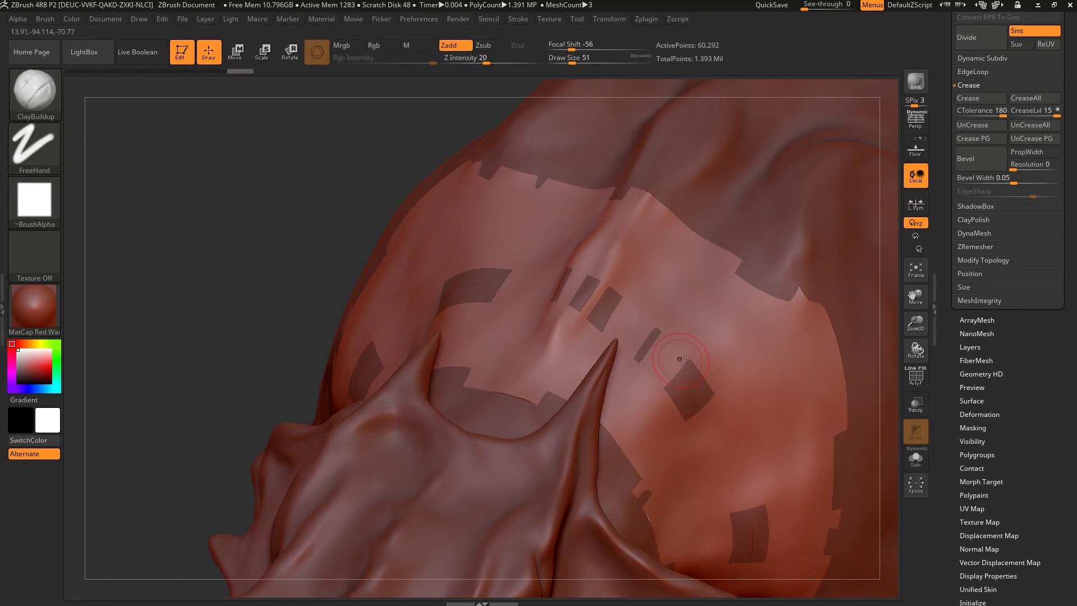
# - Isolate the body1 neck strip in Solo mode and turn off the ClayBuildup brush's alpha
pyautogui.click(916, 457)
pyautogui.press('b')
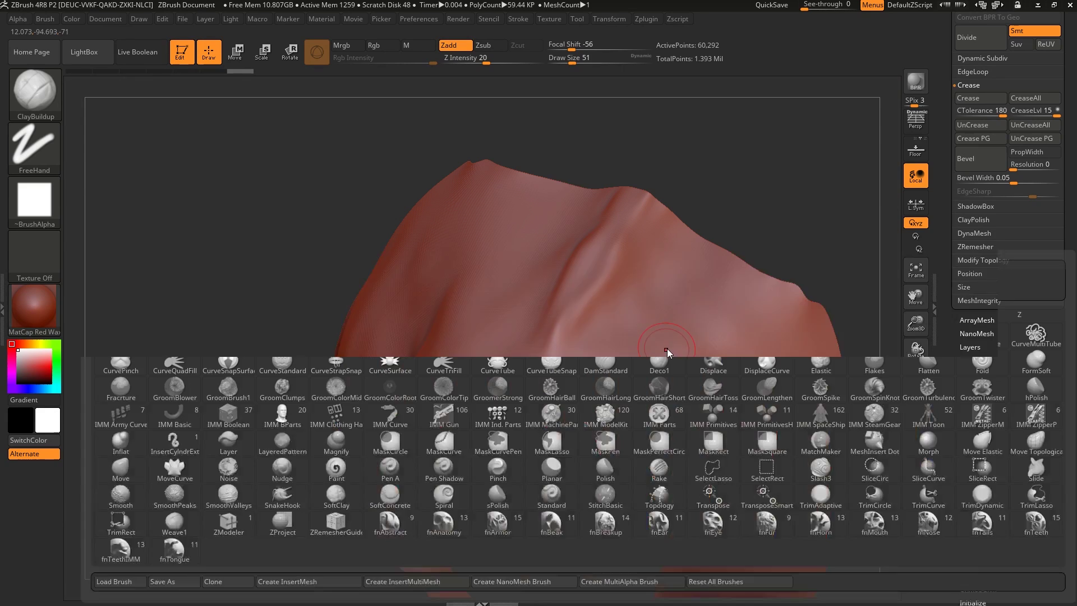
pyautogui.click(915, 457)
pyautogui.click(916, 457)
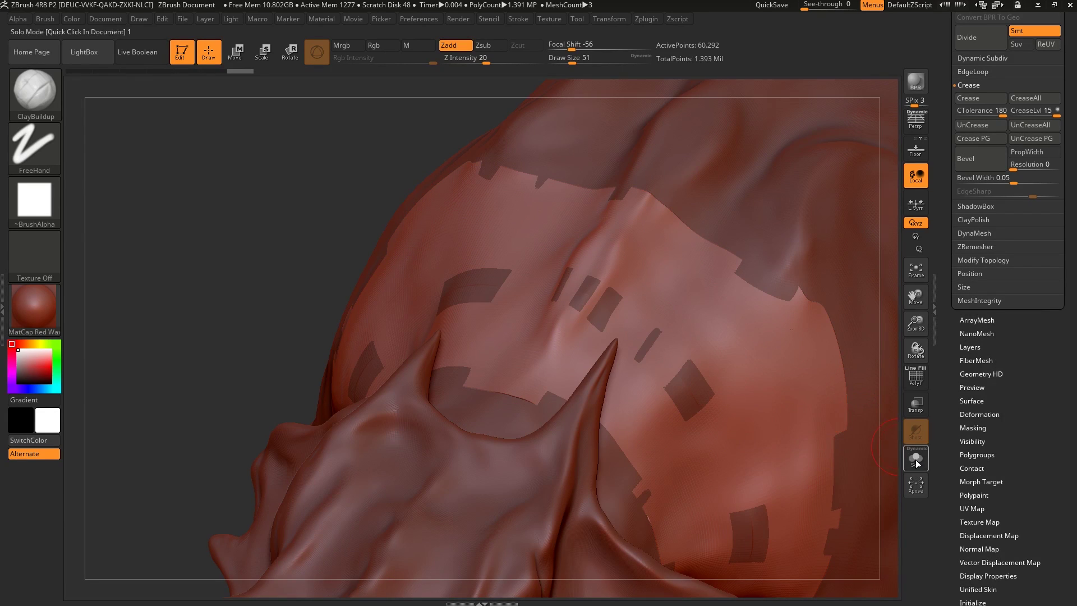
pyautogui.keyDown('ctrl'); pyautogui.moveTo(582, 284); pyautogui.dragTo(580, 286, button='right'); pyautogui.keyUp('ctrl')
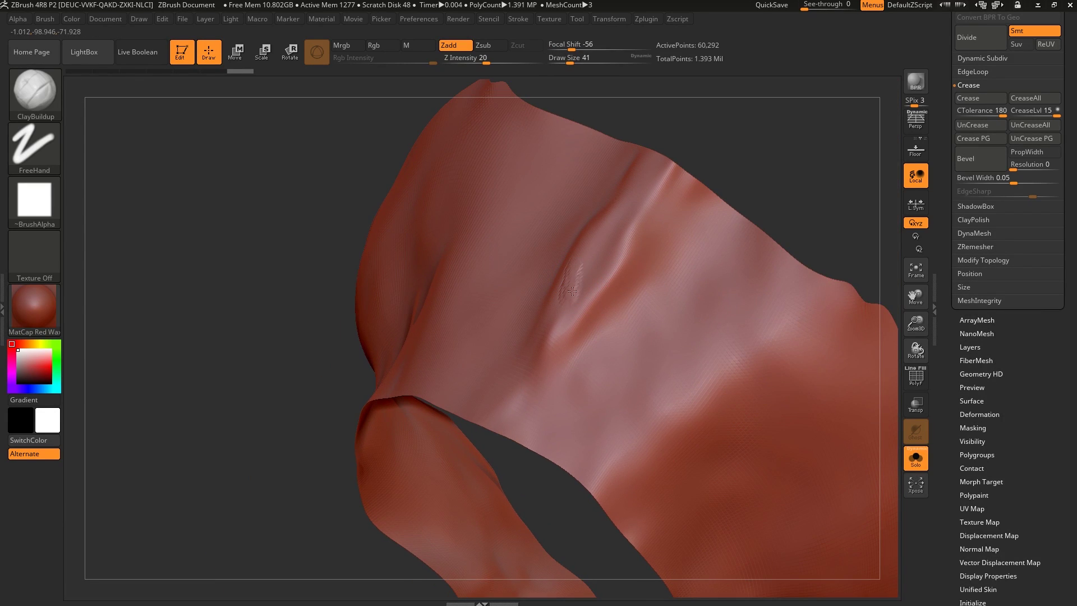
pyautogui.moveTo(571, 291); pyautogui.dragTo(586, 294)
pyautogui.click(45, 210)
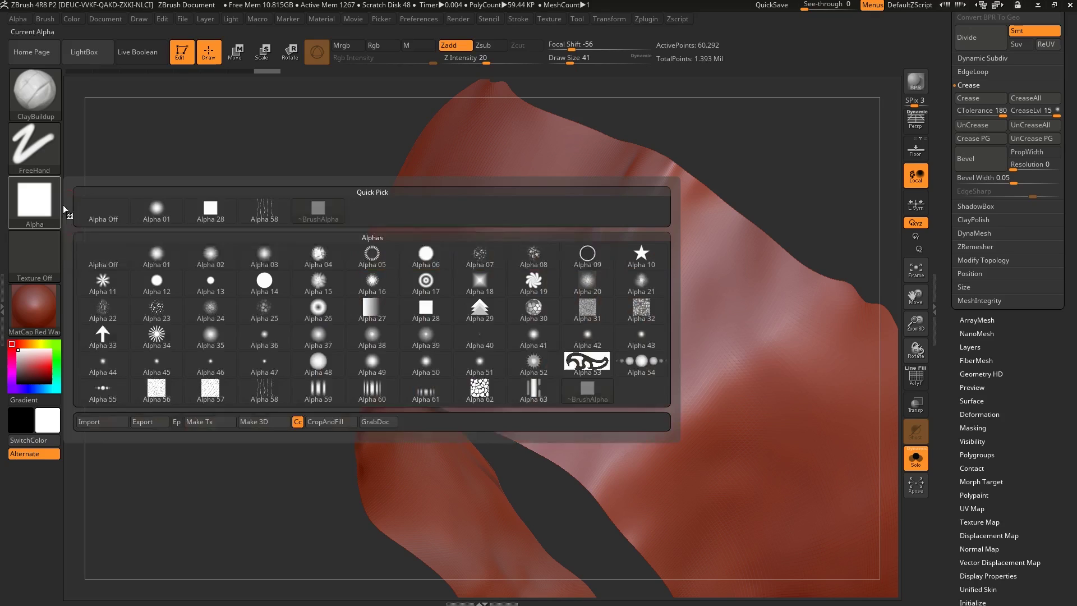
pyautogui.click(102, 210)
# - Build up raised bumps along the neck strip's central ridge with ClayBuildup at draw size 49
pyautogui.press('s')
pyautogui.click(550, 261)
pyautogui.moveTo(580, 297)
pyautogui.mouseDown()
pyautogui.moveTo(618, 247)
pyautogui.moveTo(596, 264)
pyautogui.mouseUp()
pyautogui.moveTo(596, 264); pyautogui.dragTo(628, 281, button='right')
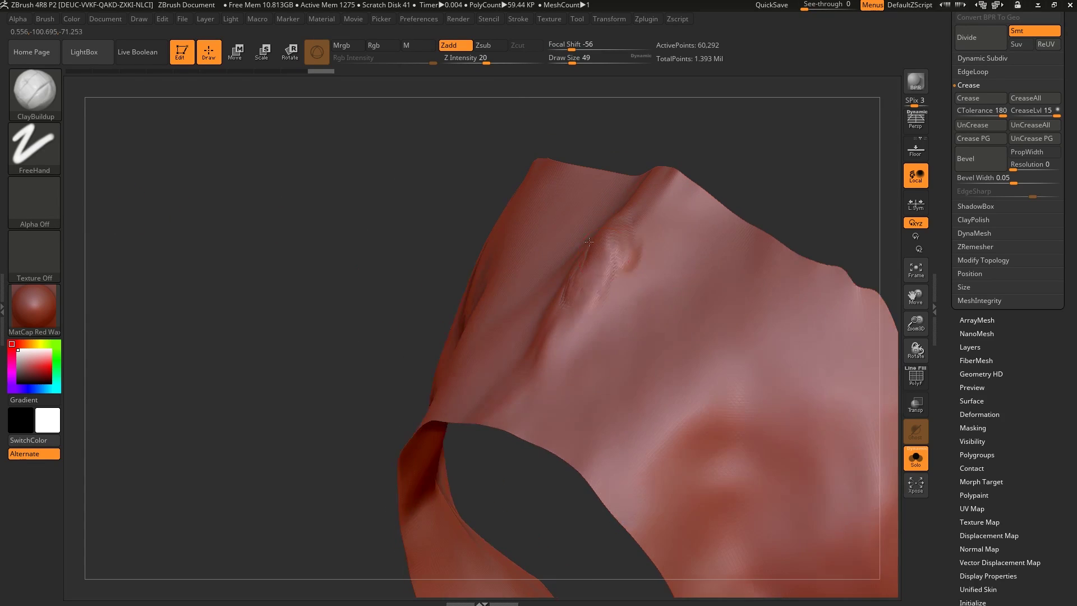
pyautogui.moveTo(615, 311)
pyautogui.mouseDown()
pyautogui.moveTo(619, 290)
pyautogui.moveTo(651, 321)
pyautogui.mouseUp()
# - Try a ClayBuildup stroke down the side of the neck strip with all pieces shown, and undo it
pyautogui.click(915, 460)
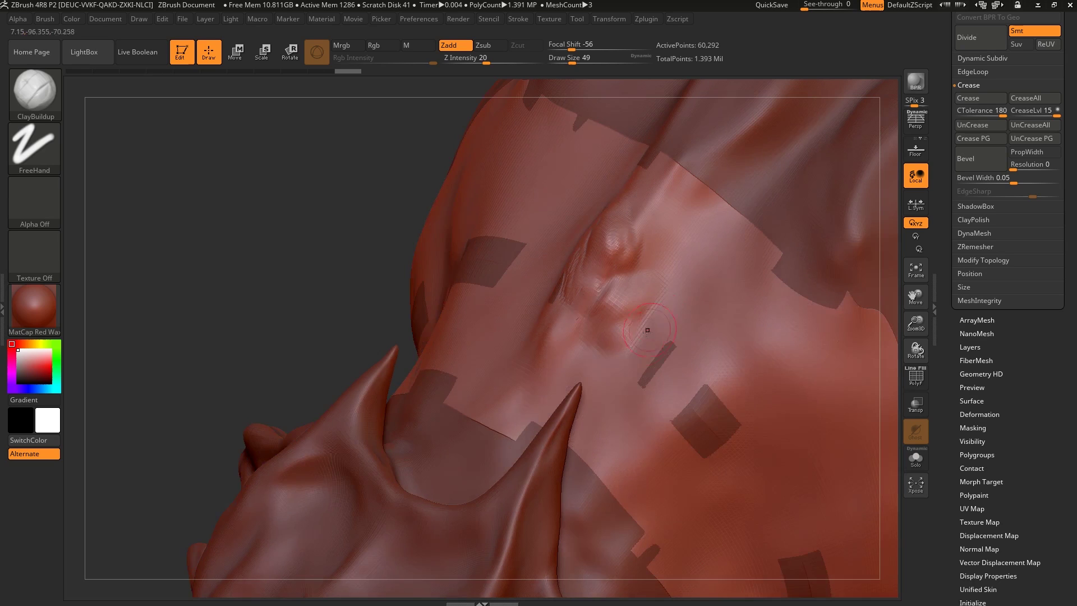
pyautogui.moveTo(718, 443)
pyautogui.mouseDown()
pyautogui.moveTo(681, 408)
pyautogui.moveTo(734, 465)
pyautogui.mouseUp()
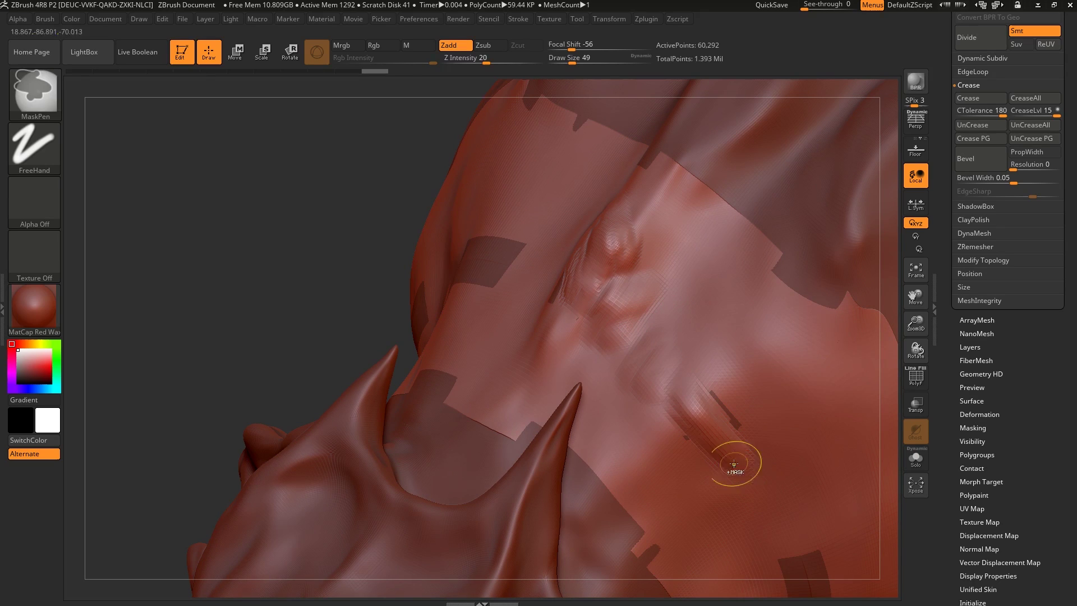
pyautogui.hotkey('ctrl', 'z')
pyautogui.hotkey('ctrl', 'z')
# - Sculpt large raised folds down the side of the neck strip with ClayBuildup at draw size 68, isolating it in Solo mode
pyautogui.moveTo(639, 388)
pyautogui.mouseDown()
pyautogui.moveTo(697, 352)
pyautogui.moveTo(646, 374)
pyautogui.mouseUp()
pyautogui.keyDown('alt'); pyautogui.moveTo(625, 423); pyautogui.dragTo(743, 373); pyautogui.keyUp('alt')
pyautogui.click(916, 460)
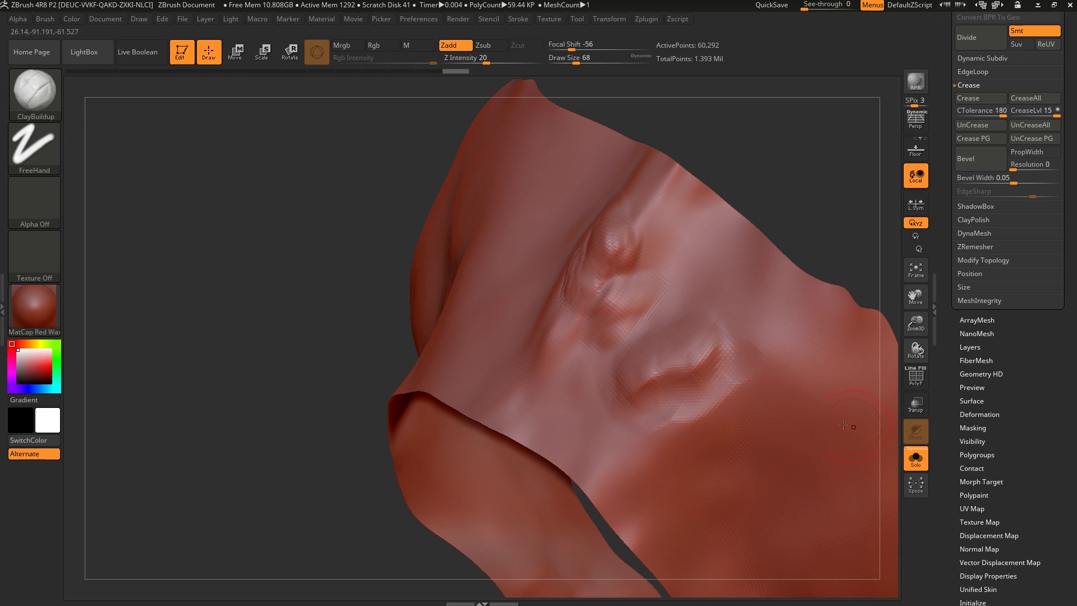
pyautogui.moveTo(603, 343); pyautogui.dragTo(657, 320)
pyautogui.moveTo(660, 343)
pyautogui.mouseDown(button='right')
pyautogui.moveTo(657, 322)
pyautogui.moveTo(674, 335)
pyautogui.mouseUp(button='right')
pyautogui.press('[')
pyautogui.moveTo(696, 341)
pyautogui.mouseDown()
pyautogui.moveTo(644, 348)
pyautogui.moveTo(698, 359)
pyautogui.moveTo(746, 323)
pyautogui.moveTo(617, 382)
pyautogui.moveTo(760, 328)
pyautogui.mouseUp()
pyautogui.moveTo(757, 337); pyautogui.dragTo(735, 359, button='right')
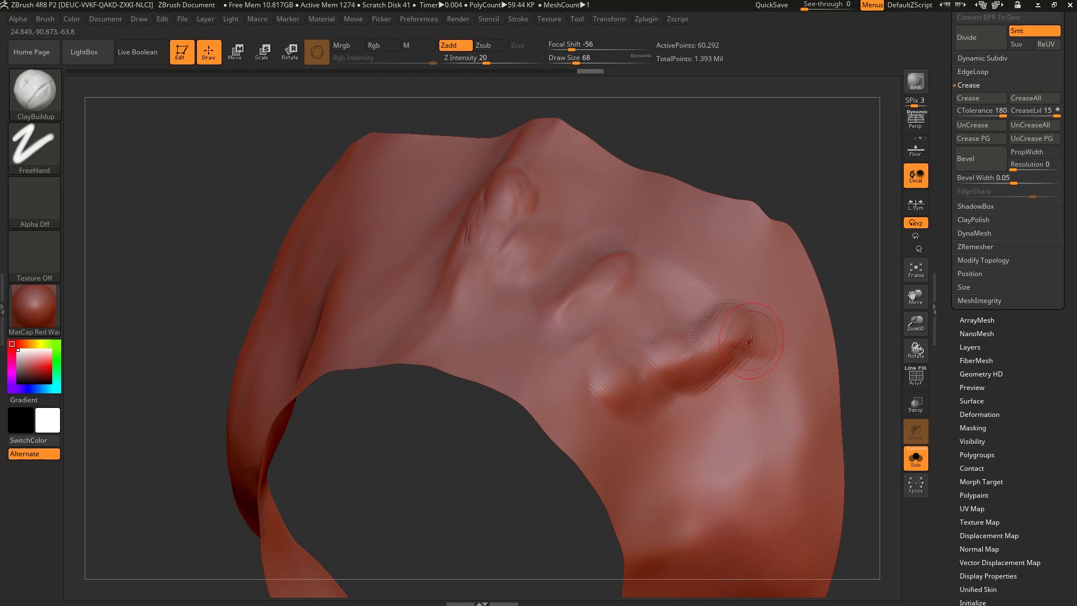
pyautogui.moveTo(740, 370); pyautogui.dragTo(656, 384)
pyautogui.moveTo(659, 381); pyautogui.dragTo(682, 350, button='right')
pyautogui.moveTo(668, 351); pyautogui.dragTo(724, 329)
pyautogui.moveTo(716, 369); pyautogui.dragTo(651, 377)
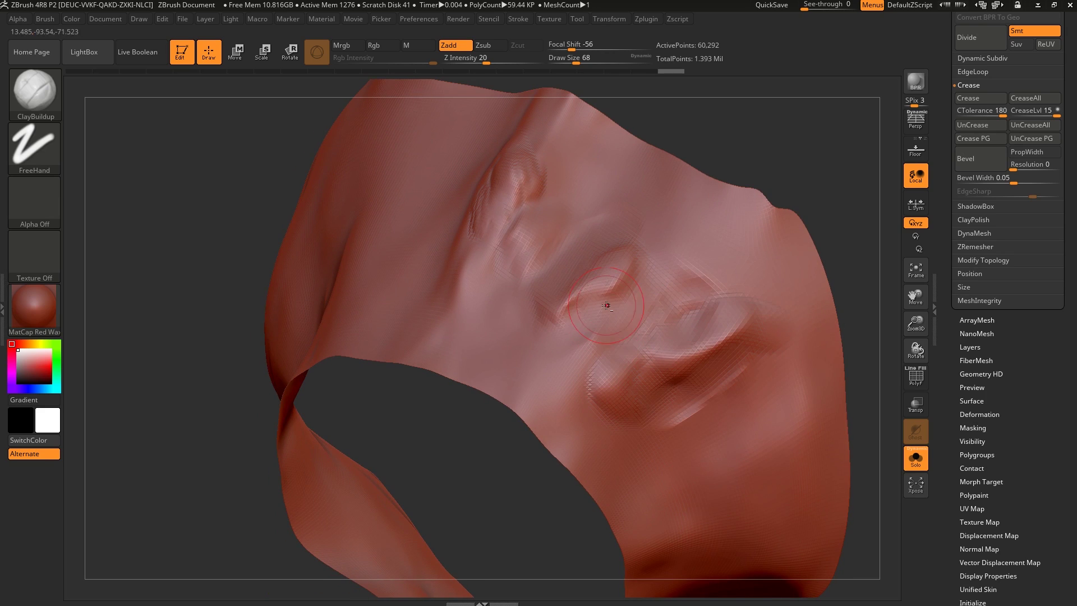
# - Sculpt a broad raised fold on the opposite side of the neck strip's central ridge
pyautogui.moveTo(608, 305); pyautogui.dragTo(653, 350, button='right')
pyautogui.moveTo(495, 309)
pyautogui.mouseDown()
pyautogui.moveTo(501, 339)
pyautogui.moveTo(477, 350)
pyautogui.moveTo(474, 401)
pyautogui.moveTo(497, 340)
pyautogui.mouseUp()
pyautogui.moveTo(499, 336); pyautogui.dragTo(514, 370, button='right')
pyautogui.moveTo(505, 350)
pyautogui.mouseDown()
pyautogui.moveTo(497, 359)
pyautogui.moveTo(485, 330)
pyautogui.moveTo(468, 407)
pyautogui.mouseUp()
pyautogui.moveTo(480, 334); pyautogui.dragTo(450, 405)
# - Sculpt a thin raised strand between the broad fold and the central ridge at draw size 31
pyautogui.press('s')
pyautogui.moveTo(541, 340); pyautogui.dragTo(533, 340)
pyautogui.moveTo(548, 366); pyautogui.dragTo(552, 384, button='right')
pyautogui.moveTo(551, 384); pyautogui.dragTo(556, 322)
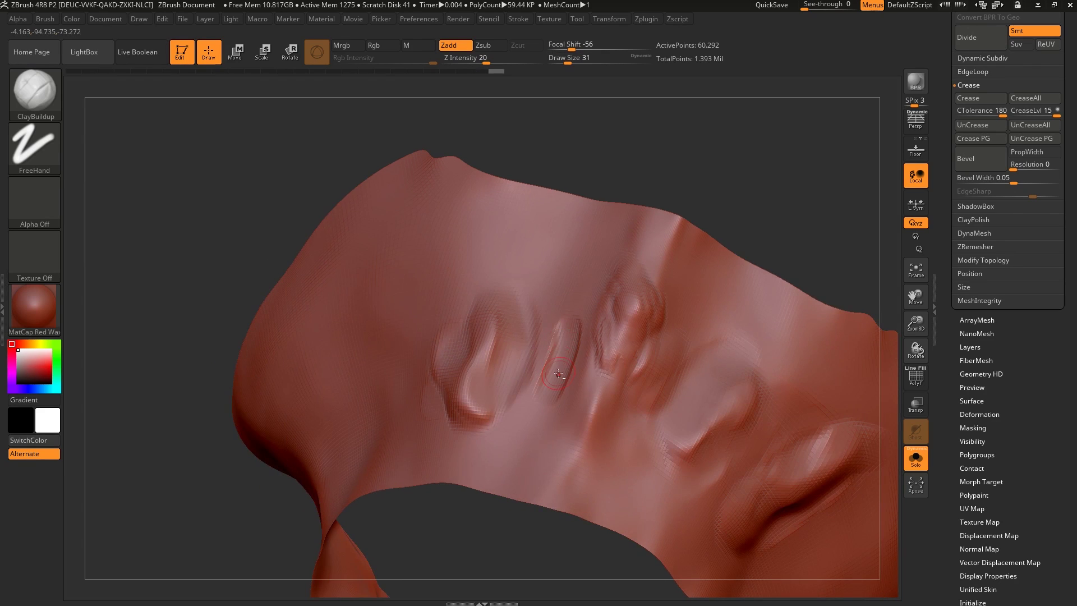
pyautogui.moveTo(556, 365)
pyautogui.mouseDown()
pyautogui.moveTo(570, 278)
pyautogui.moveTo(562, 224)
pyautogui.mouseUp()
pyautogui.moveTo(574, 346); pyautogui.dragTo(609, 357, button='right')
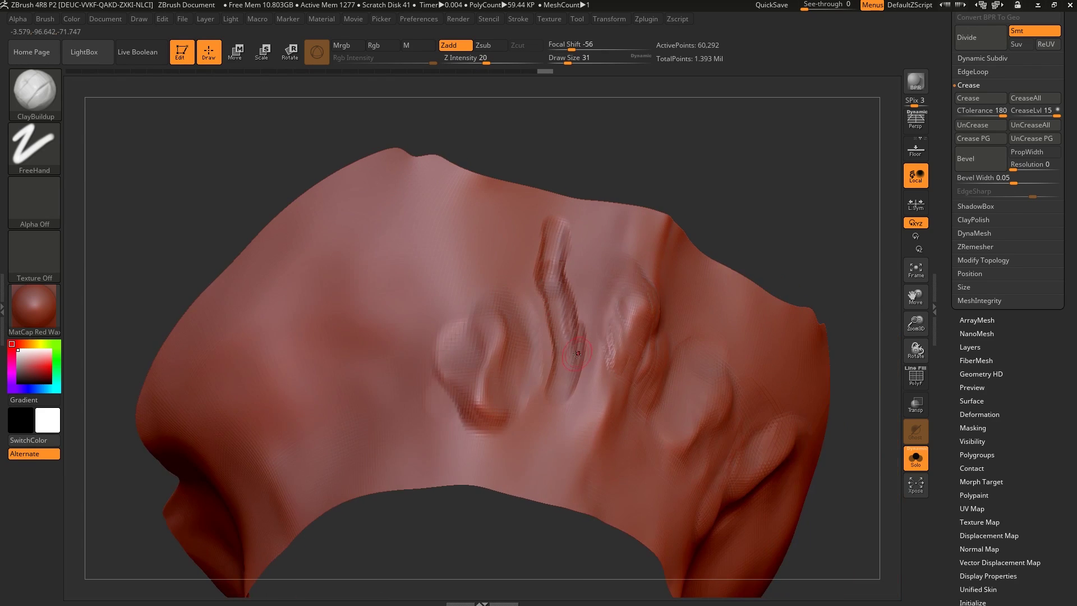
# - Smooth the thin strand and build up more volume around the central ridge at draw size 56
pyautogui.moveTo(572, 405)
pyautogui.keyDown('shift'); pyautogui.mouseDown()
pyautogui.moveTo(581, 351)
pyautogui.moveTo(563, 252)
pyautogui.moveTo(584, 351)
pyautogui.moveTo(584, 335)
pyautogui.mouseUp(); pyautogui.keyUp('shift')
pyautogui.press('s')
pyautogui.moveTo(577, 387)
pyautogui.mouseDown()
pyautogui.moveTo(565, 221)
pyautogui.moveTo(552, 348)
pyautogui.mouseUp()
pyautogui.moveTo(563, 360)
pyautogui.mouseDown(button='right')
pyautogui.moveTo(527, 404)
pyautogui.moveTo(488, 415)
pyautogui.mouseUp(button='right')
pyautogui.moveTo(624, 323)
pyautogui.mouseDown()
pyautogui.moveTo(623, 351)
pyautogui.moveTo(662, 303)
pyautogui.mouseUp()
pyautogui.moveTo(655, 324); pyautogui.dragTo(649, 293)
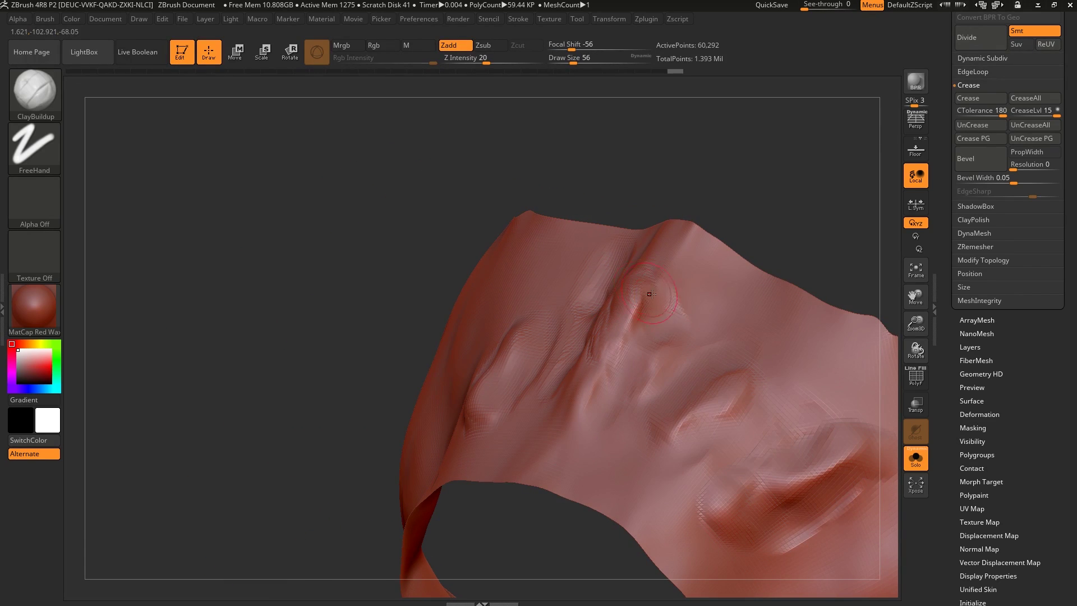
pyautogui.moveTo(649, 294); pyautogui.dragTo(616, 294, button='right')
pyautogui.moveTo(616, 294); pyautogui.dragTo(625, 257)
pyautogui.moveTo(625, 258); pyautogui.dragTo(690, 281, button='right')
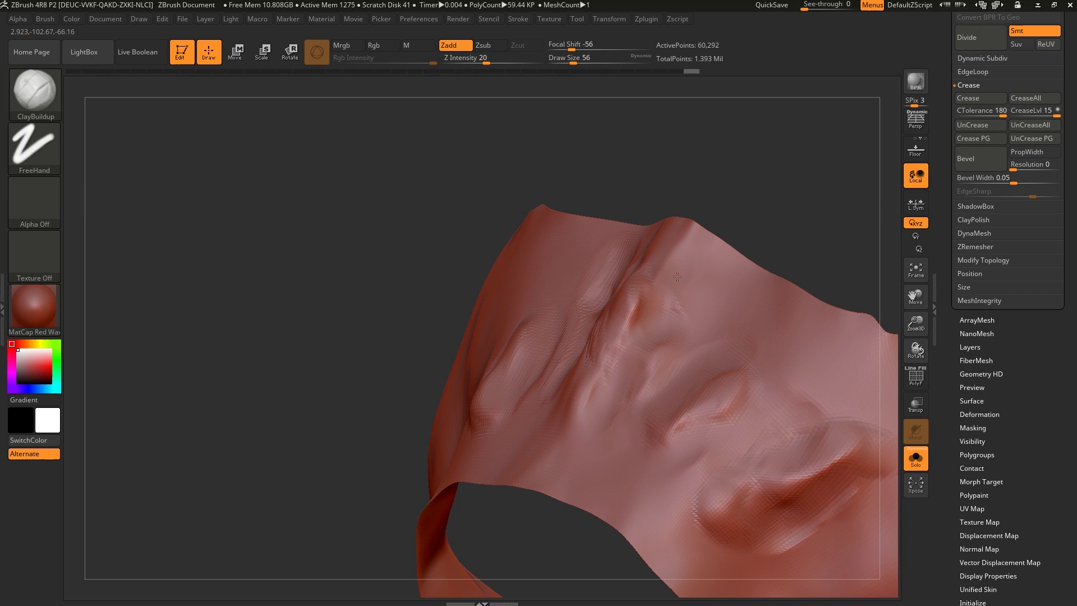
# - Compare the sculpted strip with the head and body, and refine its side folds in Solo mode at draw size 46
pyautogui.click(912, 457)
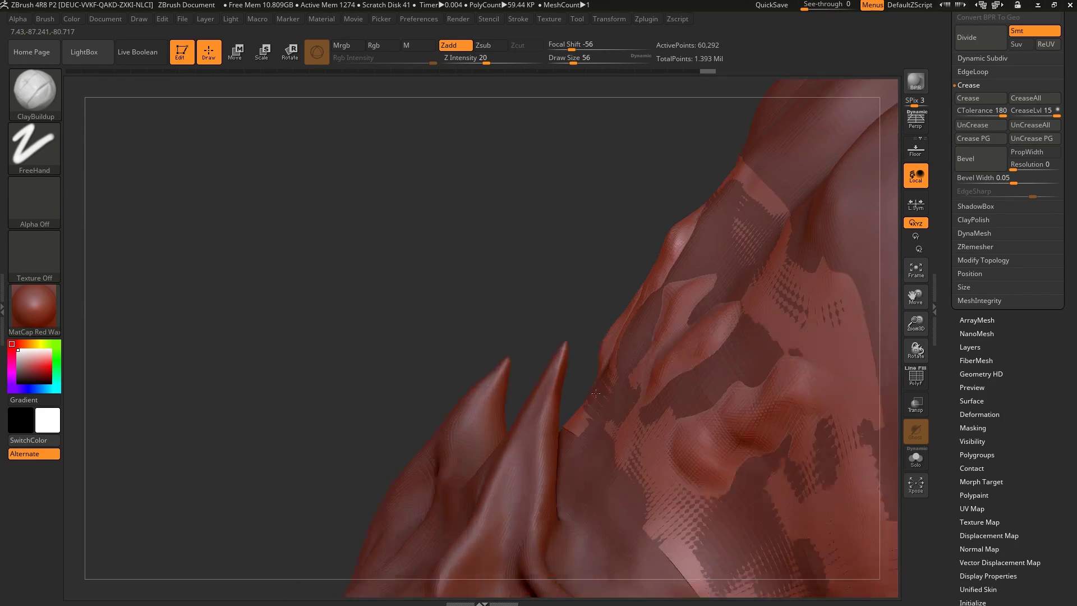
pyautogui.moveTo(678, 273)
pyautogui.mouseDown(button='right')
pyautogui.moveTo(860, 282)
pyautogui.moveTo(871, 399)
pyautogui.mouseUp(button='right')
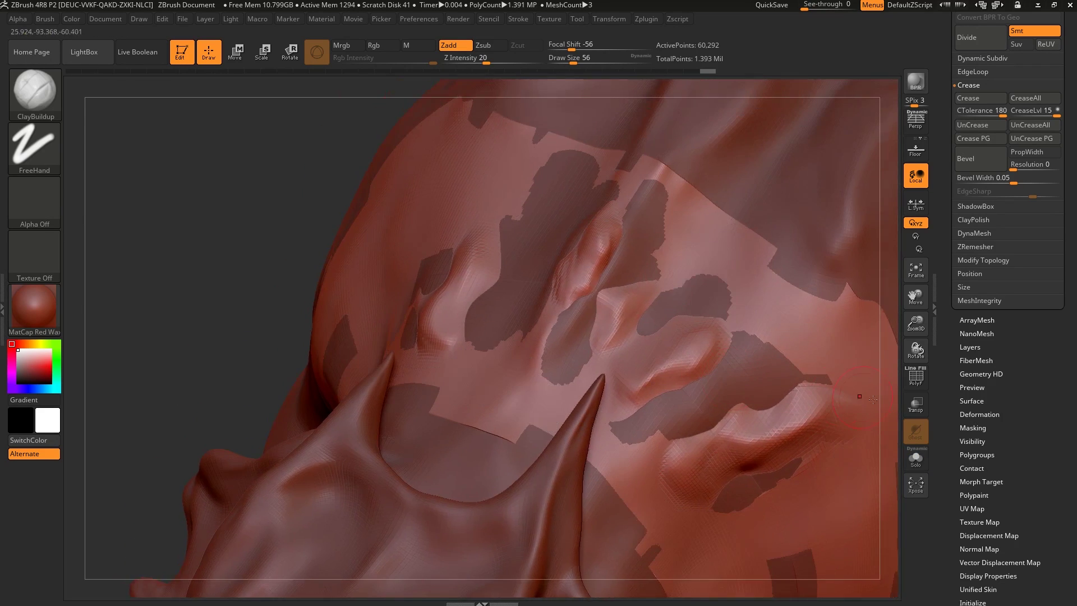
pyautogui.click(913, 458)
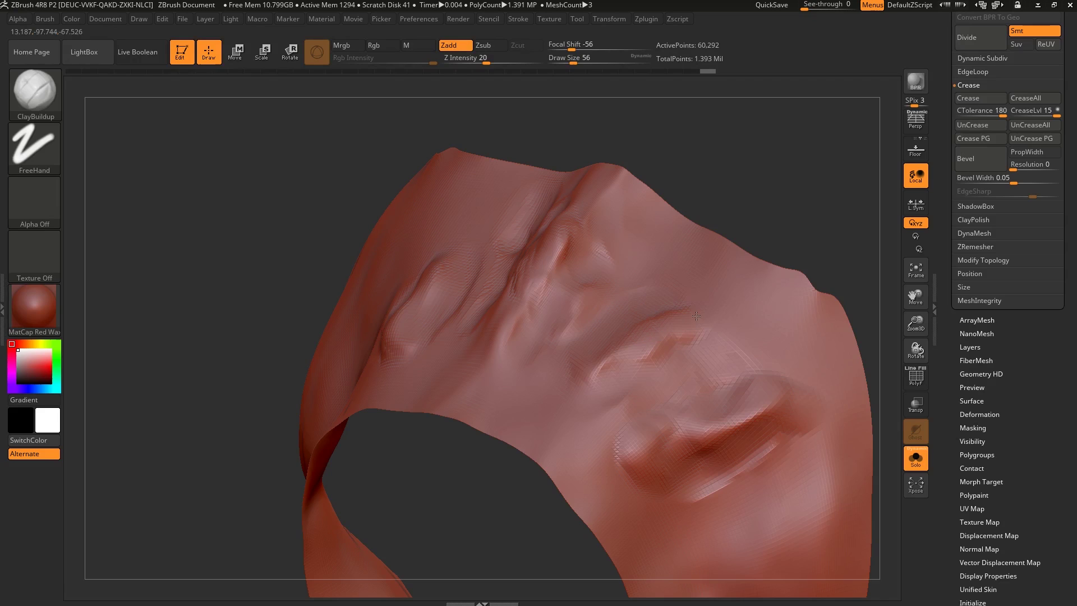
pyautogui.press('s')
pyautogui.click(694, 316)
pyautogui.moveTo(668, 312)
pyautogui.mouseDown()
pyautogui.moveTo(684, 307)
pyautogui.moveTo(666, 340)
pyautogui.moveTo(612, 377)
pyautogui.mouseUp()
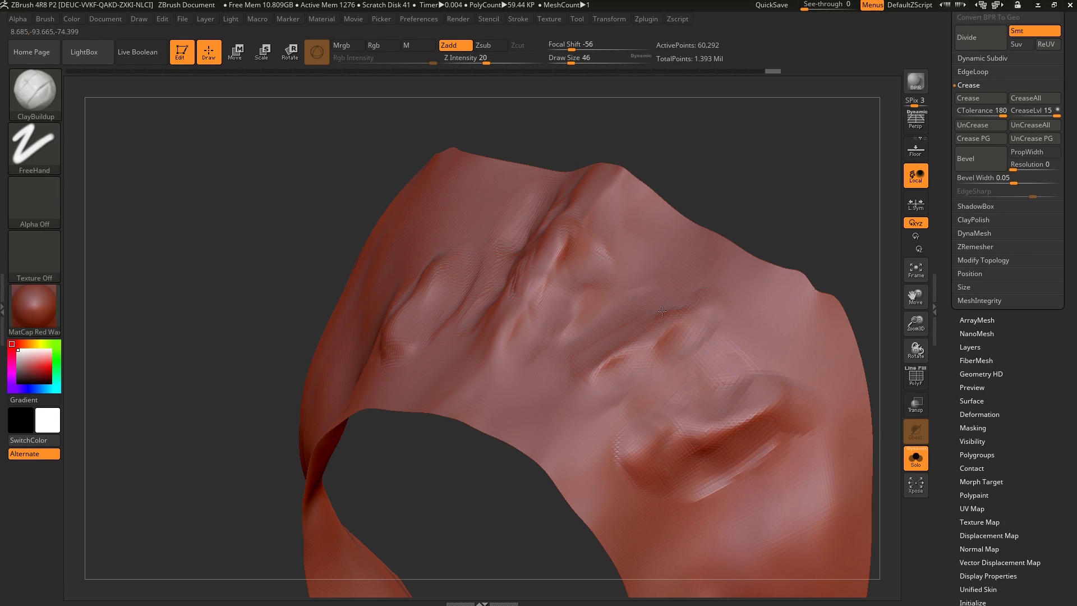
pyautogui.moveTo(644, 329); pyautogui.dragTo(681, 314)
pyautogui.moveTo(851, 401); pyautogui.dragTo(796, 381, button='right')
pyautogui.moveTo(772, 403); pyautogui.dragTo(802, 417)
# - Examine the sculpted neck strip from a distance and leave Solo mode to view it with the head and body
pyautogui.keyDown('ctrl'); pyautogui.moveTo(804, 387); pyautogui.dragTo(746, 314, button='right'); pyautogui.keyUp('ctrl')
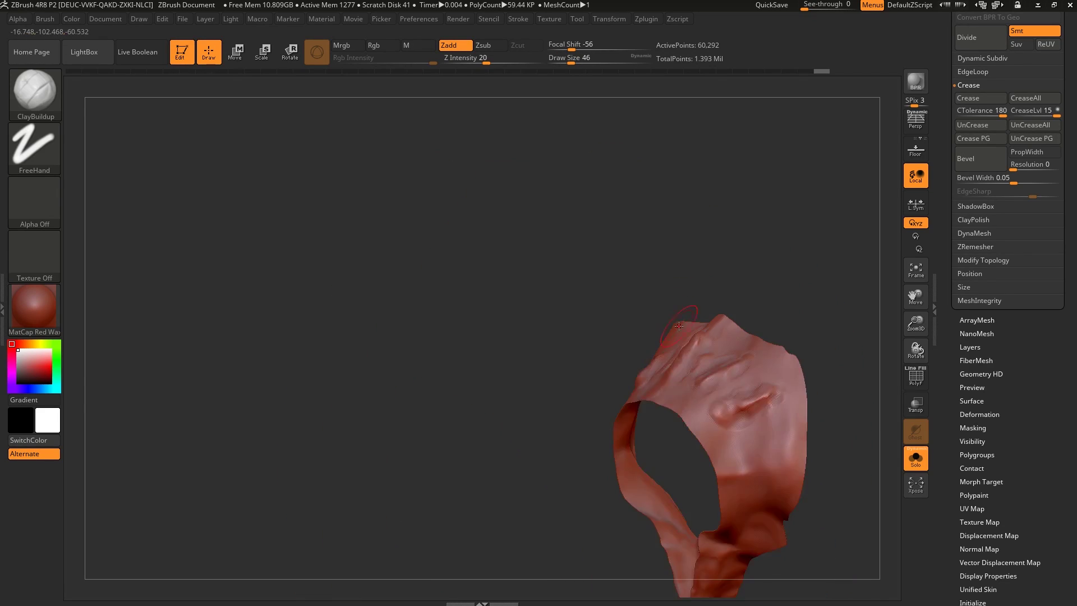
pyautogui.moveTo(561, 359)
pyautogui.mouseDown(button='right')
pyautogui.moveTo(667, 365)
pyautogui.moveTo(636, 446)
pyautogui.moveTo(608, 415)
pyautogui.mouseUp(button='right')
pyautogui.moveTo(577, 408); pyautogui.dragTo(573, 430)
pyautogui.moveTo(594, 427)
pyautogui.mouseDown(button='right')
pyautogui.moveTo(785, 443)
pyautogui.moveTo(680, 394)
pyautogui.mouseUp(button='right')
pyautogui.click(915, 458)
pyautogui.moveTo(817, 441); pyautogui.dragTo(768, 298, button='right')
# - Open the subtool list and move body1 to the top of it
pyautogui.click(948, 242)
pyautogui.moveTo(950, 208); pyautogui.dragTo(949, 306)
pyautogui.click(978, 201)
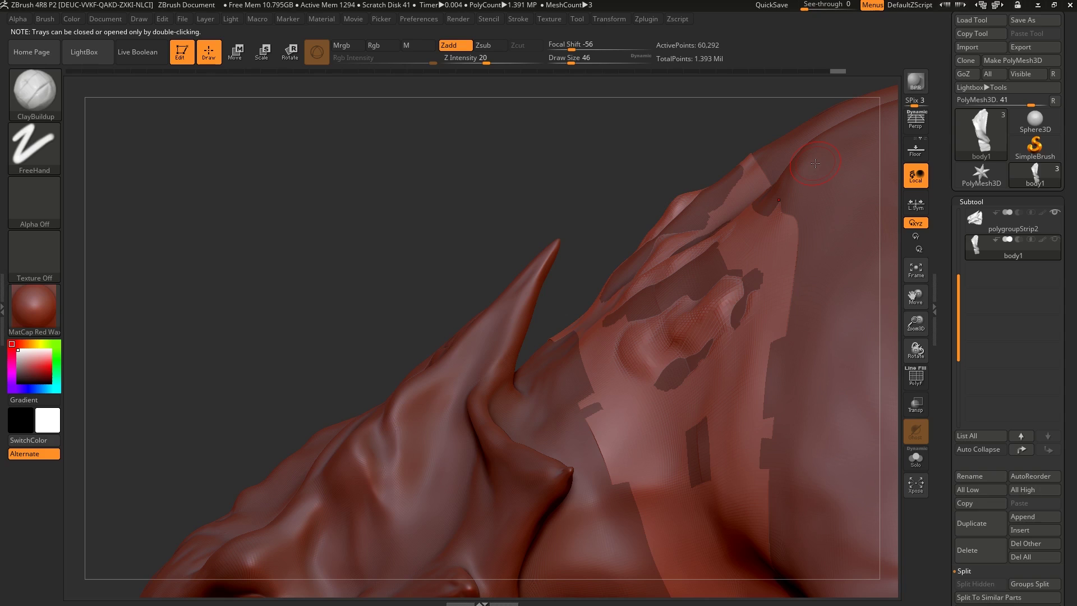
pyautogui.hotkey('ctrl', 'Up')
pyautogui.hotkey('ctrl', 'Up')
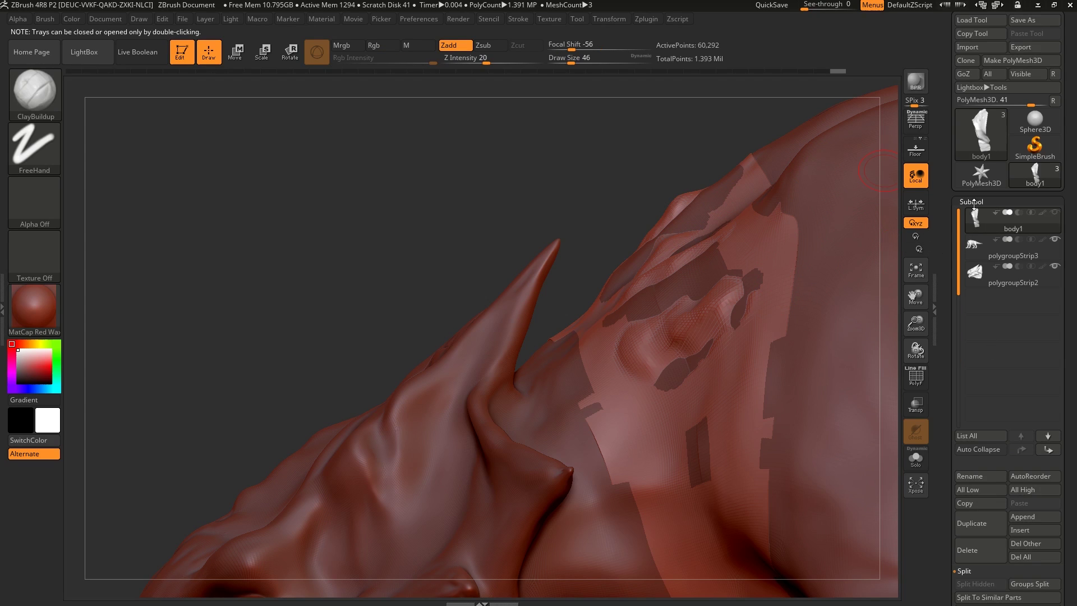
# - Hide the polygroupStrip2 subtool and examine the body1 strip against the remaining body piece
pyautogui.click(1055, 266)
pyautogui.moveTo(668, 247); pyautogui.dragTo(768, 332, button='right')
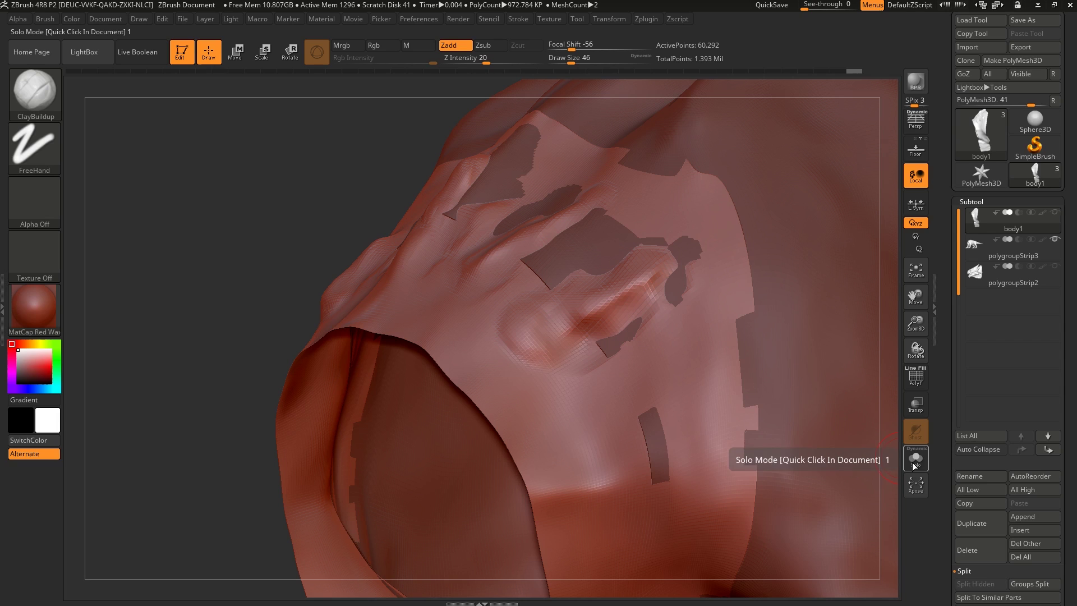
pyautogui.moveTo(891, 457); pyautogui.dragTo(916, 462)
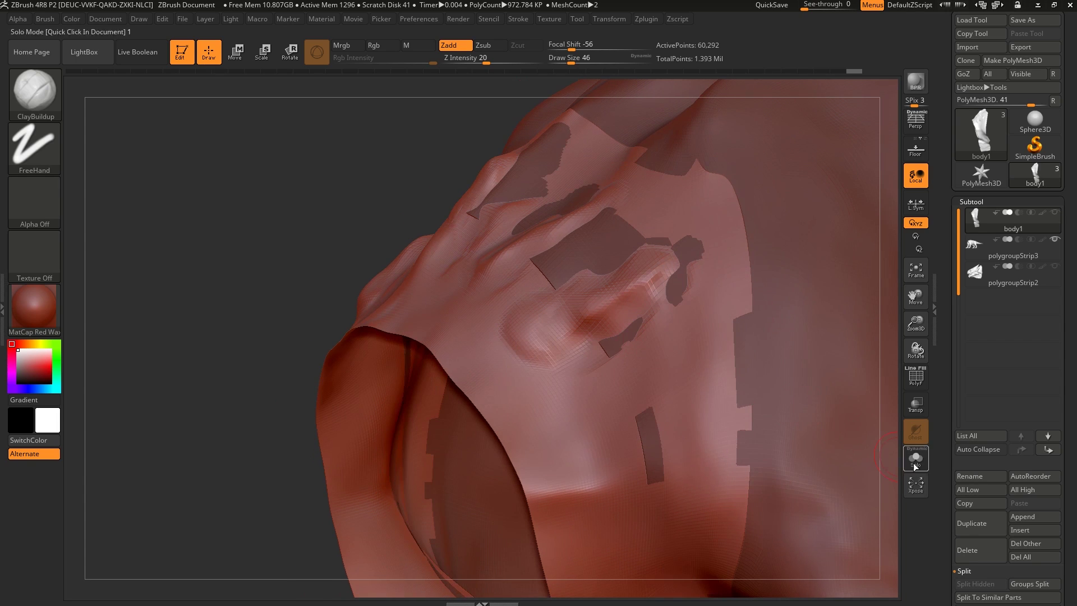
# - Make the polygroupStrip3 body piece the active subtool and open its Project settings
pyautogui.moveTo(892, 398); pyautogui.dragTo(809, 369)
pyautogui.keyDown('alt'); pyautogui.click(807, 371); pyautogui.keyUp('alt')
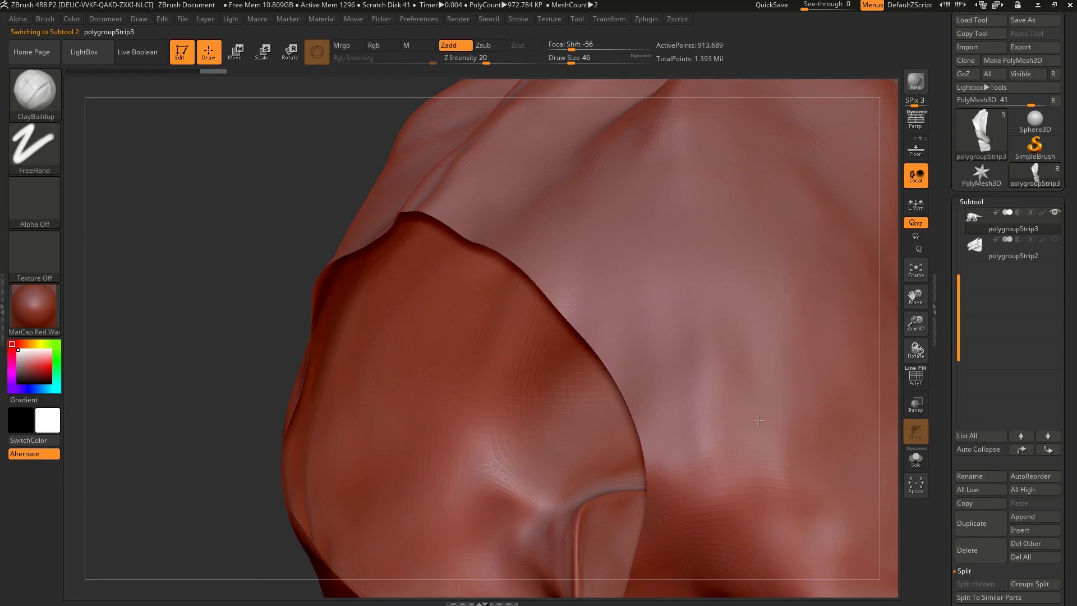
pyautogui.moveTo(958, 287); pyautogui.dragTo(958, 223)
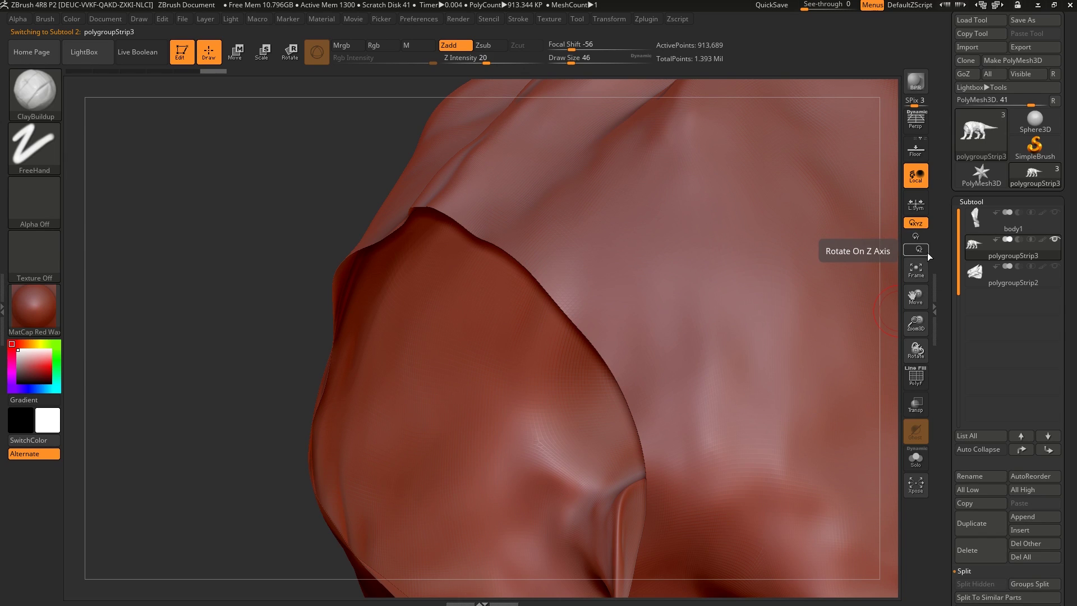
pyautogui.moveTo(693, 335); pyautogui.dragTo(697, 341, button='right')
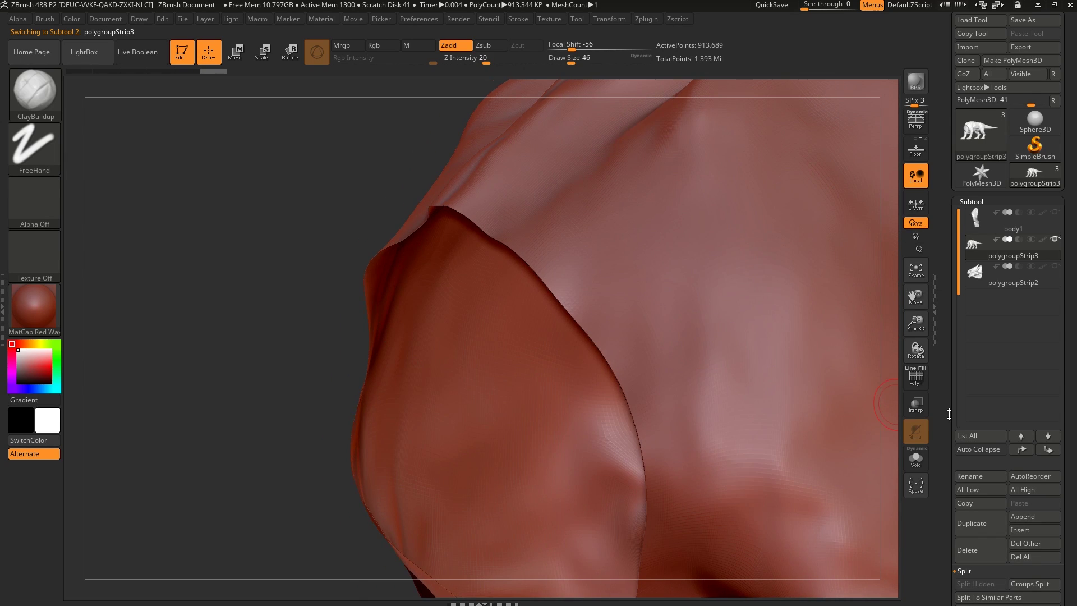
pyautogui.moveTo(940, 323); pyautogui.dragTo(946, 253)
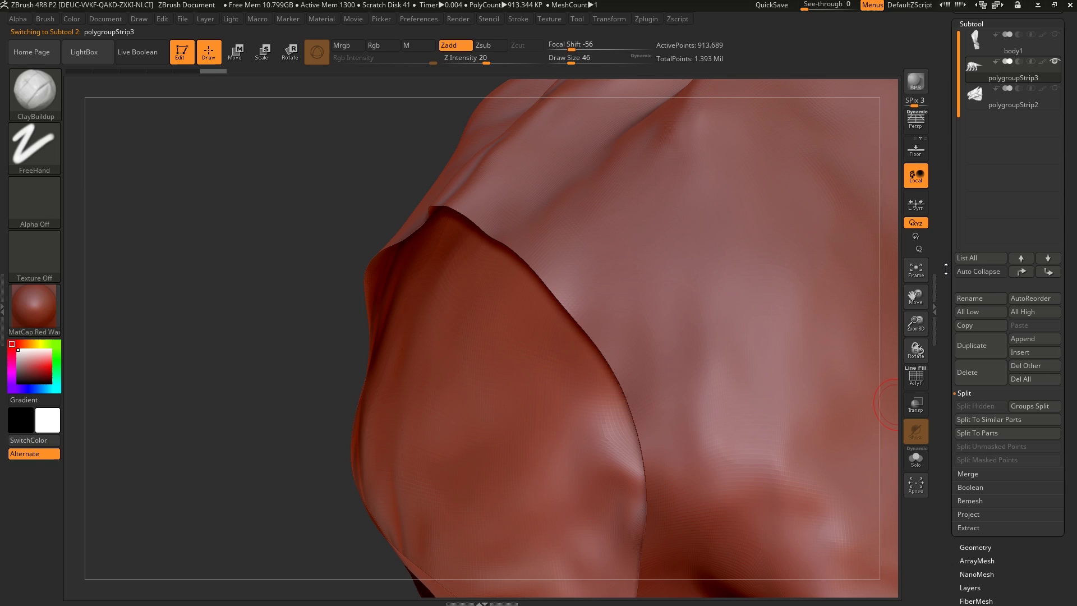
pyautogui.click(969, 515)
pyautogui.moveTo(948, 290); pyautogui.dragTo(949, 277)
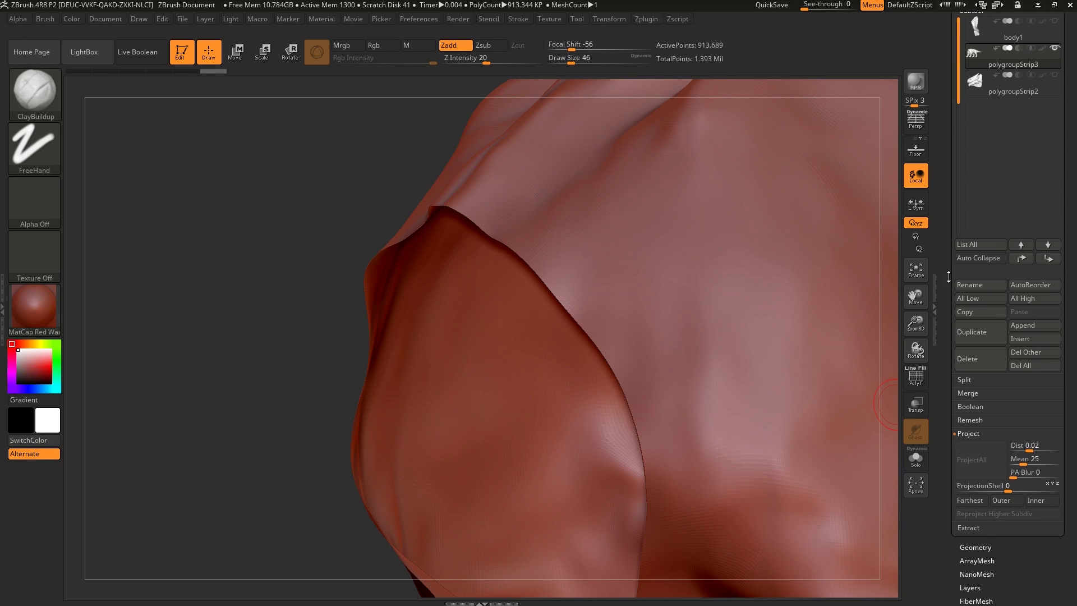
pyautogui.moveTo(946, 154); pyautogui.dragTo(948, 168)
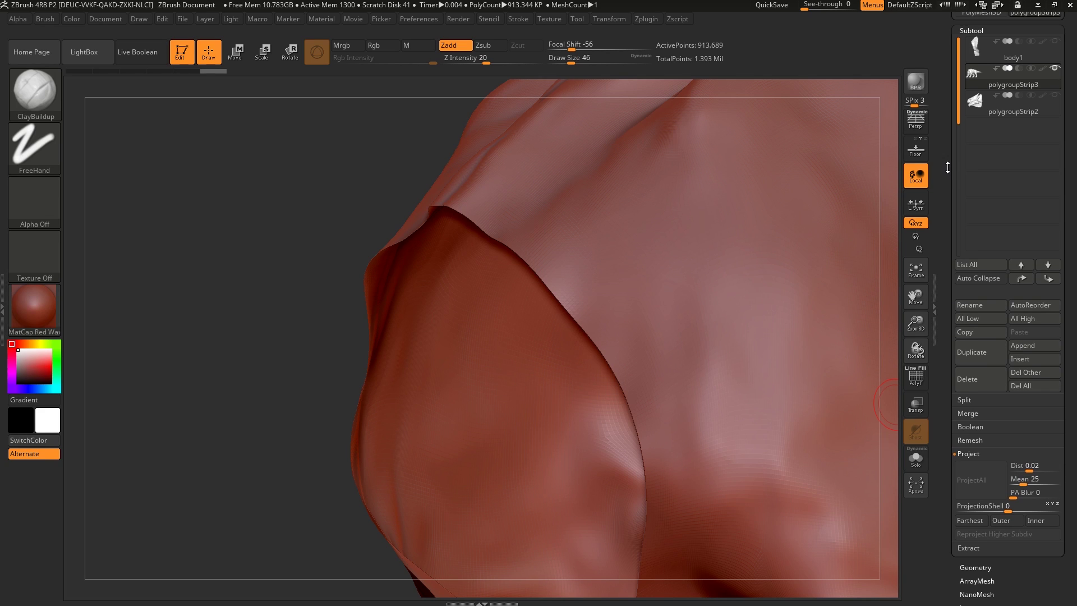
# - Turn on the visibility of body1 and compare the body piece alone in Solo mode with both pieces together
pyautogui.click(1054, 42)
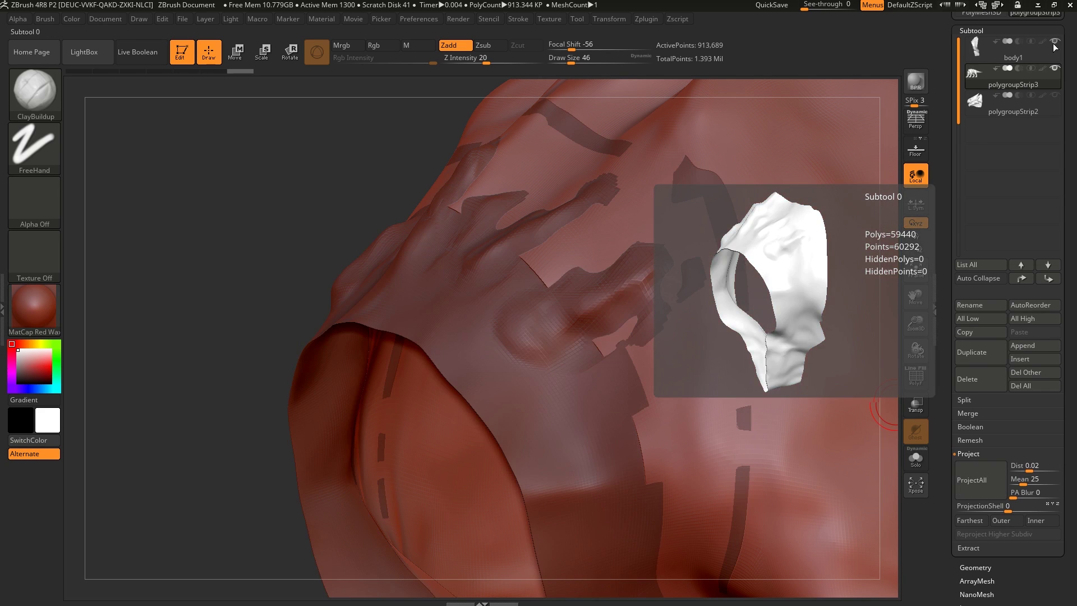
pyautogui.click(916, 458)
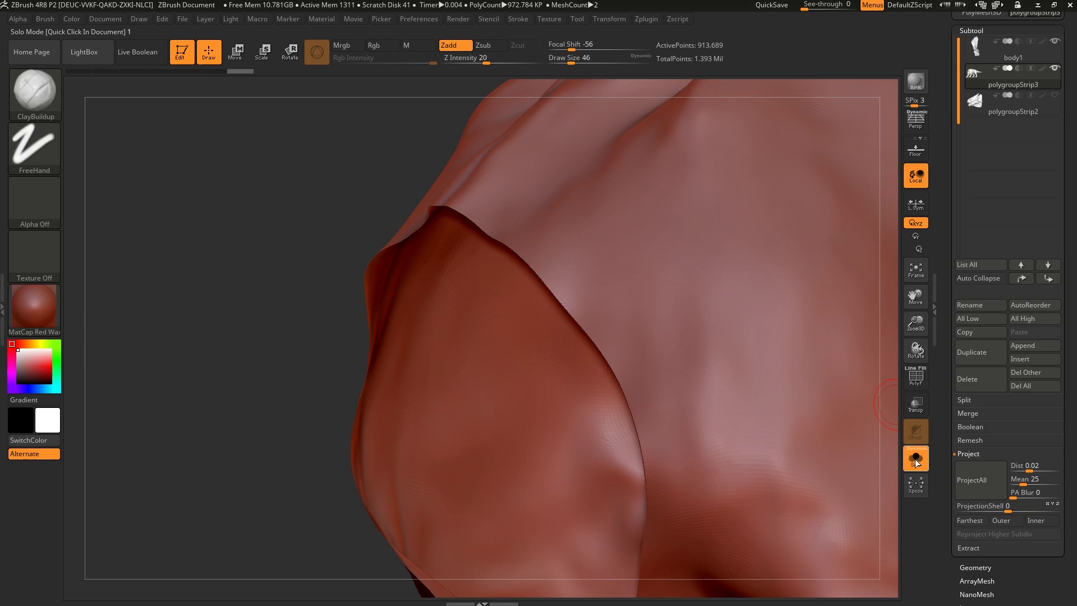
pyautogui.moveTo(786, 375)
pyautogui.mouseDown(button='right')
pyautogui.moveTo(815, 368)
pyautogui.moveTo(799, 369)
pyautogui.mouseUp(button='right')
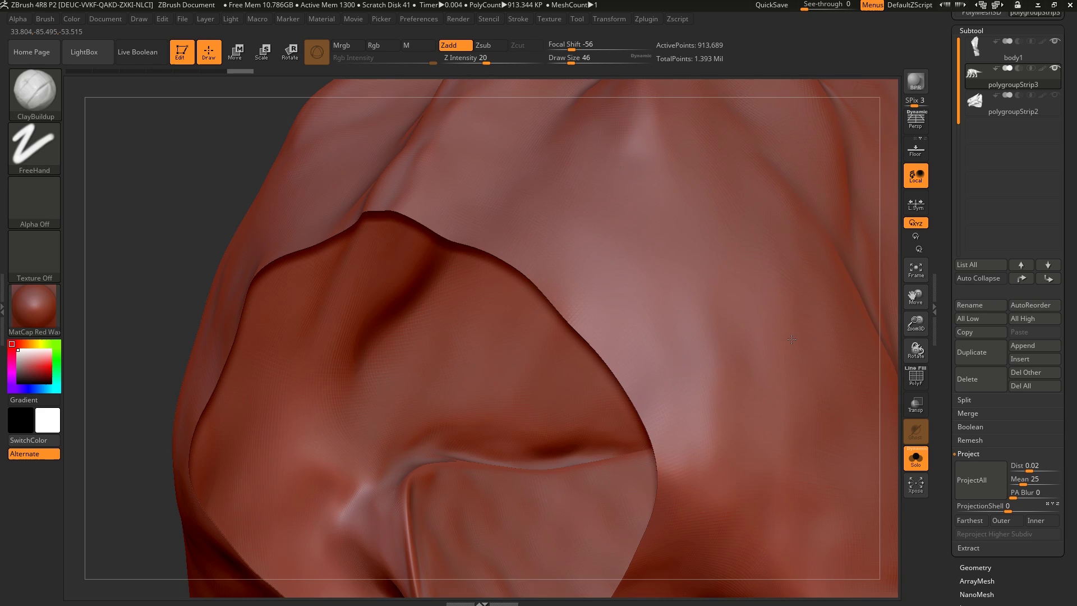
pyautogui.moveTo(792, 339); pyautogui.dragTo(777, 341, button='right')
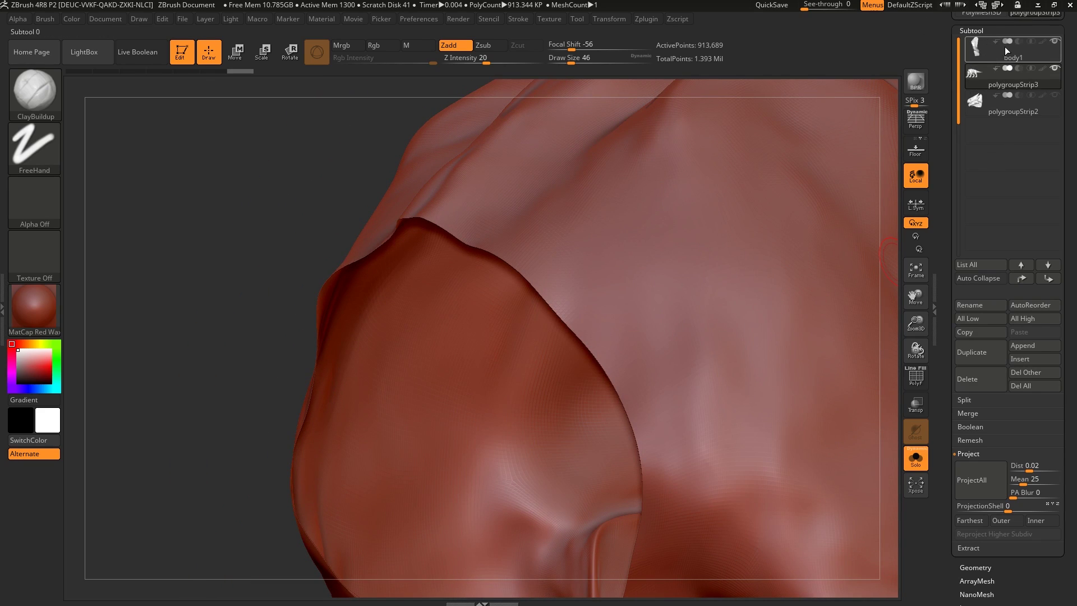
pyautogui.moveTo(1006, 46)
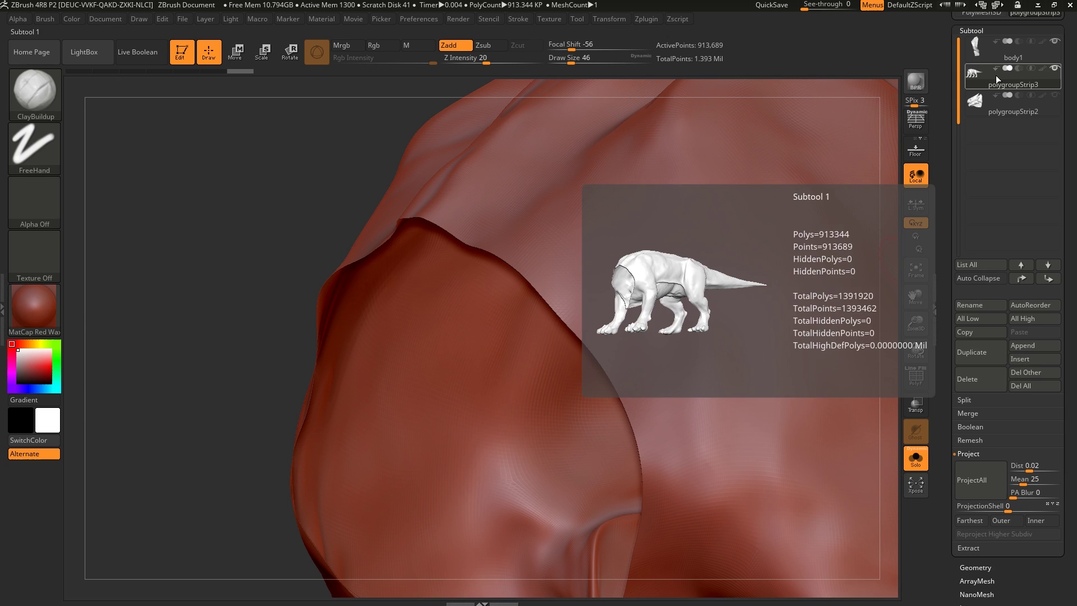
pyautogui.click(918, 466)
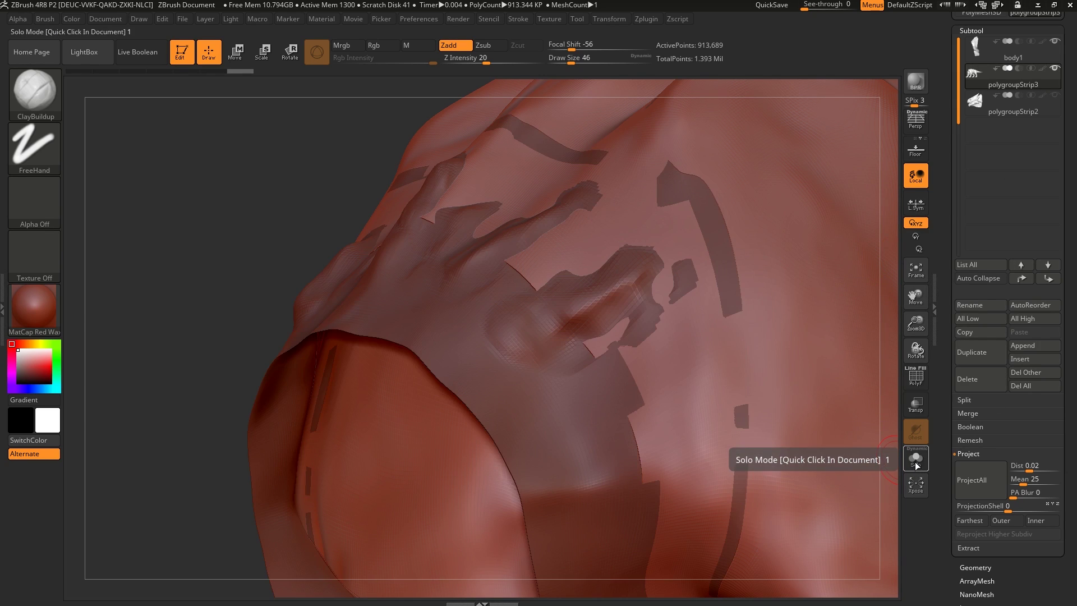
pyautogui.click(915, 457)
# - Try projecting the body1 strip's sculpted detail onto the body piece with ProjectAll, inspect the neck area and undo the projection
pyautogui.moveTo(620, 264); pyautogui.dragTo(631, 337, button='right')
pyautogui.scroll(-2, 962, 432)
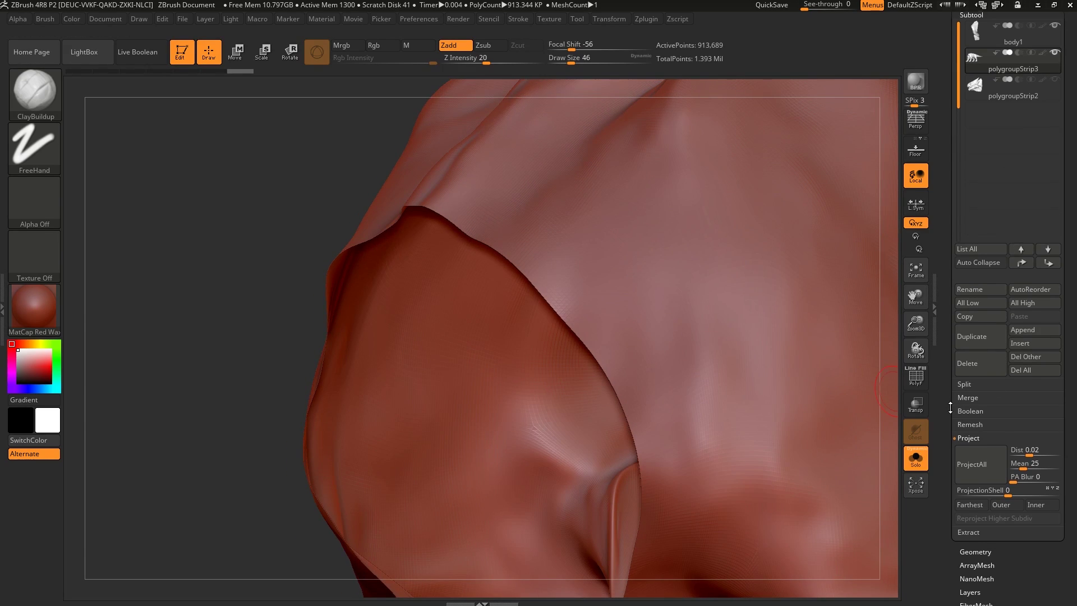
pyautogui.click(975, 458)
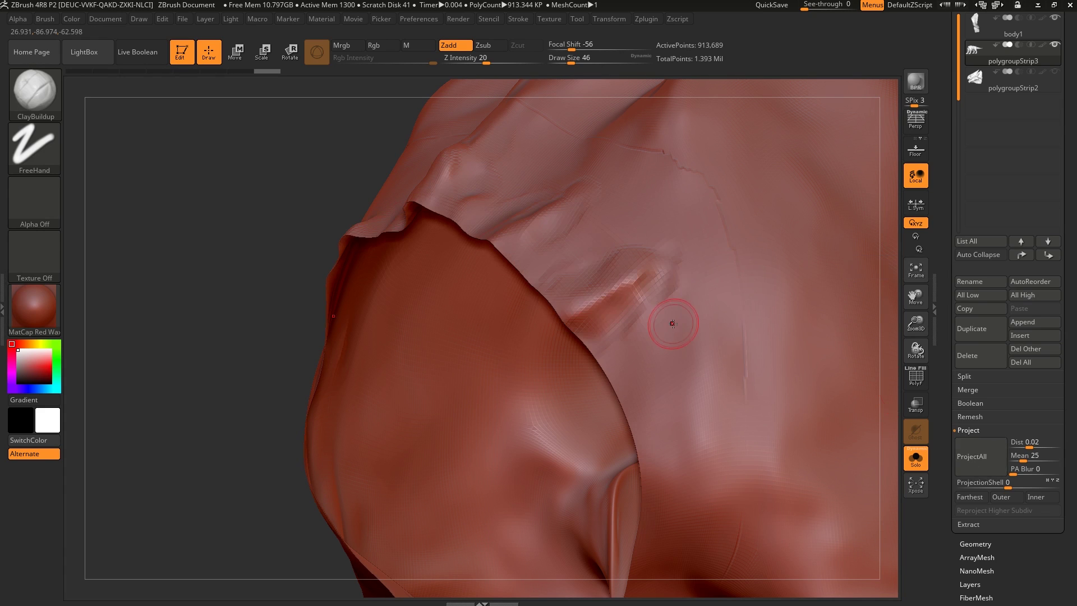
pyautogui.moveTo(600, 284); pyautogui.dragTo(615, 291, button='right')
pyautogui.moveTo(645, 338); pyautogui.dragTo(662, 260, button='right')
pyautogui.moveTo(713, 386); pyautogui.dragTo(697, 349, button='right')
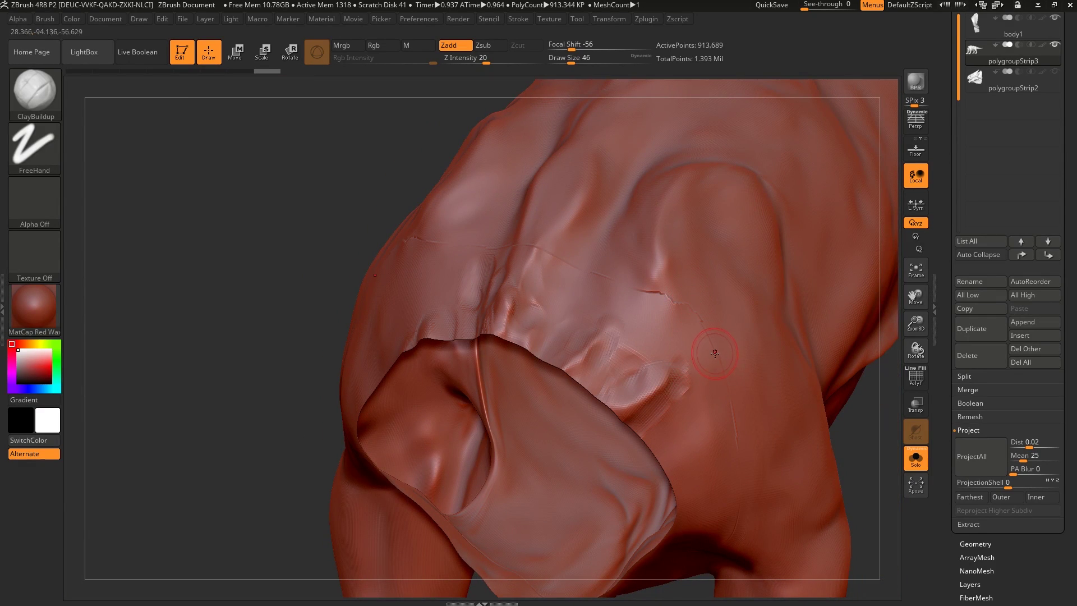
pyautogui.hotkey('ctrl', 'z')
# - Store a morph target of the unprojected polygroupStrip3 body piece
pyautogui.keyDown('alt'); pyautogui.moveTo(719, 388); pyautogui.dragTo(694, 342, button='right'); pyautogui.keyUp('alt')
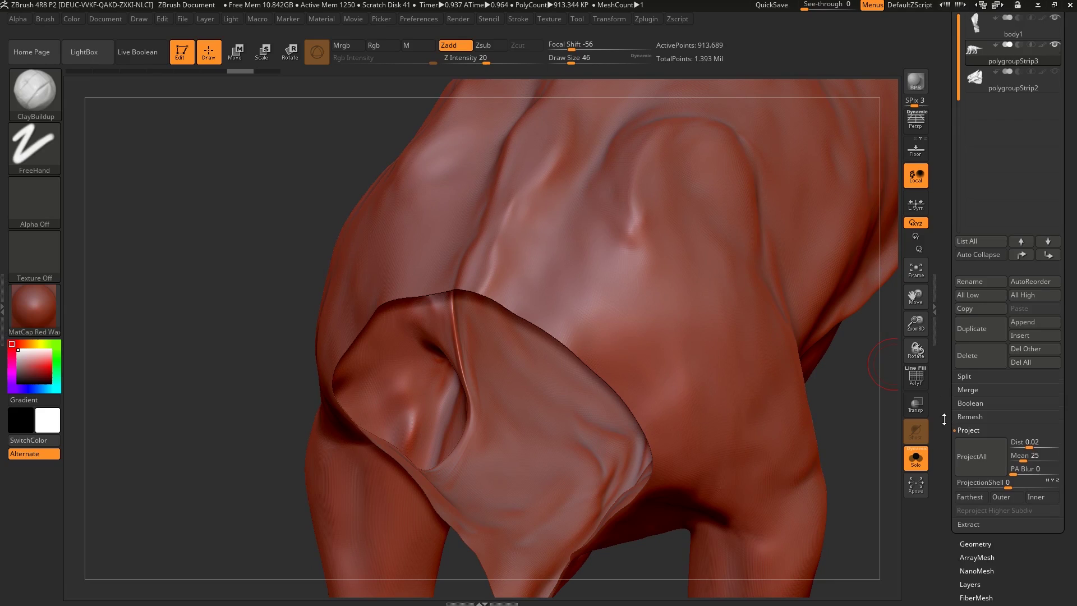
pyautogui.moveTo(944, 419); pyautogui.dragTo(948, 325)
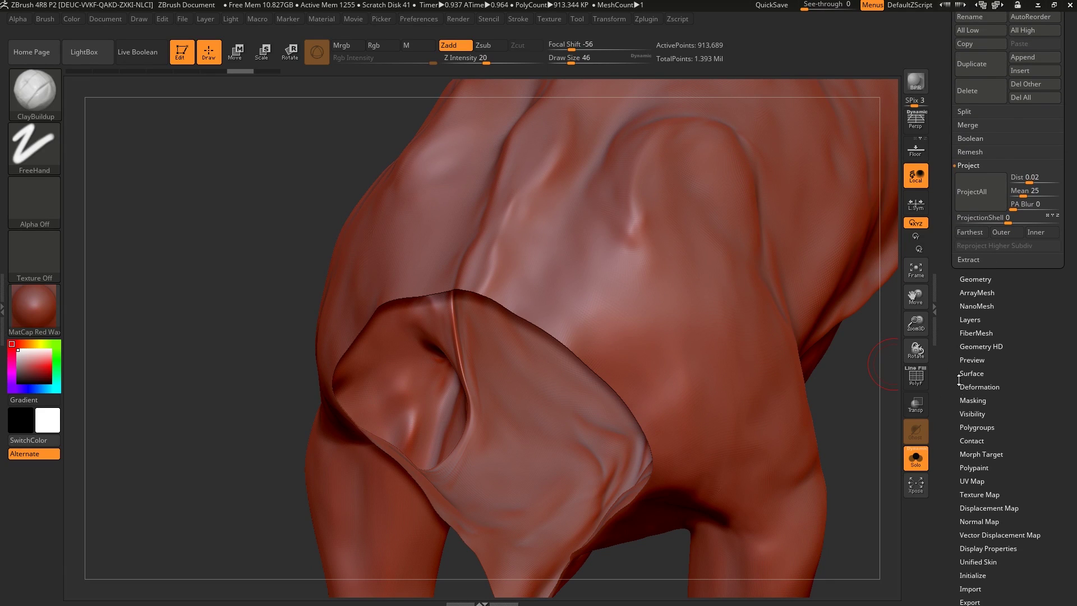
pyautogui.click(965, 454)
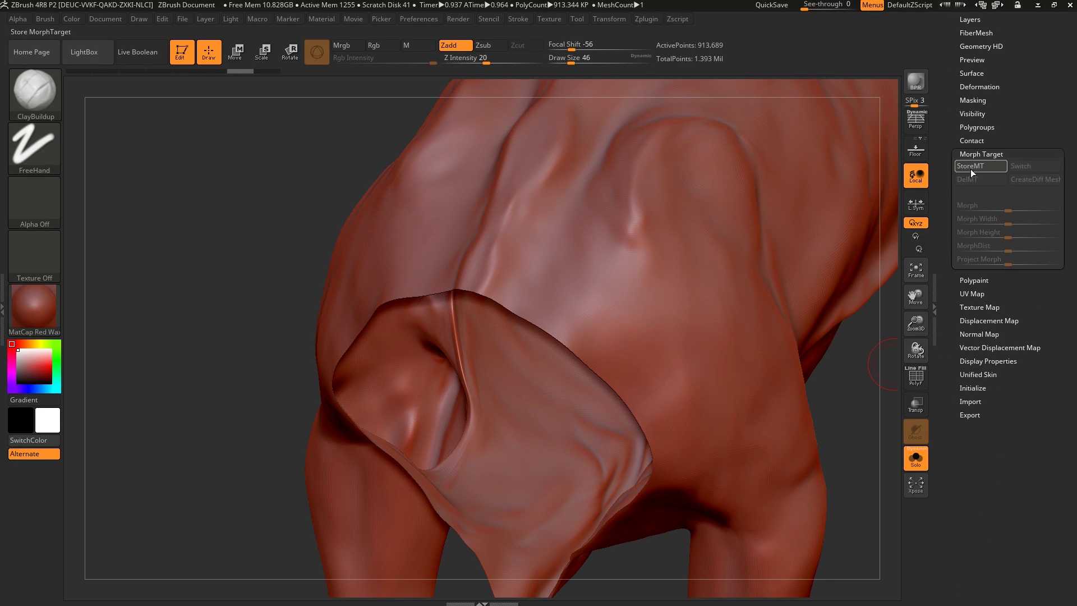
pyautogui.click(971, 167)
# - Project the sculpted detail of body1 onto the polygroupStrip3 body piece with ProjectAll
pyautogui.moveTo(946, 140); pyautogui.dragTo(946, 232)
pyautogui.click(972, 219)
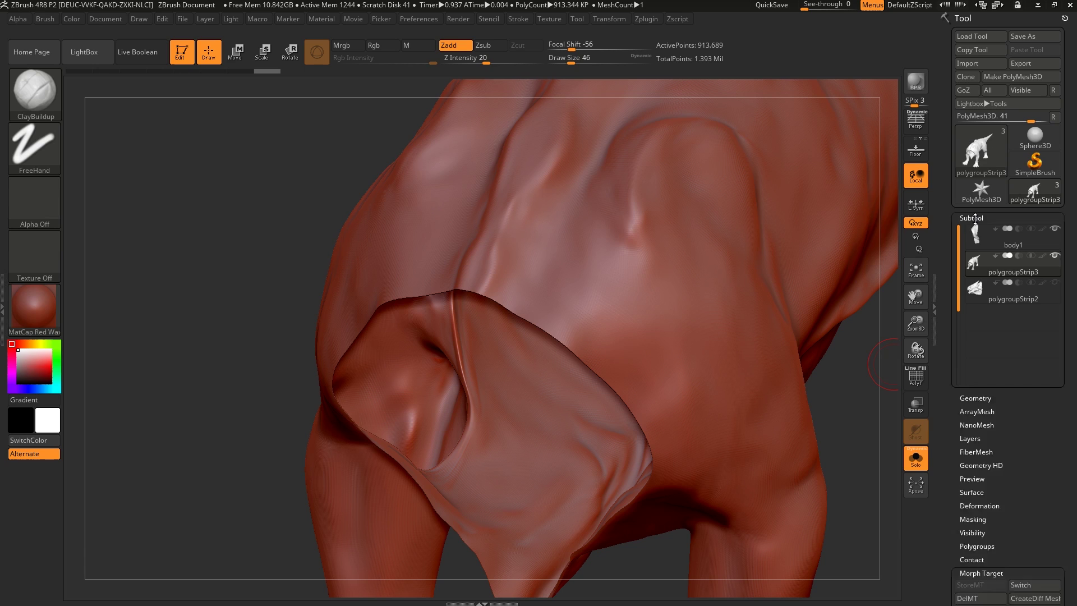
pyautogui.moveTo(945, 427); pyautogui.dragTo(947, 352)
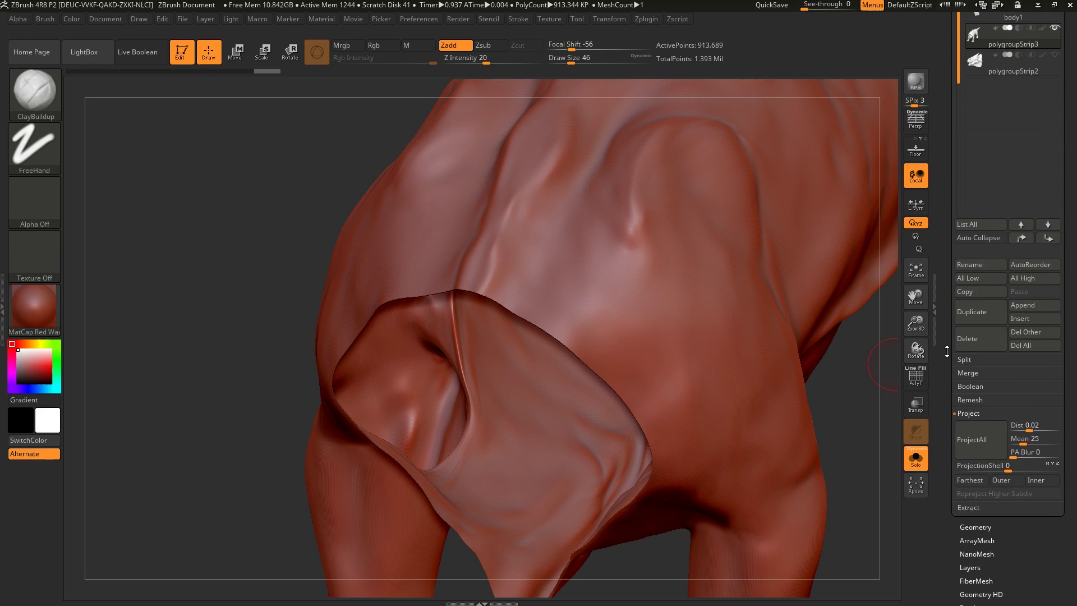
pyautogui.click(975, 439)
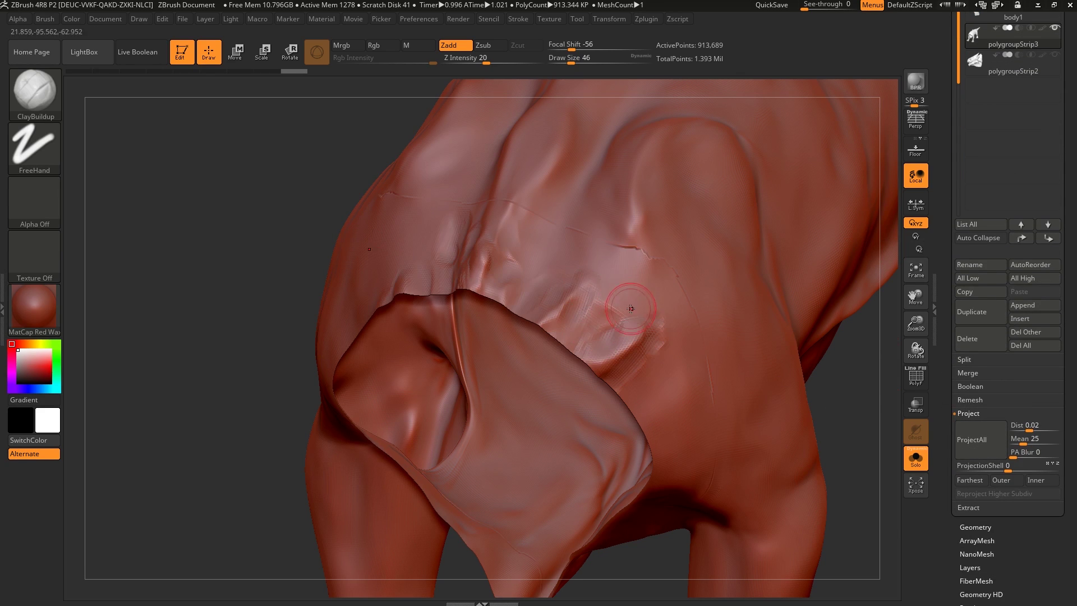
pyautogui.moveTo(624, 277); pyautogui.dragTo(654, 311, button='right')
# - Select the Morph brush and set its draw size to 97
pyautogui.press('b')
pyautogui.press('m')
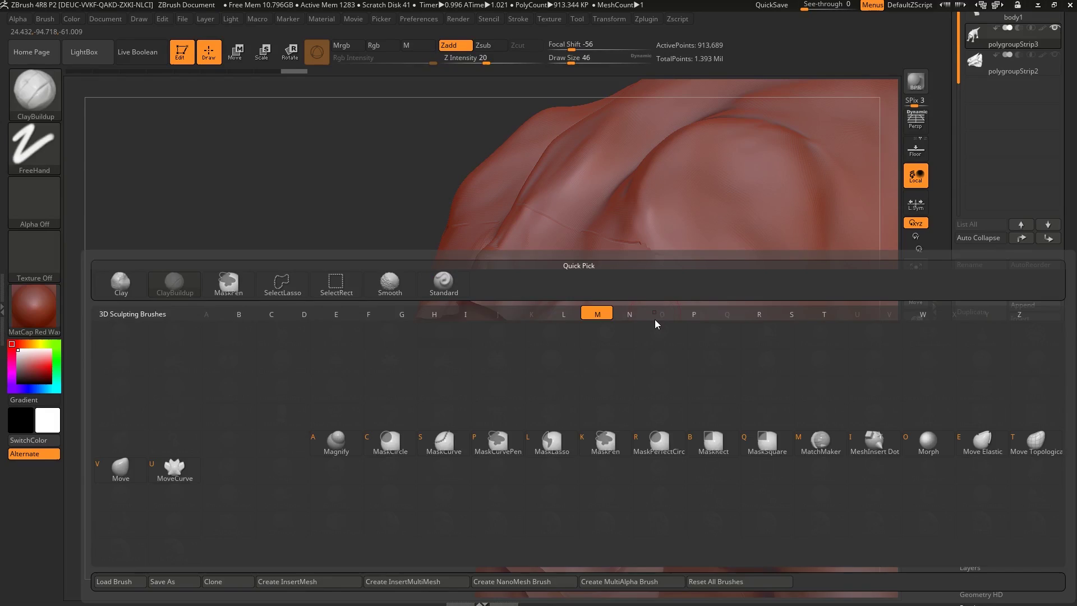
pyautogui.press('o')
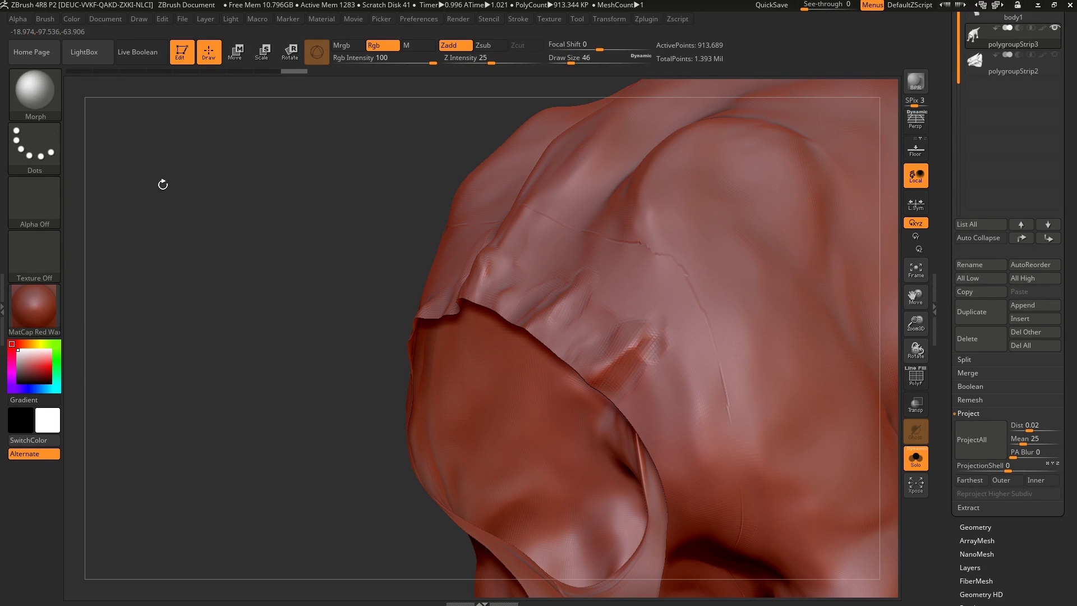
pyautogui.press('s')
pyautogui.moveTo(717, 340); pyautogui.dragTo(741, 340)
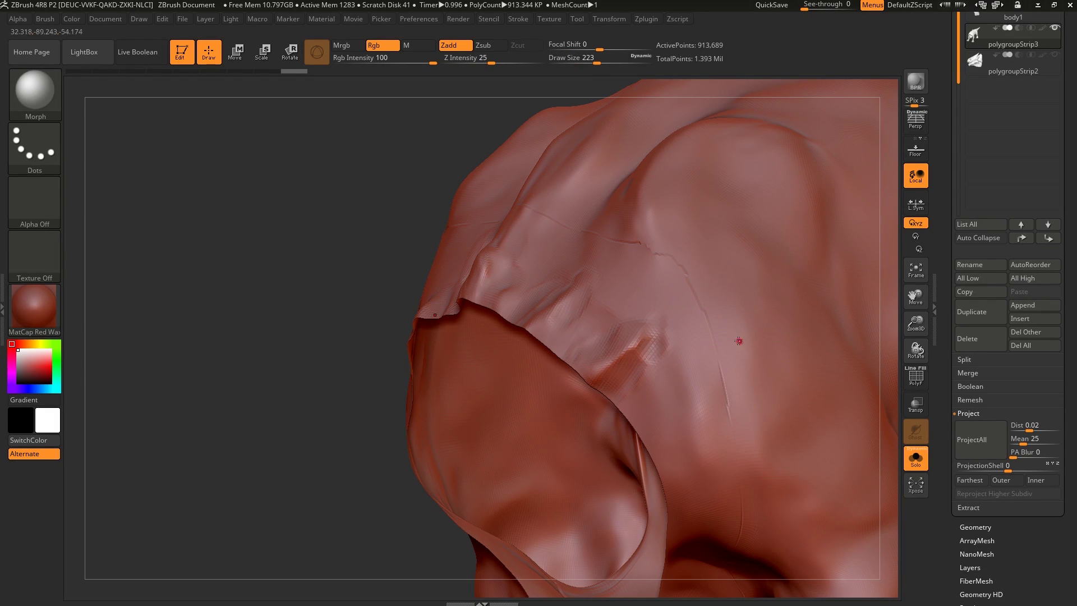
pyautogui.click(644, 62)
pyautogui.press('s')
pyautogui.moveTo(715, 304); pyautogui.dragTo(653, 308)
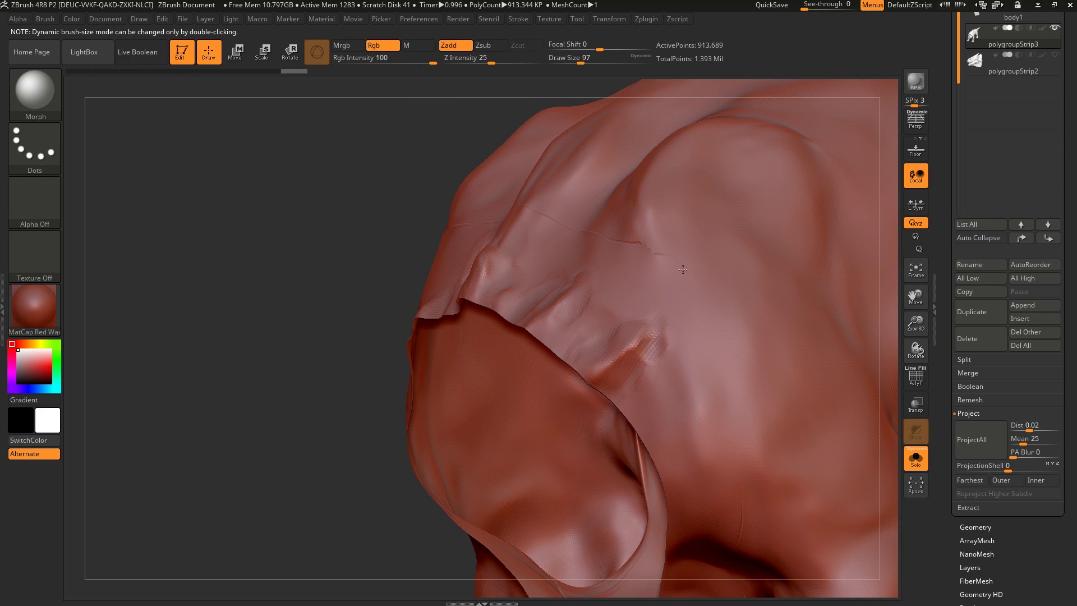
# - Brush away the projection seam lines around the shoulder and neck with the Morph brush, reducing the draw size to 51
pyautogui.moveTo(683, 270); pyautogui.dragTo(662, 256)
pyautogui.moveTo(662, 256); pyautogui.dragTo(695, 271, button='right')
pyautogui.press('s')
pyautogui.moveTo(696, 271); pyautogui.dragTo(663, 256)
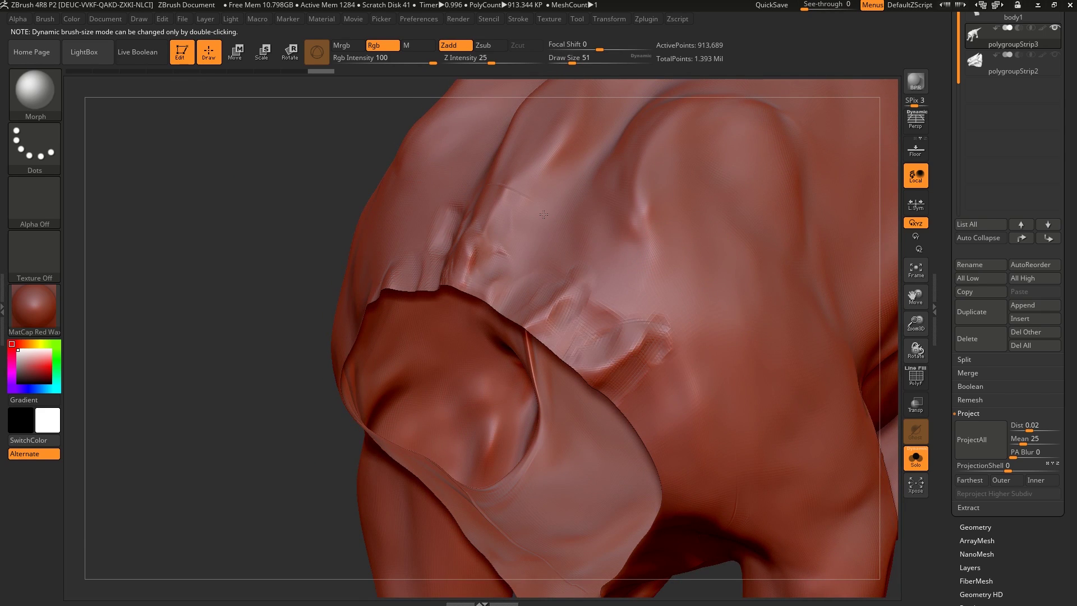
pyautogui.moveTo(544, 214); pyautogui.dragTo(456, 194)
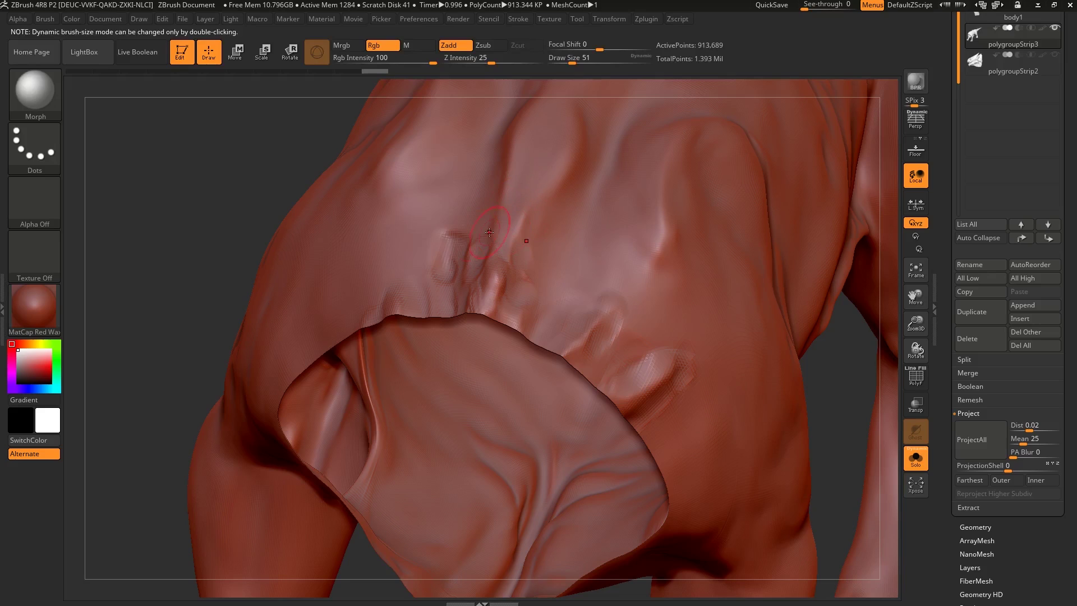
pyautogui.moveTo(667, 294); pyautogui.dragTo(684, 300)
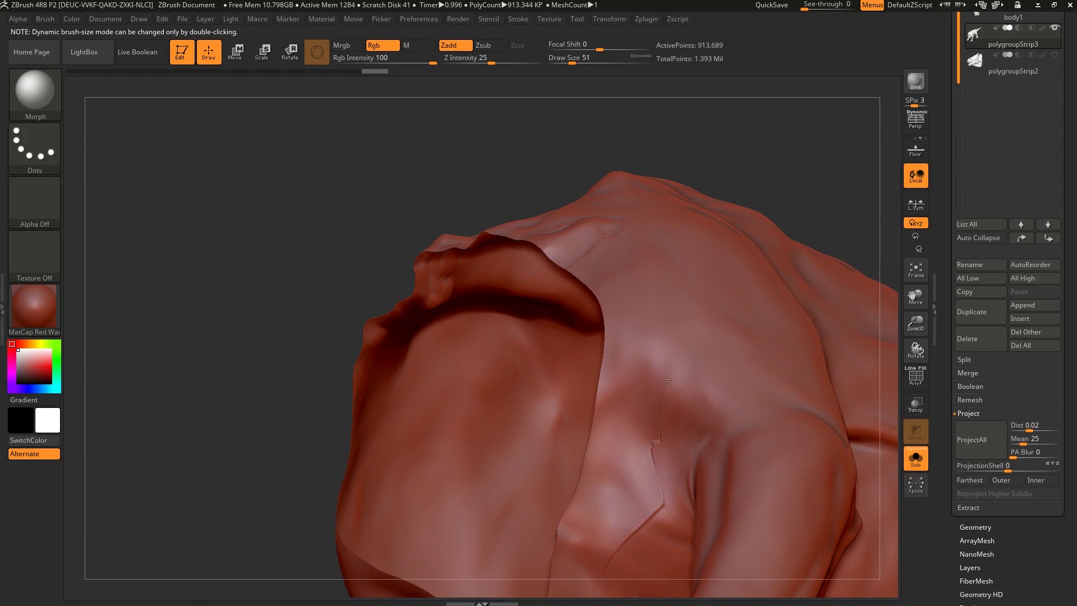
pyautogui.moveTo(666, 392); pyautogui.dragTo(701, 357, button='right')
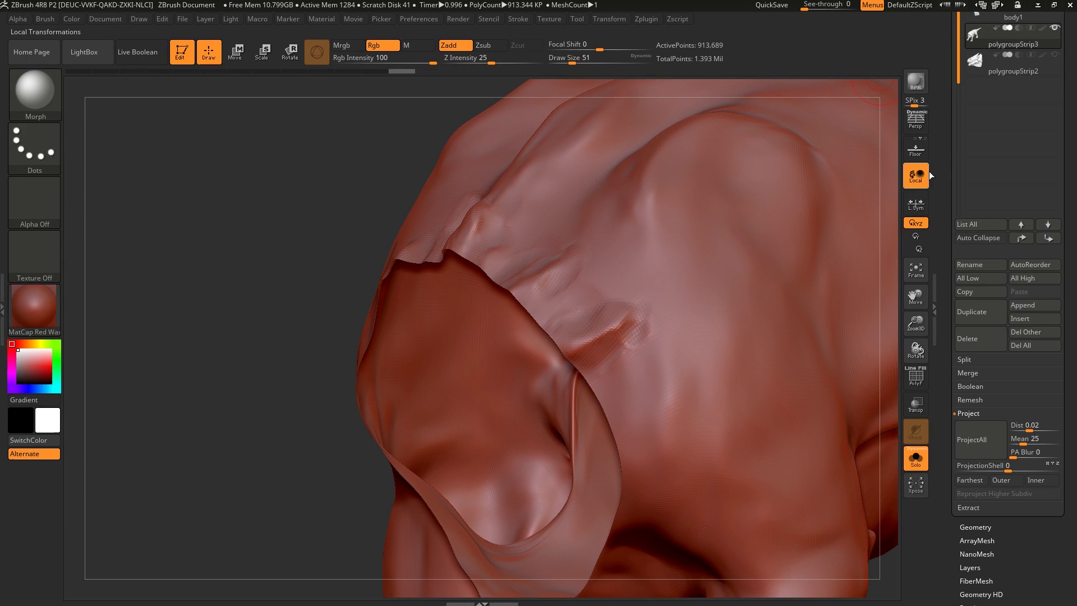
# - Show the polygroupStrip2 head piece, hide polygroupStrip3 and make polygroupStrip2 the active subtool
pyautogui.moveTo(943, 101); pyautogui.dragTo(944, 179)
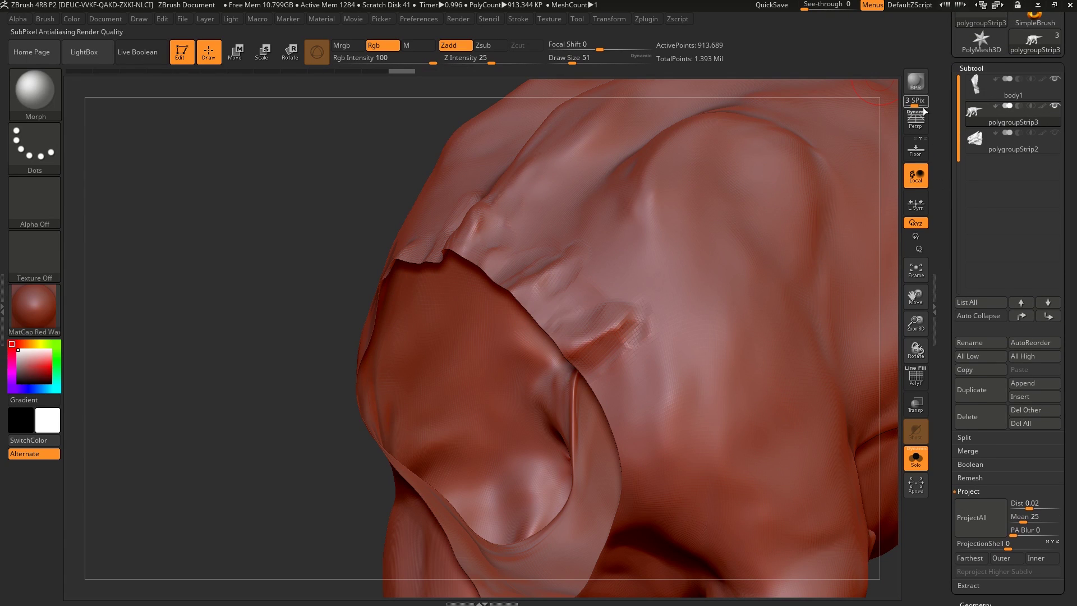
pyautogui.click(1056, 134)
pyautogui.click(1055, 107)
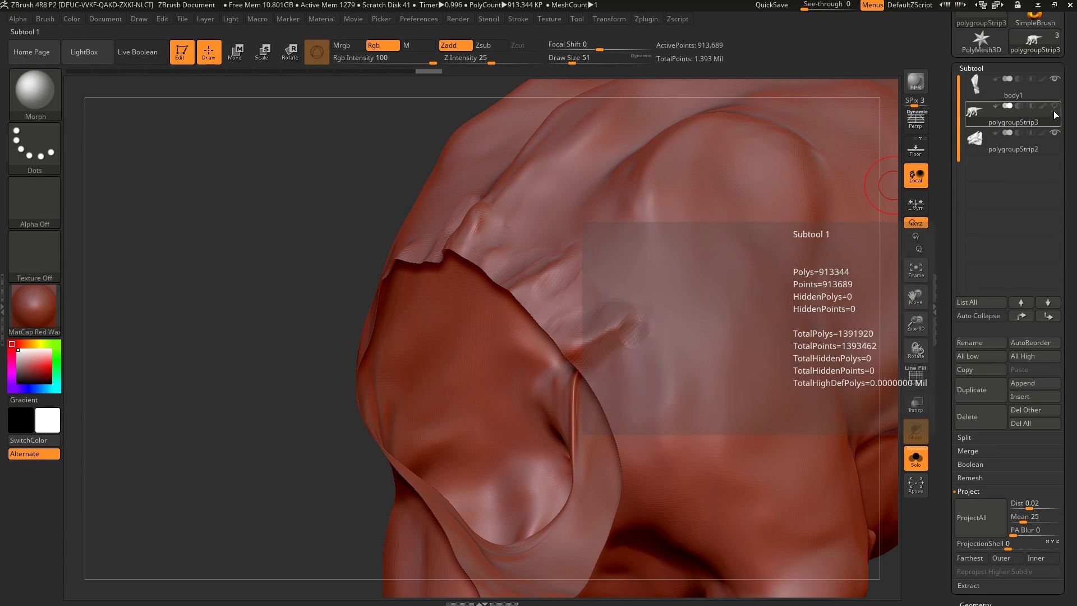
pyautogui.click(1046, 148)
pyautogui.keyDown('alt'); pyautogui.moveTo(561, 340); pyautogui.dragTo(624, 318); pyautogui.keyUp('alt')
pyautogui.click(624, 317)
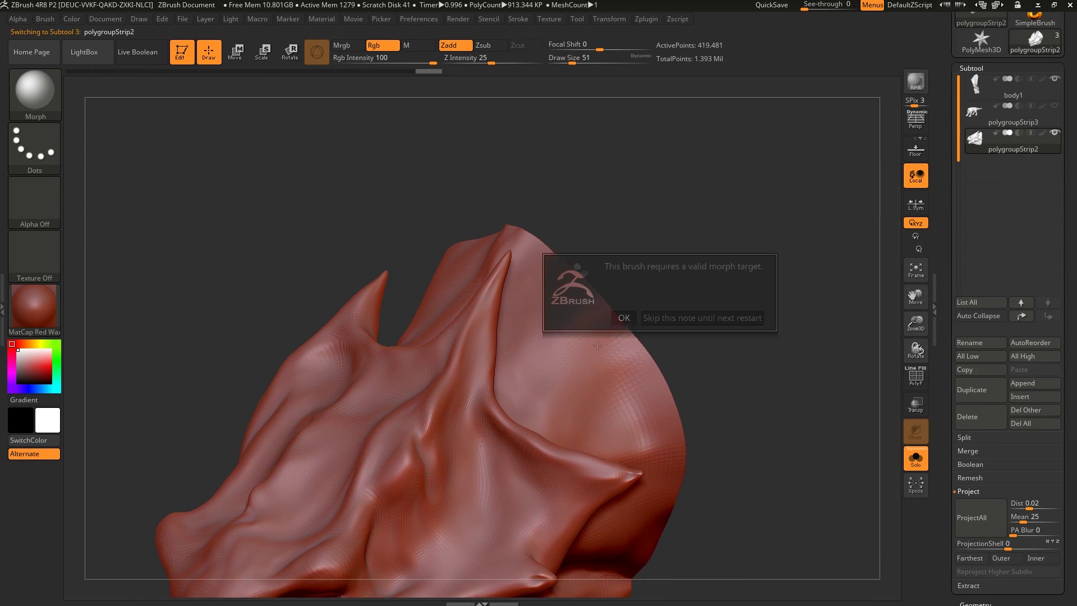
pyautogui.click(626, 318)
# - Switch to the ClayBuildup brush and store a morph target of the polygroupStrip2 head piece
pyautogui.press('b')
pyautogui.press('c')
pyautogui.press('b')
pyautogui.moveTo(719, 346)
pyautogui.mouseDown()
pyautogui.moveTo(796, 359)
pyautogui.moveTo(897, 401)
pyautogui.mouseUp()
pyautogui.scroll(-6, 956, 453)
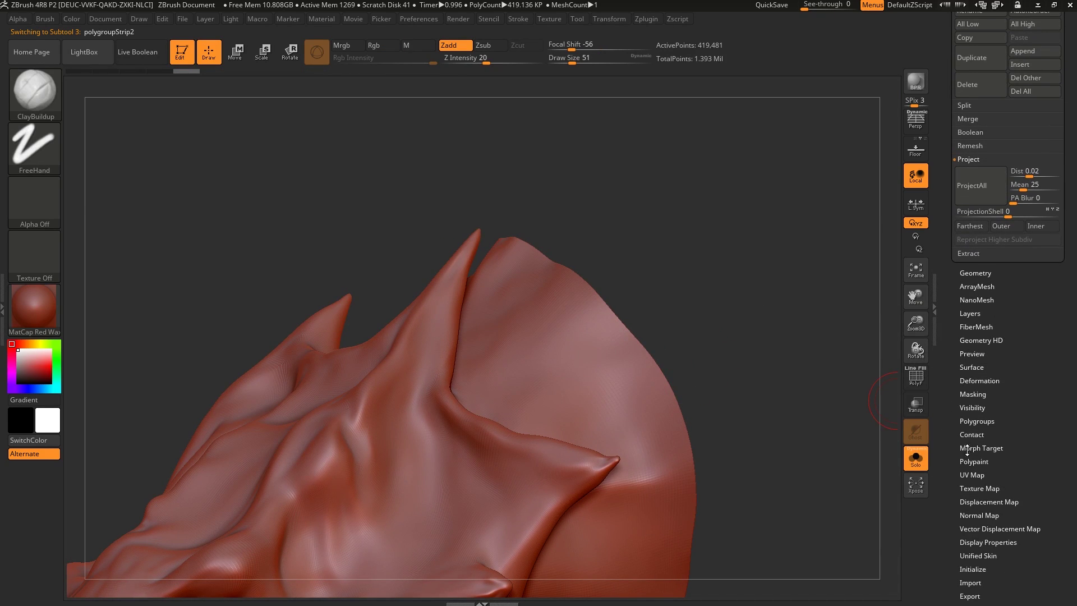
pyautogui.click(976, 447)
pyautogui.click(980, 173)
pyautogui.scroll(10, 979, 186)
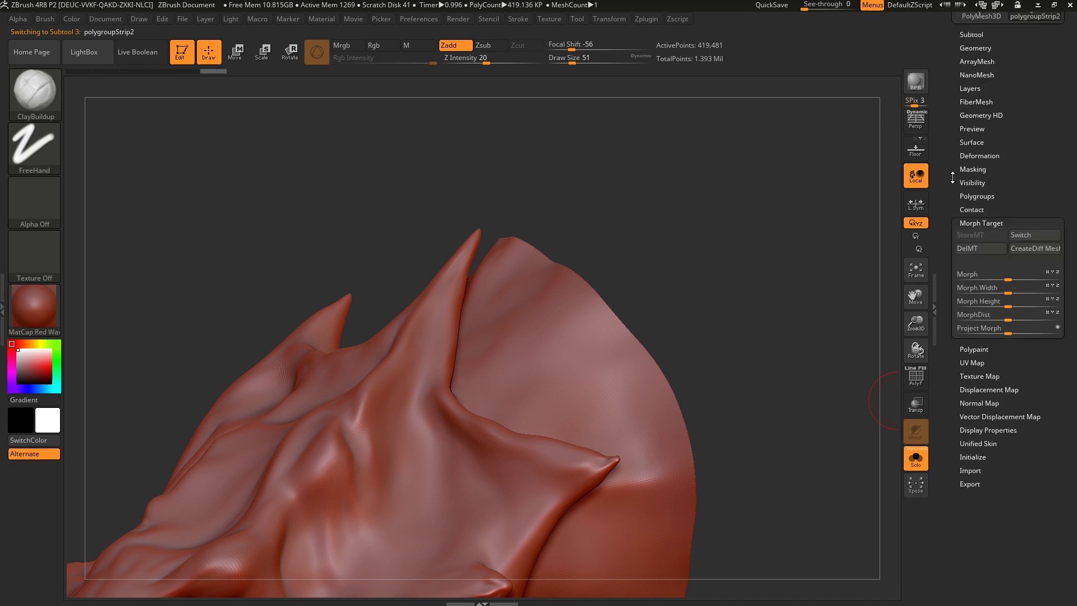
pyautogui.click(971, 195)
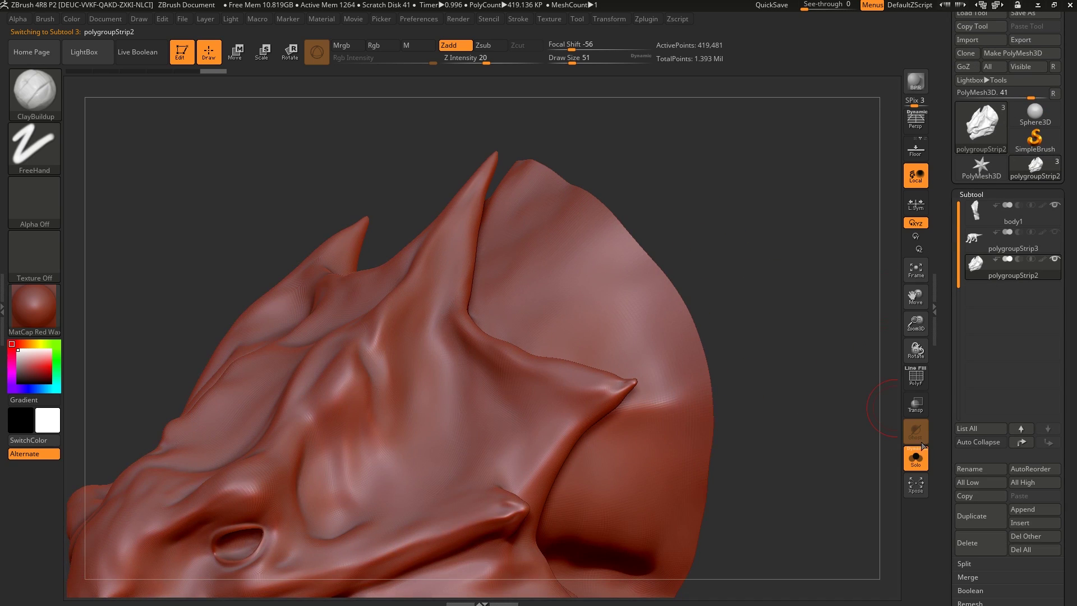
# - Project the body's detail onto the whole polygroupStrip2 head piece
pyautogui.scroll(-3, 975, 461)
pyautogui.click(957, 455)
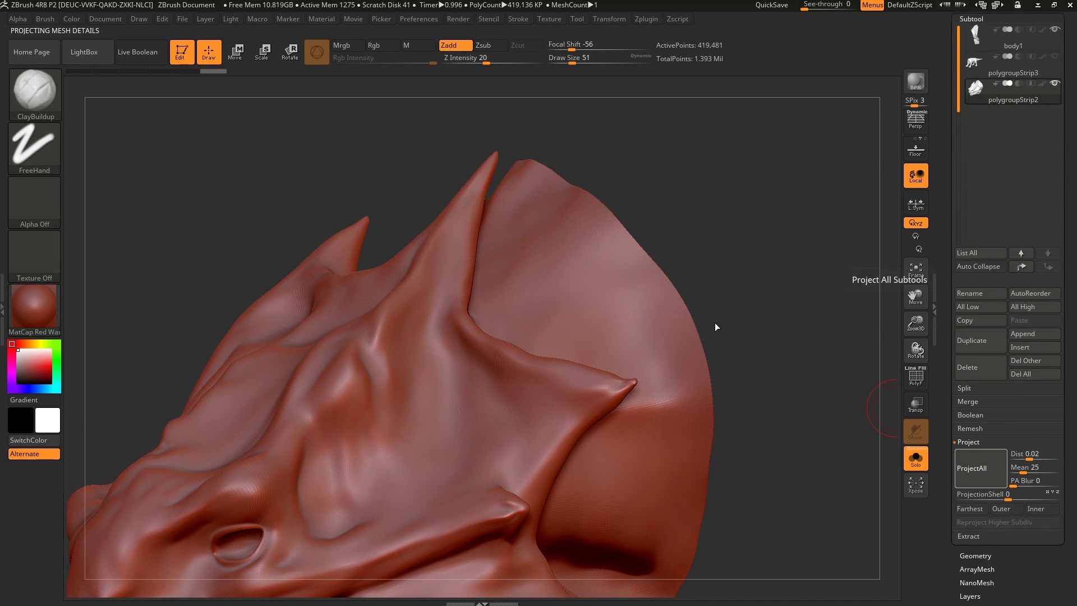
pyautogui.moveTo(709, 320); pyautogui.dragTo(575, 279)
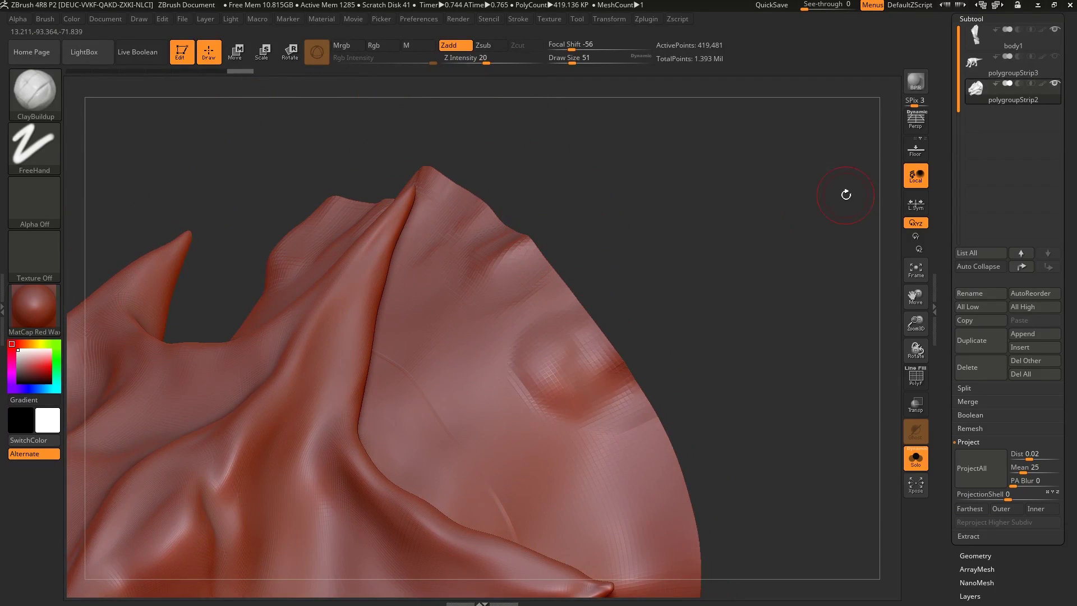
# - Hide body1, show polygroupStrip3 and leave Solo mode to examine the seam between the head and body pieces
pyautogui.scroll(2, 1026, 79)
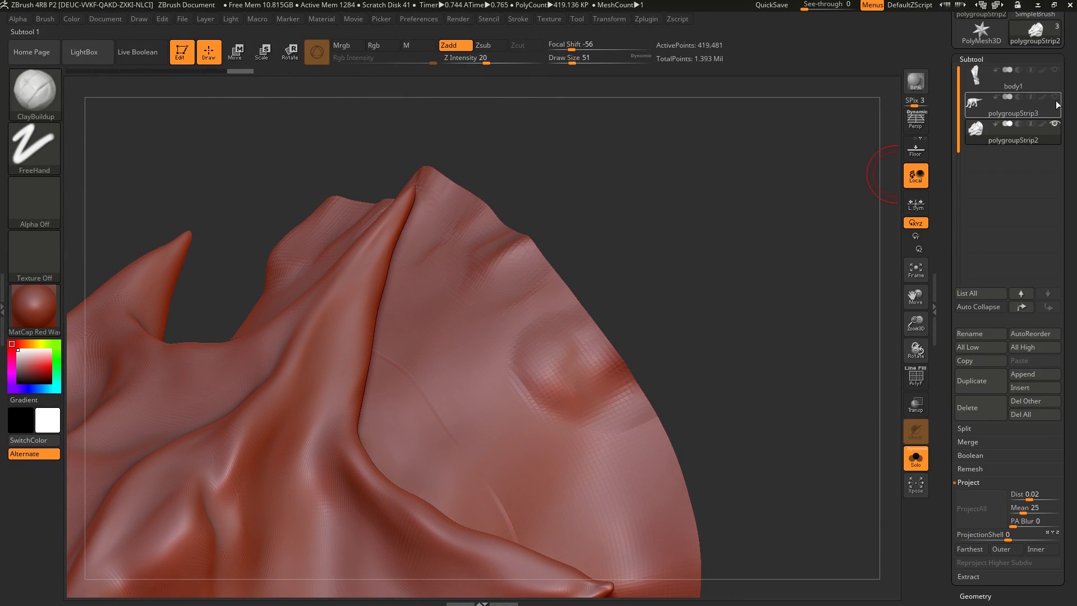
pyautogui.click(915, 457)
pyautogui.moveTo(678, 349)
pyautogui.mouseDown(button='right')
pyautogui.moveTo(645, 314)
pyautogui.moveTo(600, 326)
pyautogui.moveTo(605, 334)
pyautogui.moveTo(553, 301)
pyautogui.moveTo(533, 309)
pyautogui.moveTo(545, 347)
pyautogui.moveTo(563, 361)
pyautogui.moveTo(590, 299)
pyautogui.moveTo(605, 317)
pyautogui.moveTo(618, 294)
pyautogui.mouseUp(button='right')
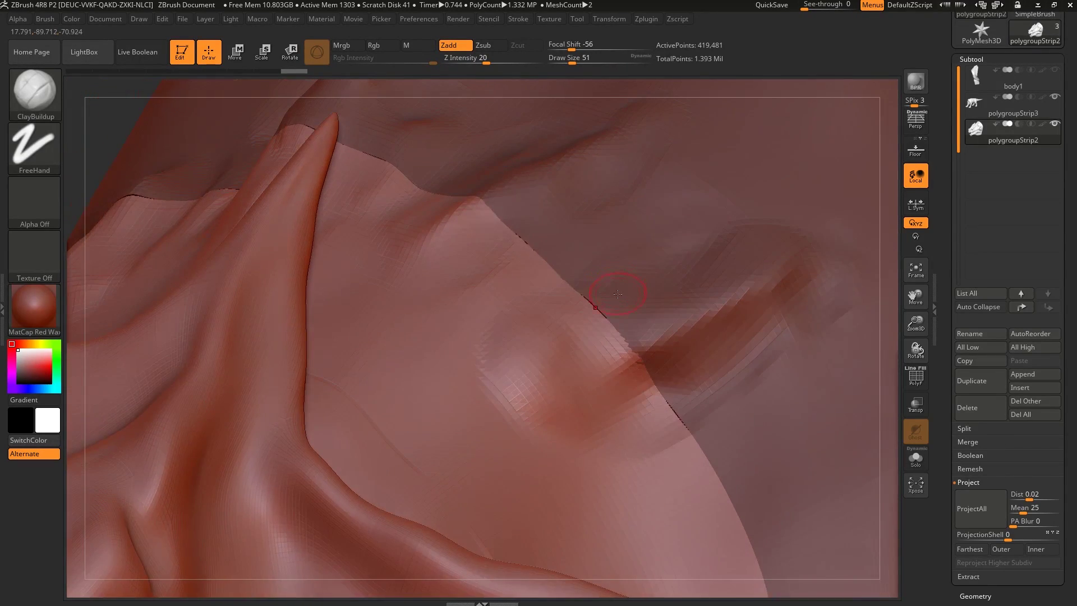
pyautogui.moveTo(609, 333); pyautogui.dragTo(661, 331, button='right')
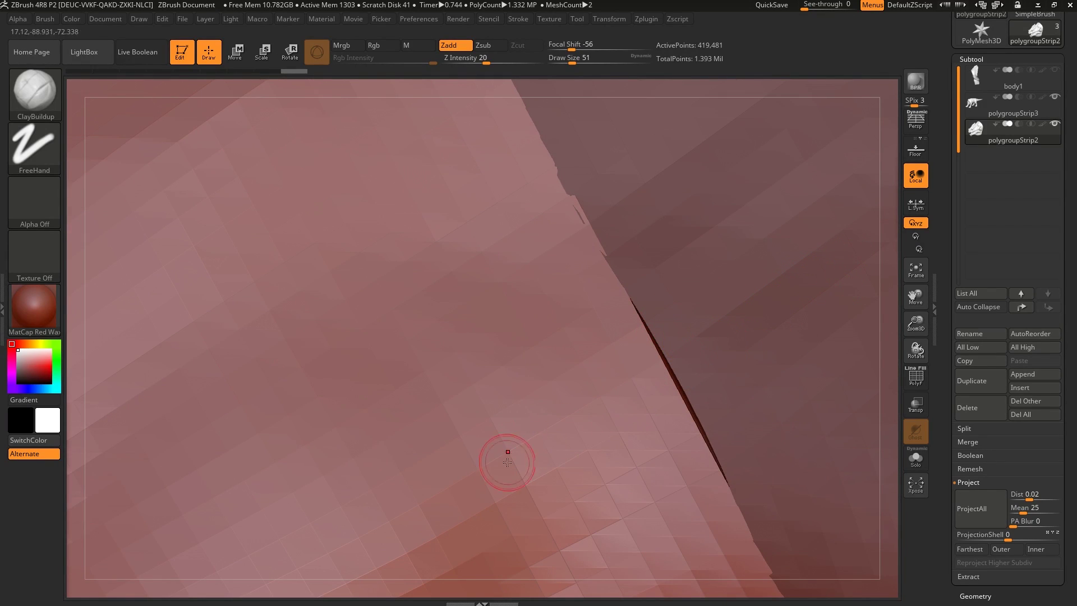
pyautogui.moveTo(686, 360)
pyautogui.mouseDown(button='right')
pyautogui.moveTo(667, 349)
pyautogui.moveTo(674, 385)
pyautogui.moveTo(550, 439)
pyautogui.mouseUp(button='right')
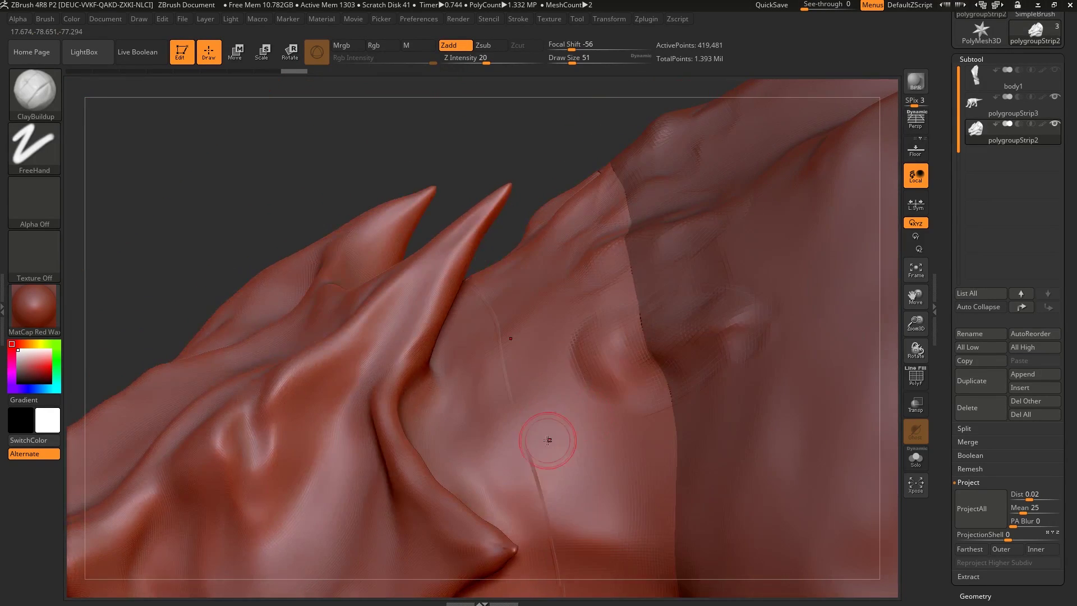
# - Brush away the projection lines on the neck behind the head spikes with the Morph brush
pyautogui.moveTo(539, 452)
pyautogui.mouseDown()
pyautogui.moveTo(532, 476)
pyautogui.moveTo(541, 451)
pyautogui.moveTo(532, 465)
pyautogui.mouseUp()
pyautogui.hotkey('ctrl', 'z')
pyautogui.press('b')
pyautogui.press('m')
pyautogui.press('o')
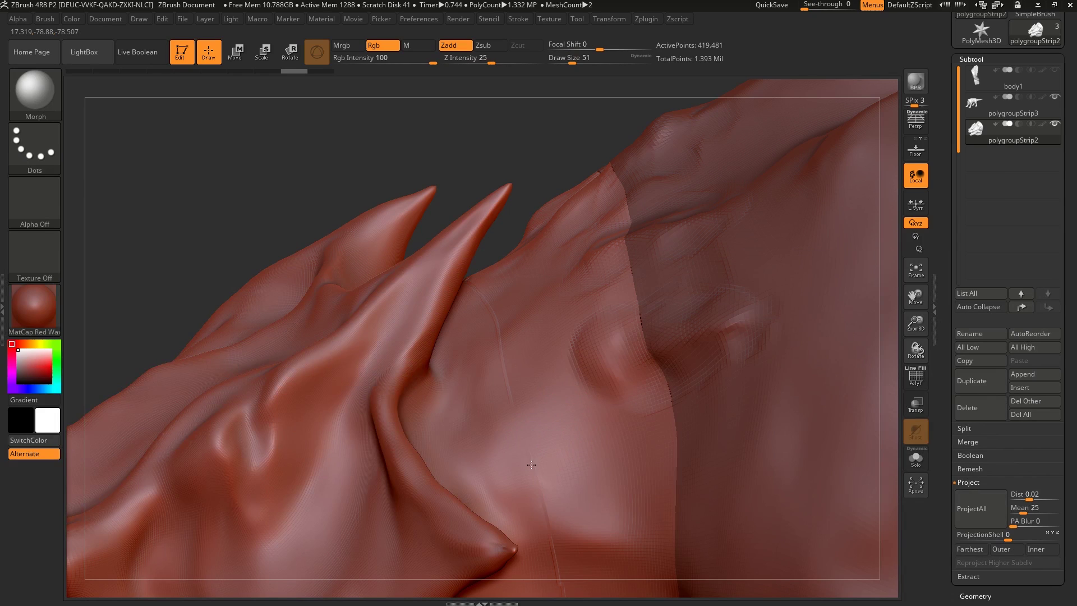
pyautogui.moveTo(505, 294); pyautogui.dragTo(564, 399, button='right')
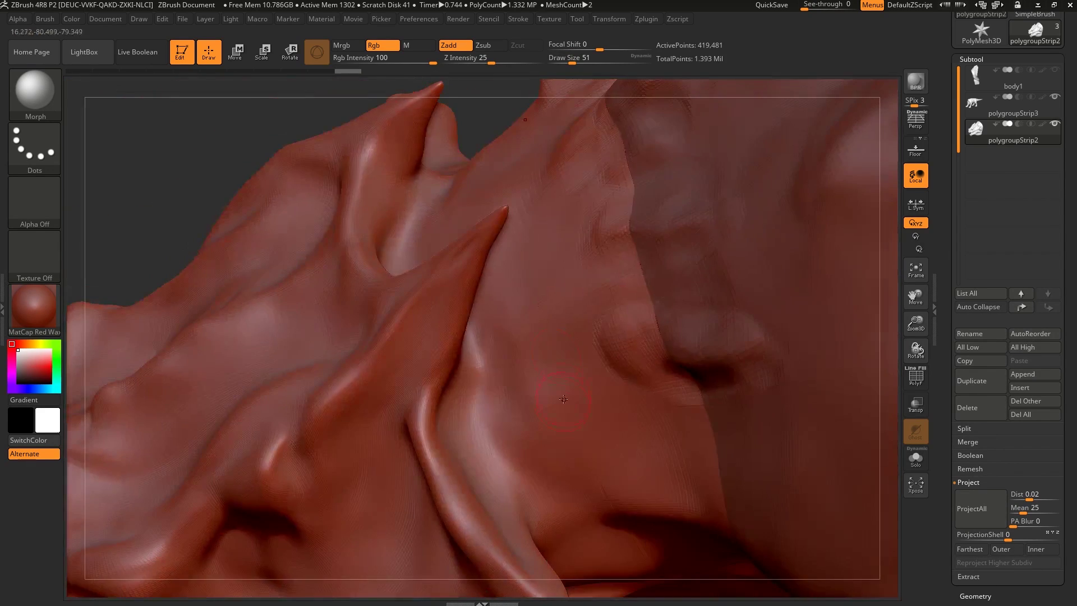
pyautogui.moveTo(535, 357); pyautogui.dragTo(581, 360, button='right')
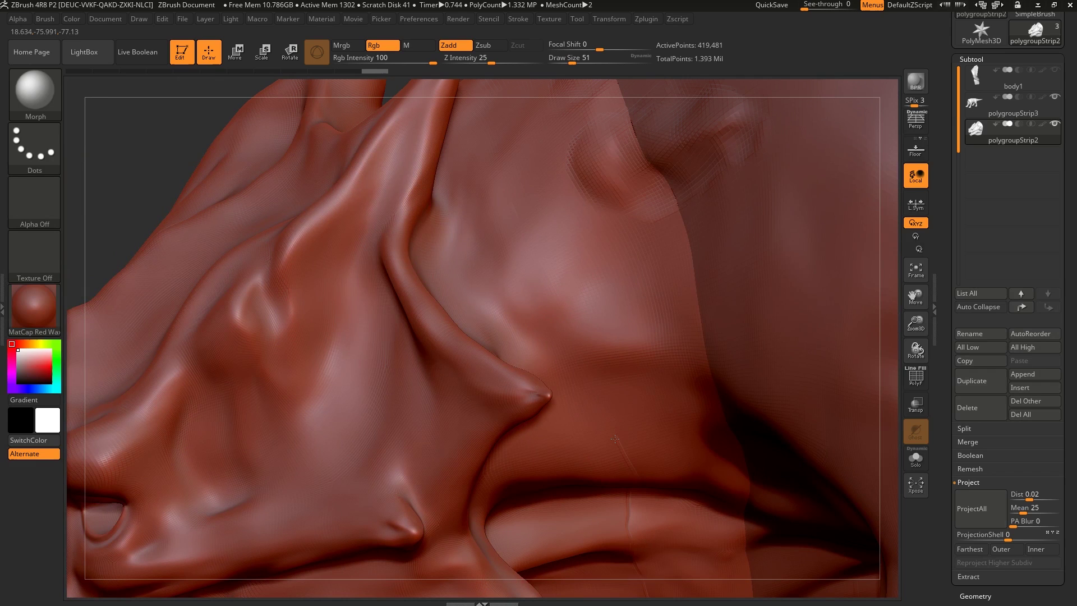
pyautogui.moveTo(633, 484); pyautogui.dragTo(622, 415, button='right')
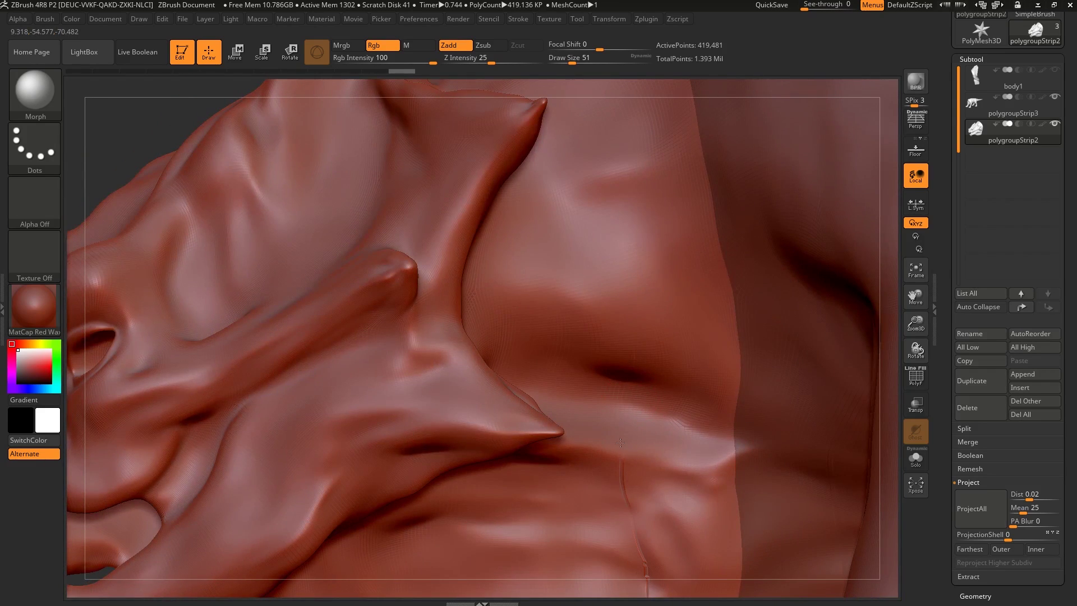
pyautogui.moveTo(627, 338); pyautogui.dragTo(607, 396, button='right')
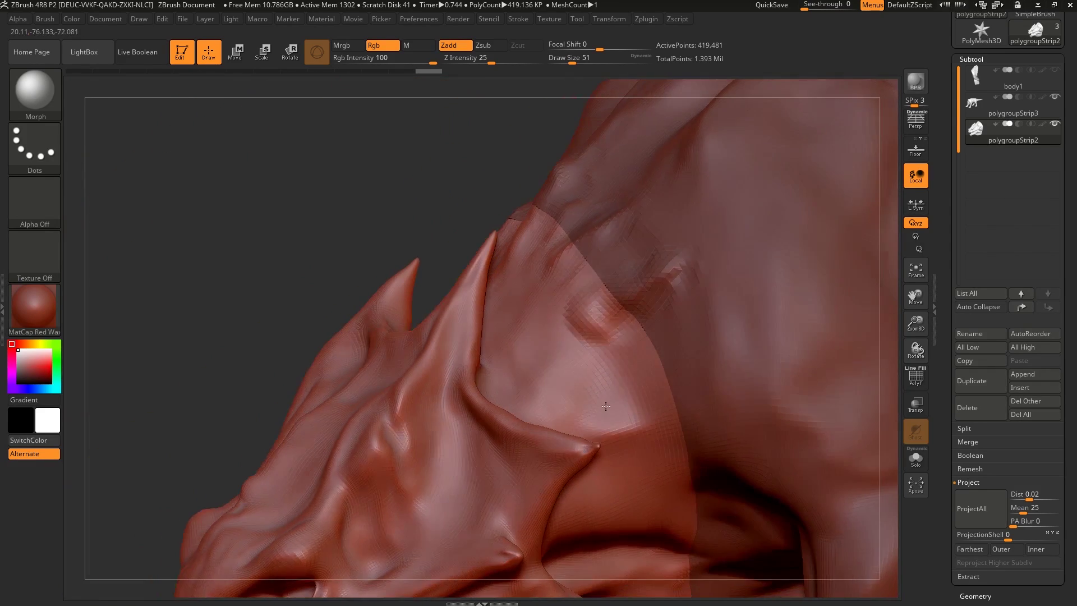
# - Undo the Morph brush strokes and the projection on the head piece
pyautogui.press('ctrl')
pyautogui.hotkey('ctrl', 'z')
pyautogui.hotkey('ctrl', 'z')
pyautogui.hotkey('ctrl', 'z')
pyautogui.hotkey('ctrl', 'z')
pyautogui.hotkey('ctrl', 'z')
pyautogui.hotkey('ctrl', 'z')
pyautogui.hotkey('ctrl', 'z')
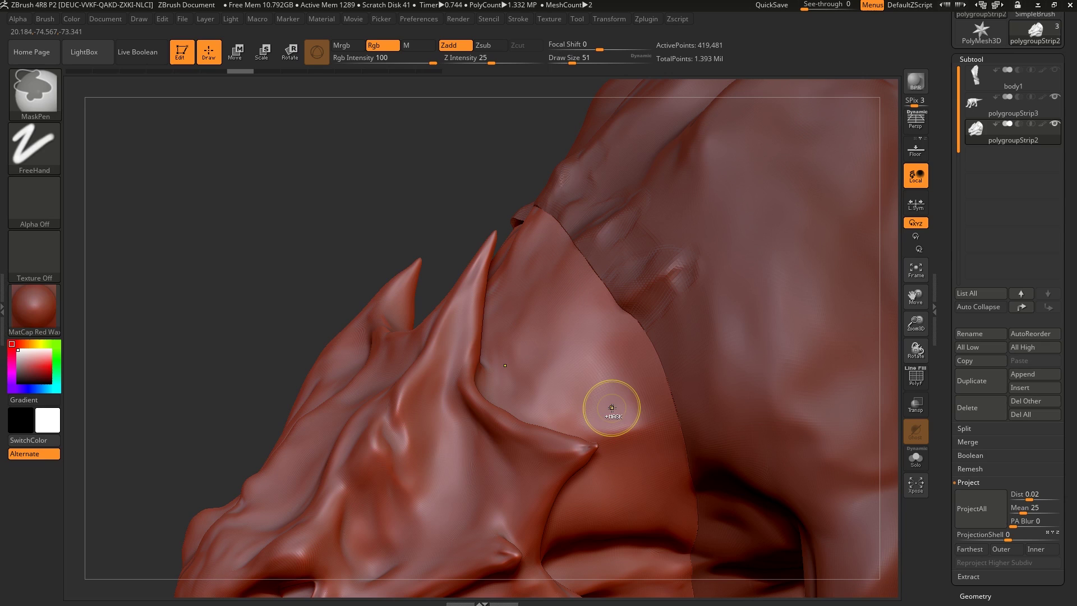
# - Isolate the head piece and paint a mask along its rear neck rim at draw size 80, erasing the stray spot
pyautogui.moveTo(614, 393); pyautogui.dragTo(605, 357)
pyautogui.click(916, 457)
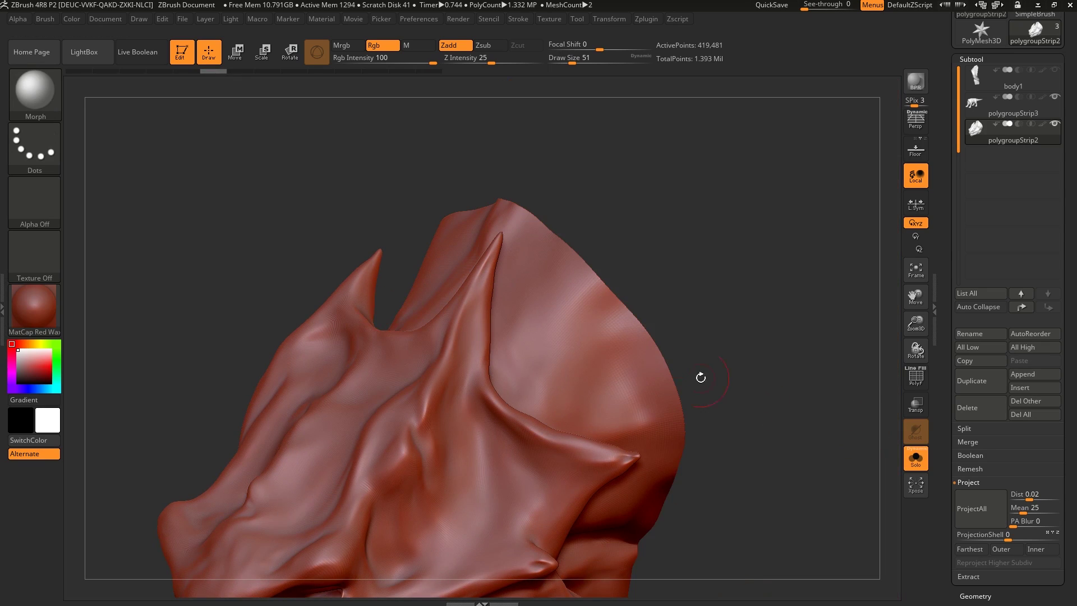
pyautogui.moveTo(636, 369)
pyautogui.keyDown('ctrl'); pyautogui.mouseDown()
pyautogui.moveTo(588, 306)
pyautogui.moveTo(542, 278)
pyautogui.moveTo(554, 273)
pyautogui.mouseUp(); pyautogui.keyUp('ctrl')
pyautogui.moveTo(699, 359); pyautogui.dragTo(642, 363)
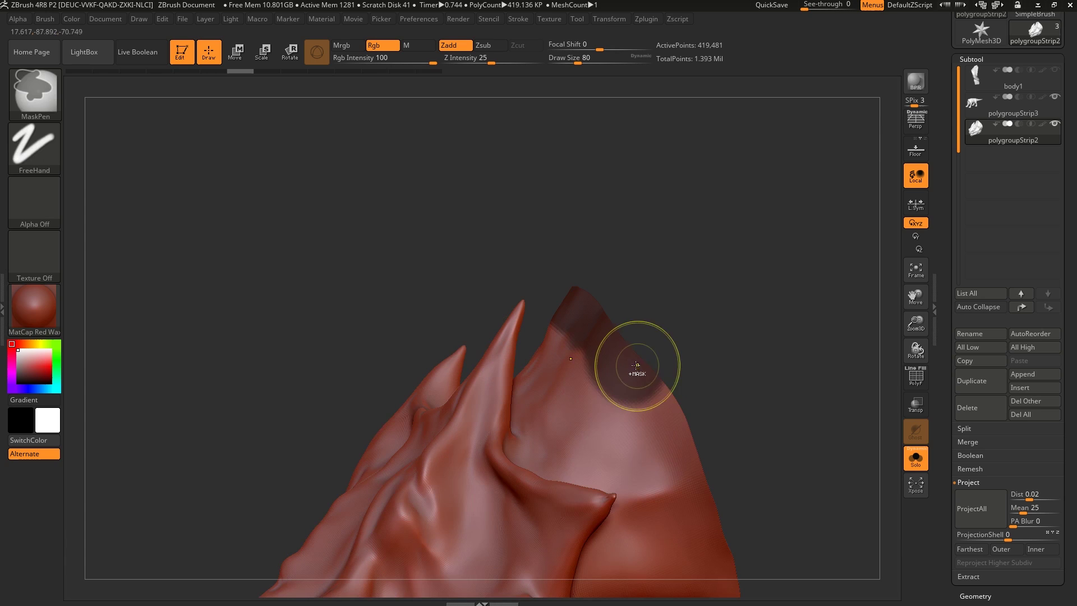
pyautogui.keyDown('ctrl'); pyautogui.click(638, 366); pyautogui.keyUp('ctrl')
pyautogui.moveTo(599, 404); pyautogui.dragTo(568, 432, button='right')
pyautogui.keyDown('ctrl'); pyautogui.click(567, 432); pyautogui.keyUp('ctrl')
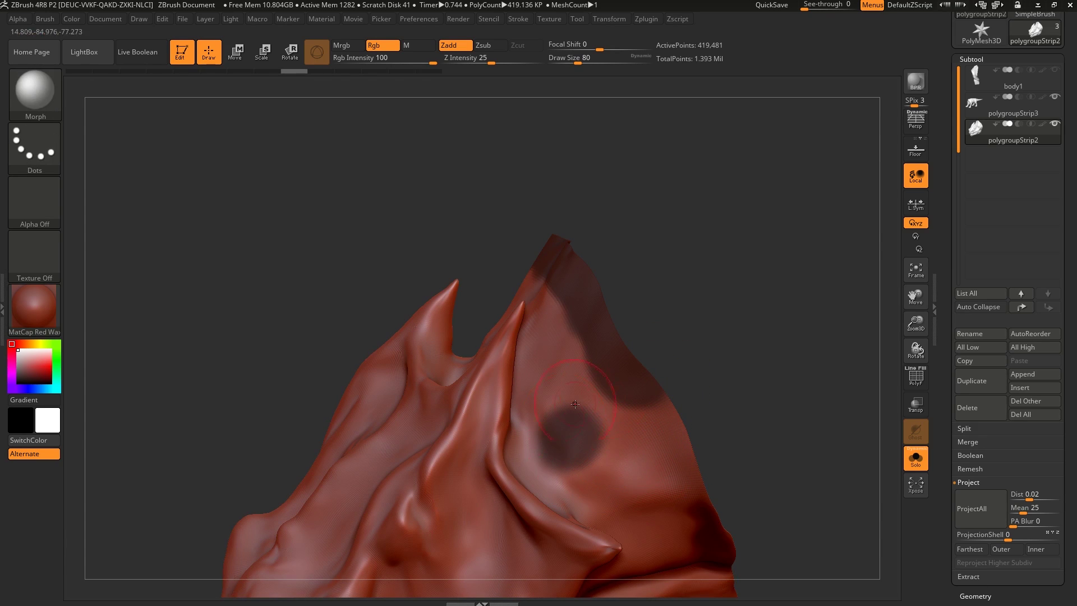
pyautogui.keyDown('ctrl'); pyautogui.keyDown('alt'); pyautogui.moveTo(609, 475); pyautogui.dragTo(578, 446); pyautogui.keyUp('alt'); pyautogui.keyUp('ctrl')
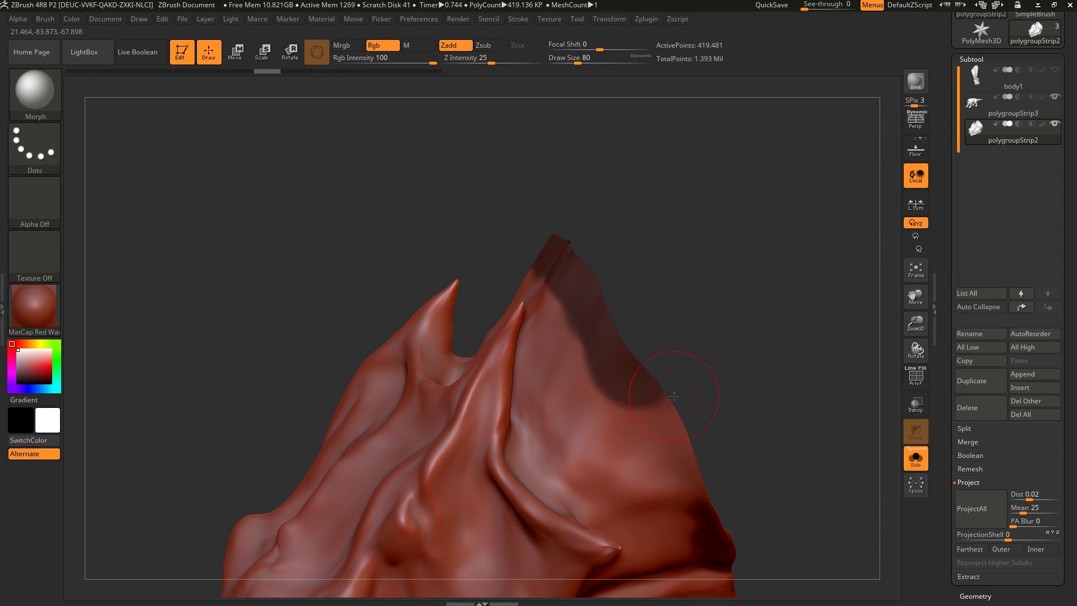
# - Invert the mask and project only body1's detail onto the exposed neck rim, with polygroupStrip3 hidden
pyautogui.keyDown('ctrl'); pyautogui.click(683, 368); pyautogui.keyUp('ctrl')
pyautogui.moveTo(623, 362); pyautogui.dragTo(700, 392, button='right')
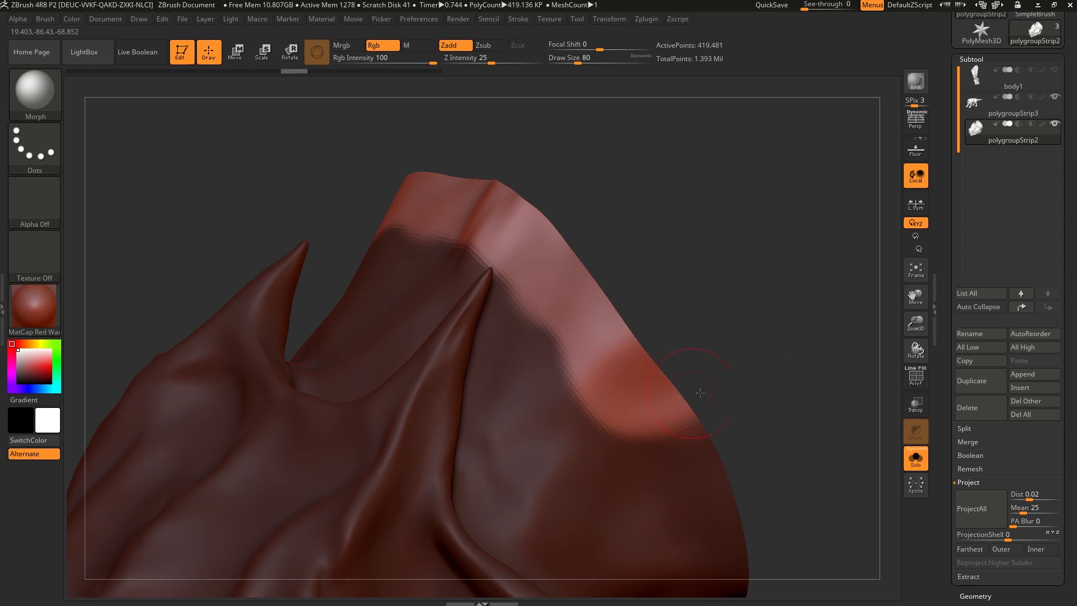
pyautogui.scroll(-1, 939, 246)
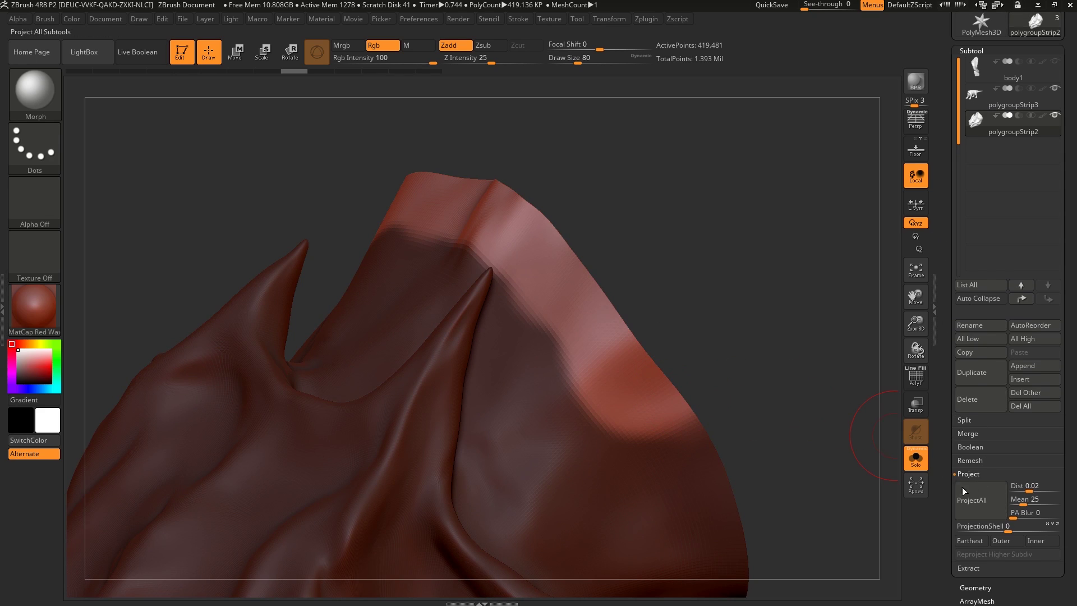
pyautogui.click(1053, 61)
pyautogui.click(1055, 88)
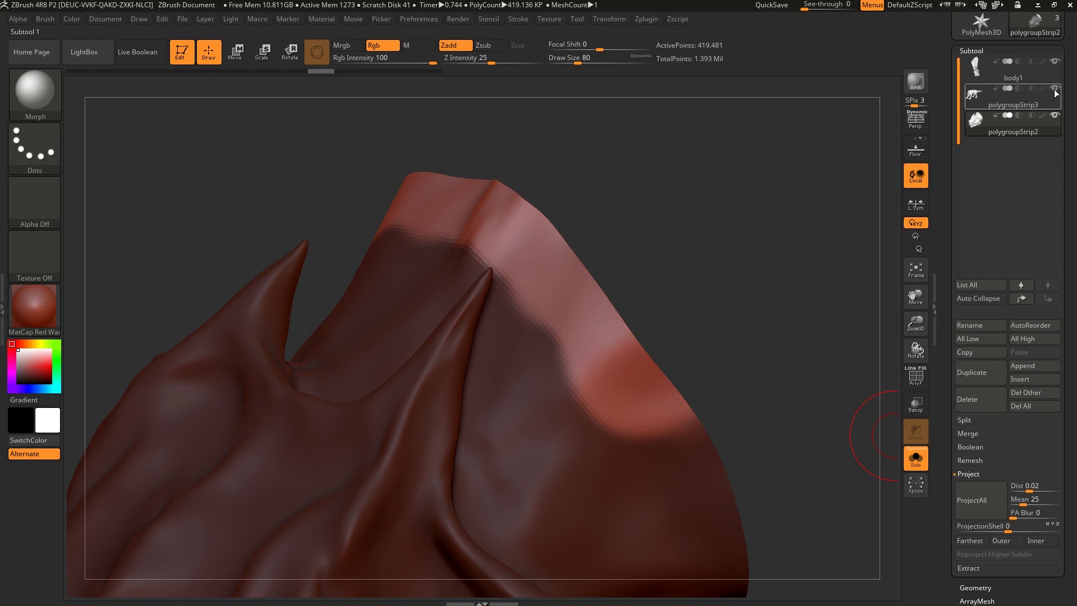
pyautogui.click(979, 513)
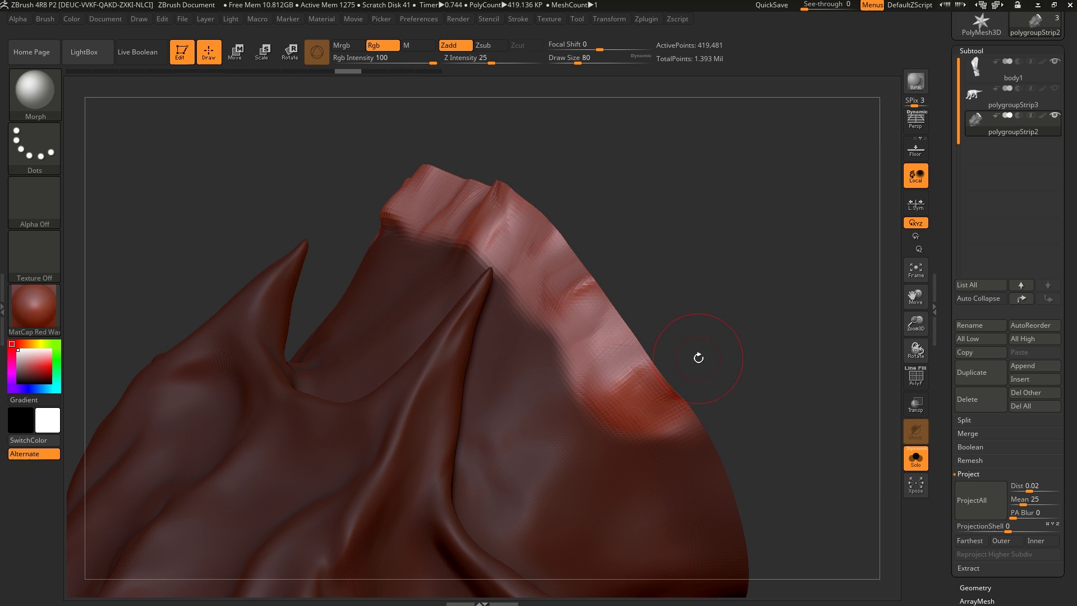
# - Leave Solo mode, clear the mask, hide body1 and show polygroupStrip3 beside the head piece
pyautogui.moveTo(697, 356); pyautogui.dragTo(666, 452, button='right')
pyautogui.moveTo(564, 299); pyautogui.dragTo(758, 368, button='right')
pyautogui.click(1016, 78)
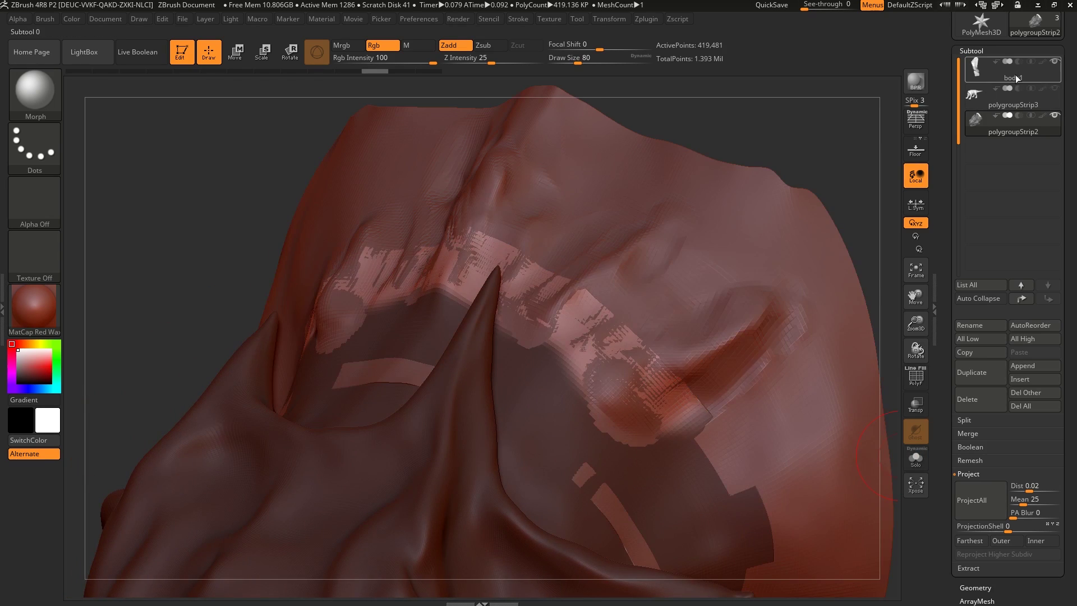
pyautogui.click(1055, 62)
pyautogui.click(1055, 90)
pyautogui.moveTo(796, 232)
pyautogui.mouseDown(button='right')
pyautogui.moveTo(527, 264)
pyautogui.moveTo(628, 348)
pyautogui.moveTo(654, 361)
pyautogui.moveTo(665, 350)
pyautogui.moveTo(641, 374)
pyautogui.moveTo(680, 452)
pyautogui.mouseUp(button='right')
# - Select the Move brush, turn off its dynamic brush size and set the draw size to 149
pyautogui.press('b')
pyautogui.press('m')
pyautogui.press('v')
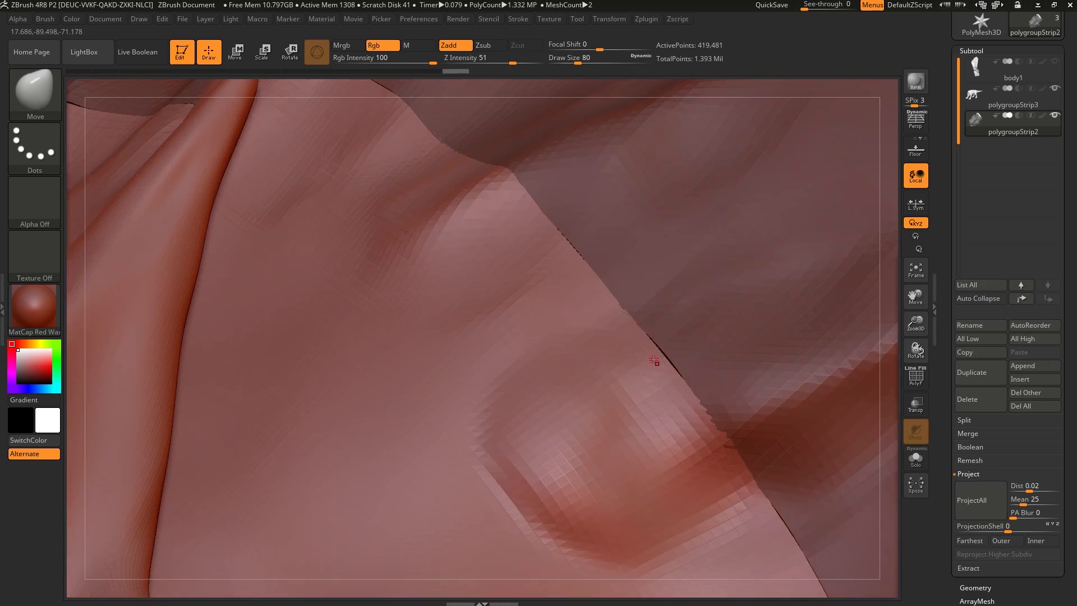
pyautogui.press('s')
pyautogui.moveTo(654, 365); pyautogui.dragTo(668, 365)
pyautogui.click(641, 60)
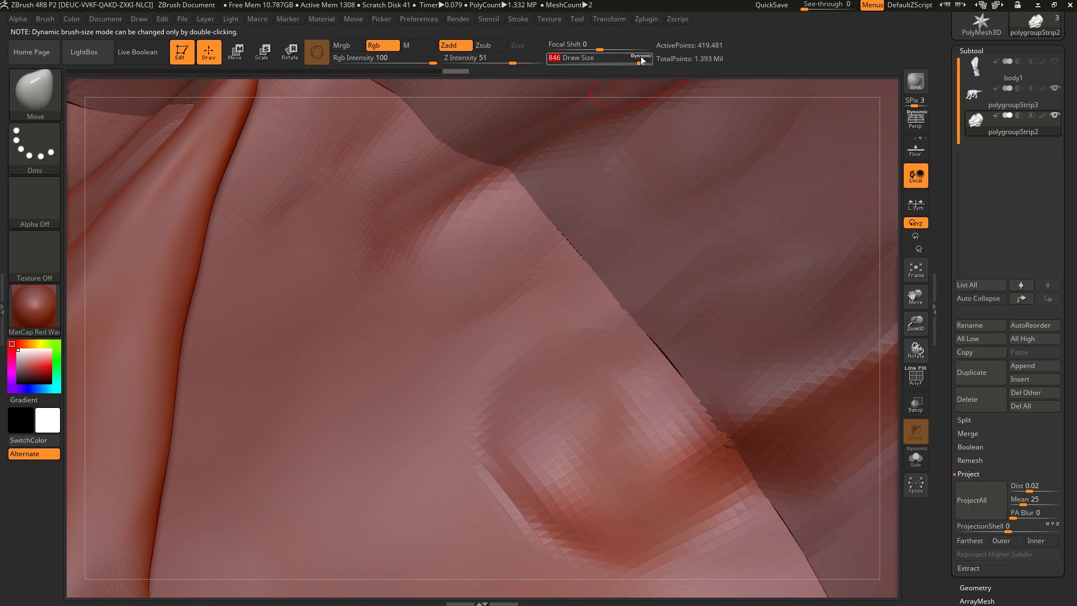
pyautogui.press('s')
pyautogui.moveTo(685, 330); pyautogui.dragTo(643, 333)
pyautogui.moveTo(643, 334)
pyautogui.mouseDown(button='right')
pyautogui.moveTo(630, 342)
pyautogui.moveTo(664, 391)
pyautogui.moveTo(703, 319)
pyautogui.moveTo(704, 340)
pyautogui.mouseUp(button='right')
# - Nudge the neck seam edges together with the Move brush at draw size 163, alternating between polygroupStrip3 and polygroupStrip2
pyautogui.keyDown('alt'); pyautogui.click(743, 328); pyautogui.keyUp('alt')
pyautogui.press('s')
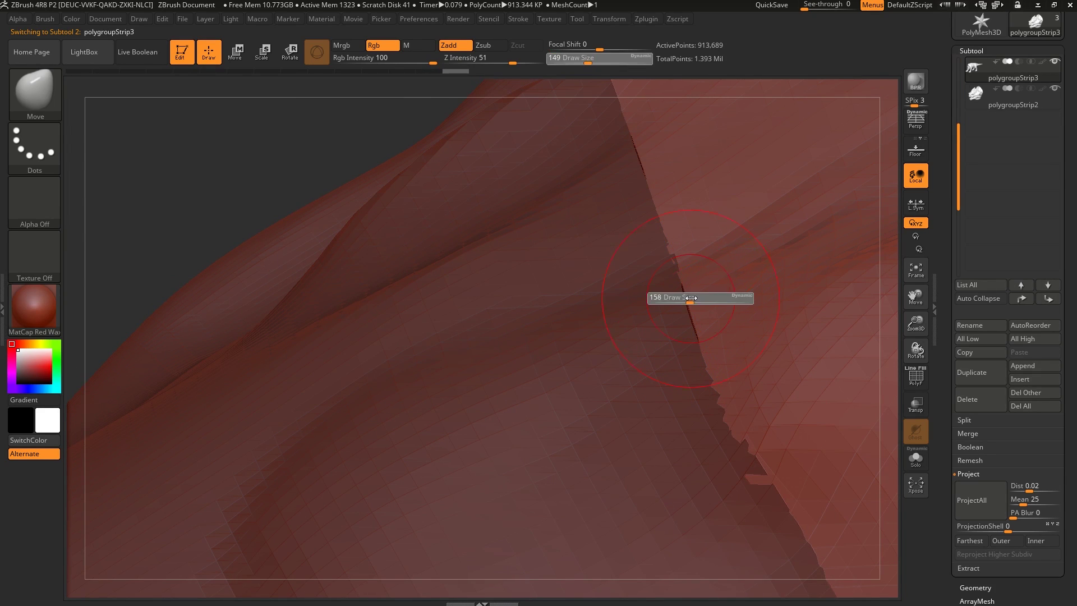
pyautogui.click(686, 295)
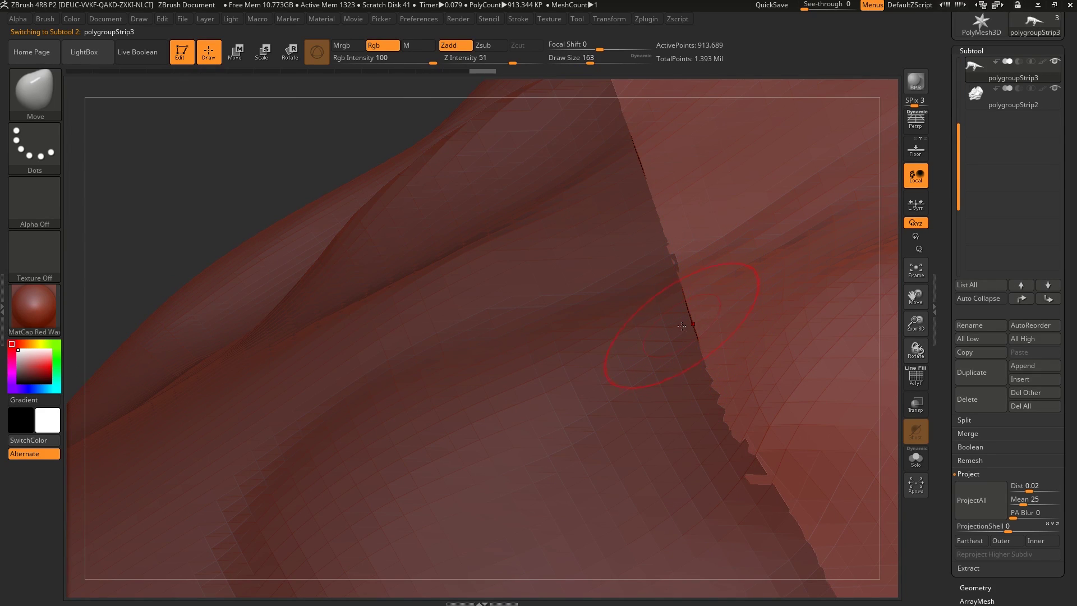
pyautogui.keyDown('alt'); pyautogui.click(687, 316); pyautogui.keyUp('alt')
pyautogui.moveTo(681, 262)
pyautogui.mouseDown(button='right')
pyautogui.moveTo(661, 278)
pyautogui.moveTo(661, 264)
pyautogui.mouseUp(button='right')
pyautogui.keyDown('alt'); pyautogui.click(662, 263); pyautogui.keyUp('alt')
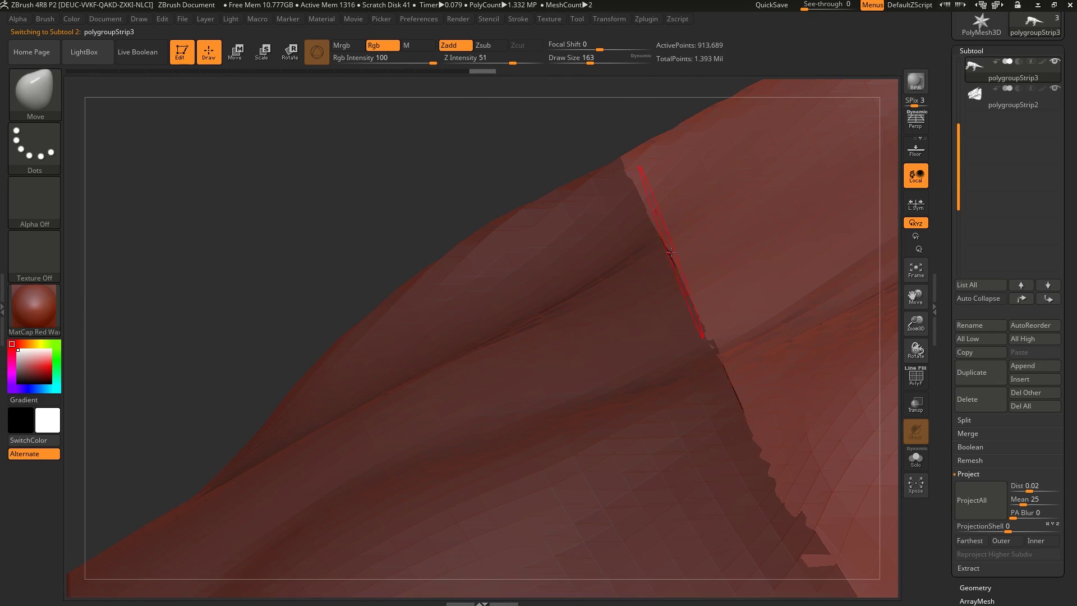
# - Close the remaining gaps along the neck seam on both pieces with the Move brush at draw size 187
pyautogui.moveTo(689, 270); pyautogui.dragTo(640, 333, button='right')
pyautogui.keyDown('alt'); pyautogui.click(633, 336); pyautogui.keyUp('alt')
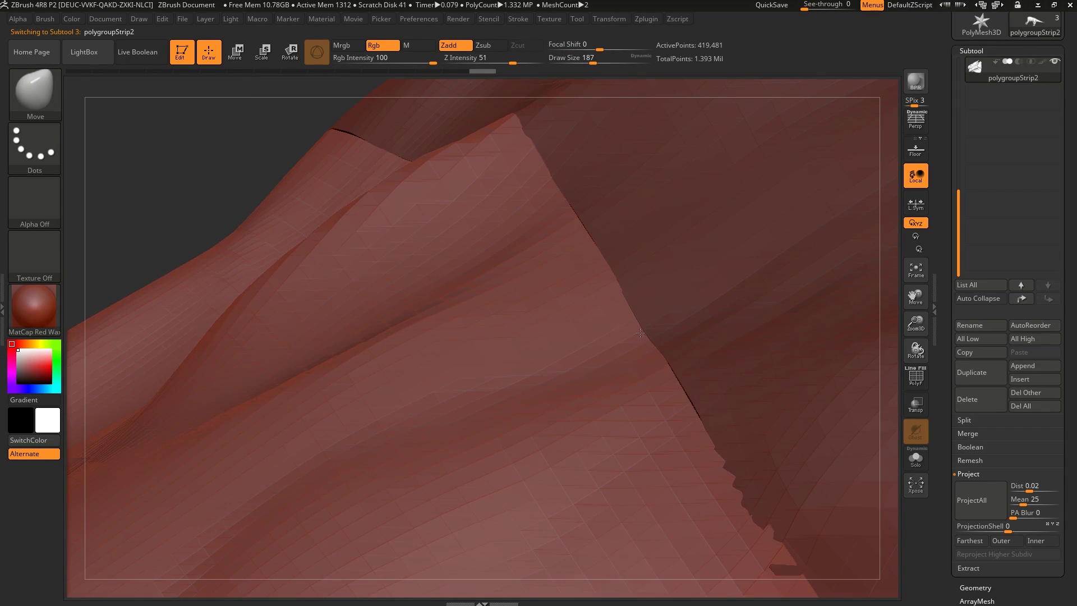
pyautogui.keyDown('alt'); pyautogui.click(651, 328); pyautogui.keyUp('alt')
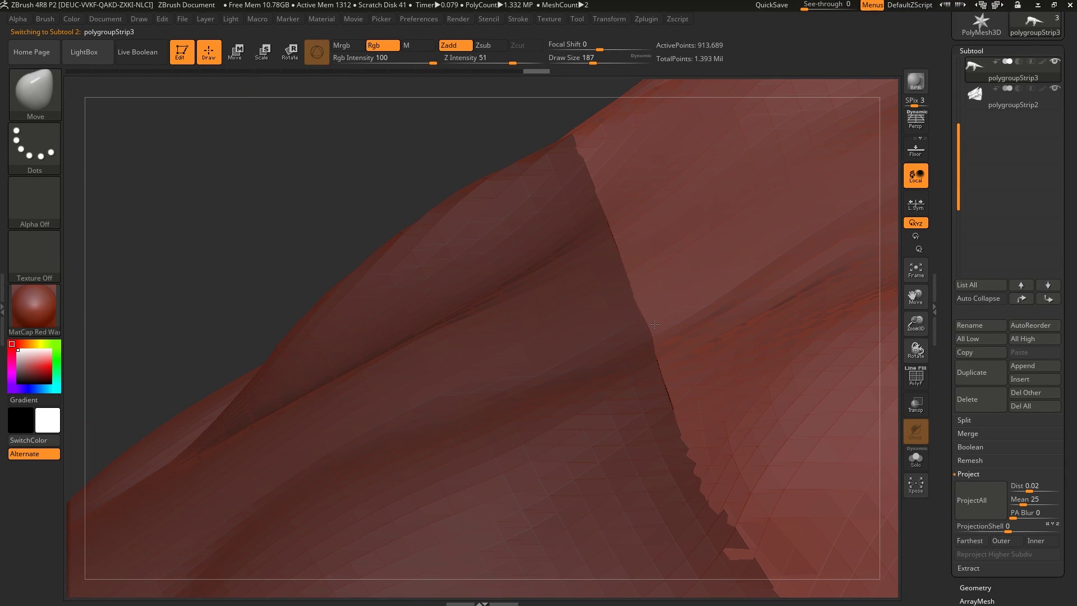
pyautogui.keyDown('alt'); pyautogui.click(638, 333); pyautogui.keyUp('alt')
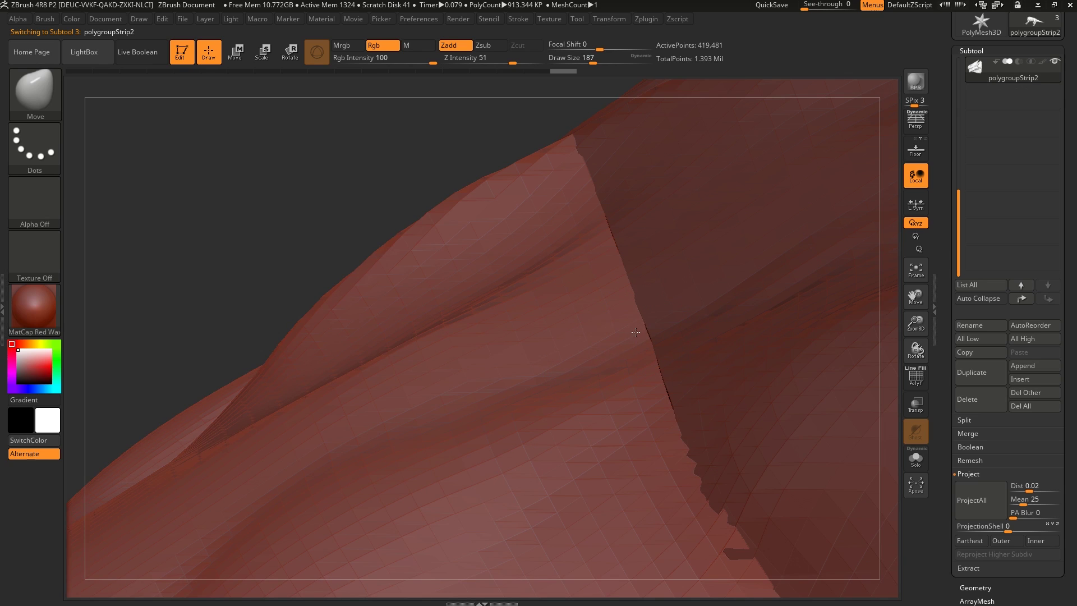
pyautogui.moveTo(628, 317)
pyautogui.mouseDown(button='right')
pyautogui.moveTo(582, 320)
pyautogui.moveTo(666, 337)
pyautogui.moveTo(742, 330)
pyautogui.moveTo(748, 341)
pyautogui.moveTo(721, 342)
pyautogui.moveTo(714, 403)
pyautogui.moveTo(711, 302)
pyautogui.moveTo(676, 359)
pyautogui.moveTo(700, 370)
pyautogui.moveTo(716, 356)
pyautogui.mouseUp(button='right')
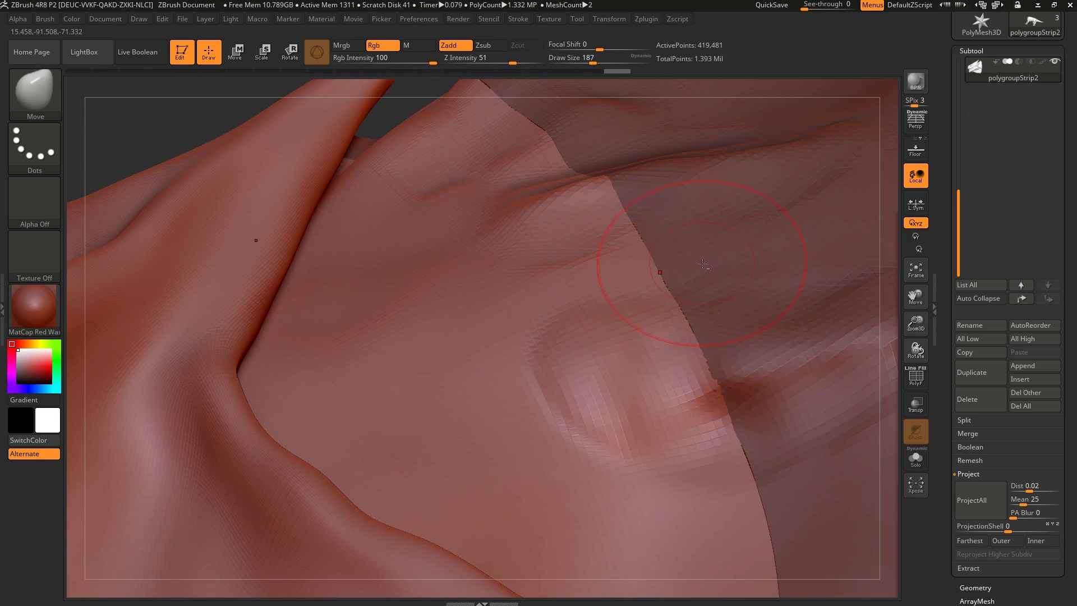
# - Switch to the ClayBuildup brush at draw size 120 and check the seam beside the projected bump on polygroupStrip2
pyautogui.moveTo(680, 268)
pyautogui.keyDown('alt'); pyautogui.mouseDown(button='right')
pyautogui.moveTo(651, 329)
pyautogui.moveTo(668, 326)
pyautogui.moveTo(597, 390)
pyautogui.mouseUp(button='right'); pyautogui.keyUp('alt')
pyautogui.press('b')
pyautogui.press('c')
pyautogui.press('b')
pyautogui.press('s')
pyautogui.moveTo(600, 392); pyautogui.dragTo(587, 394)
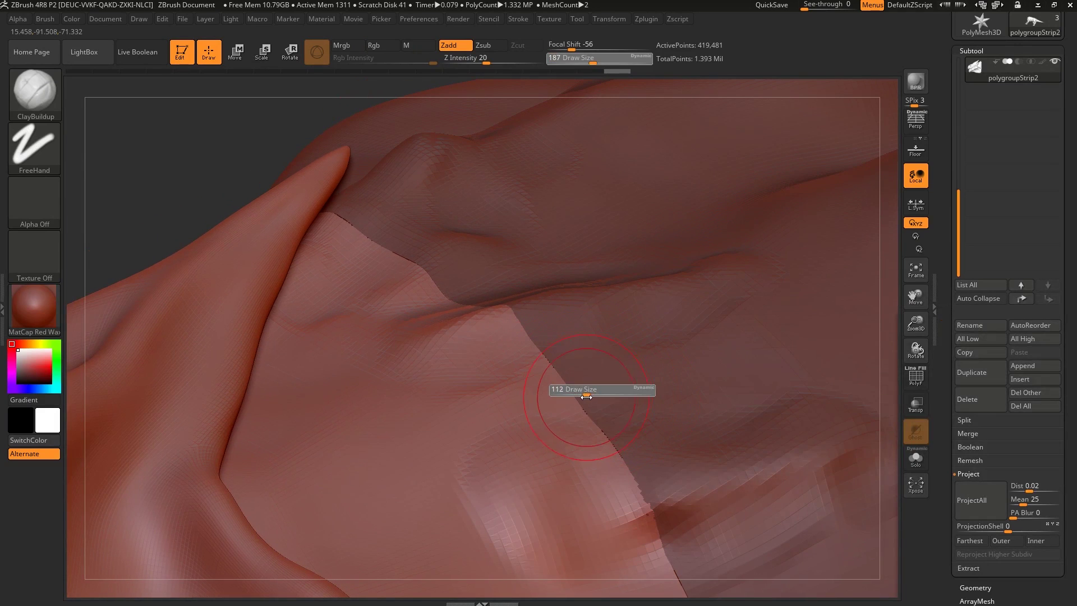
pyautogui.moveTo(565, 370)
pyautogui.mouseDown(button='right')
pyautogui.moveTo(563, 350)
pyautogui.moveTo(649, 297)
pyautogui.moveTo(630, 423)
pyautogui.moveTo(550, 338)
pyautogui.mouseUp(button='right')
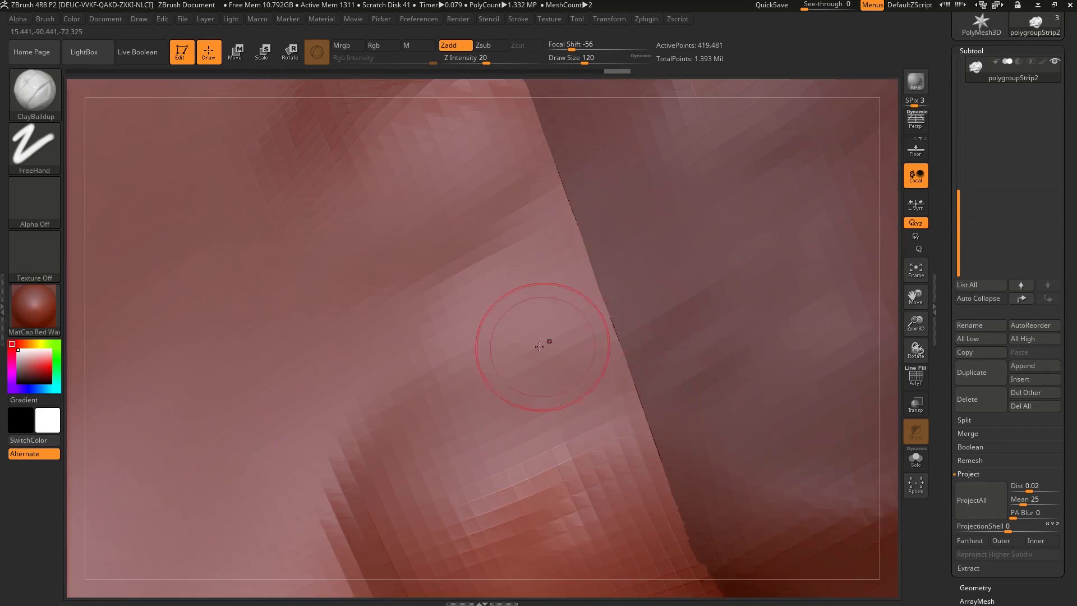
pyautogui.keyDown('ctrl'); pyautogui.moveTo(676, 234); pyautogui.dragTo(645, 371, button='right'); pyautogui.keyUp('ctrl')
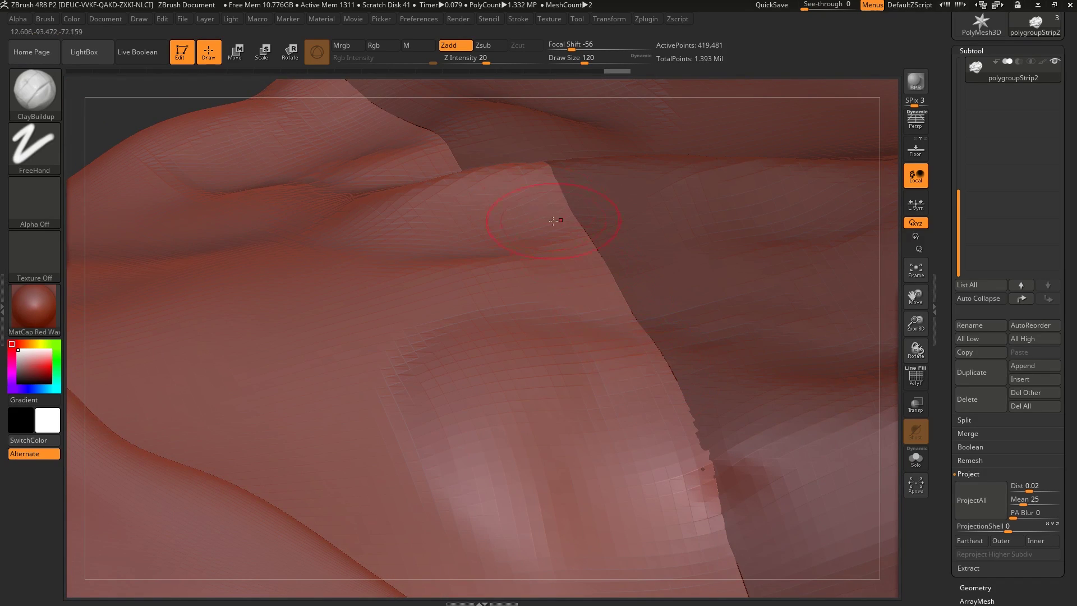
# - Set the ClayBuildup draw size to 54 and mask polygroupStrip2 except for a narrow band along the neck seam
pyautogui.moveTo(578, 235); pyautogui.dragTo(559, 381, button='right')
pyautogui.press('s')
pyautogui.moveTo(559, 381)
pyautogui.mouseDown()
pyautogui.moveTo(541, 361)
pyautogui.moveTo(558, 396)
pyautogui.moveTo(528, 312)
pyautogui.mouseUp()
pyautogui.press('s')
pyautogui.moveTo(585, 337); pyautogui.dragTo(578, 386, button='right')
pyautogui.moveTo(603, 425)
pyautogui.mouseDown(button='right')
pyautogui.moveTo(602, 455)
pyautogui.moveTo(596, 359)
pyautogui.moveTo(572, 342)
pyautogui.moveTo(574, 387)
pyautogui.moveTo(574, 319)
pyautogui.moveTo(592, 411)
pyautogui.moveTo(608, 418)
pyautogui.mouseUp(button='right')
pyautogui.moveTo(609, 418)
pyautogui.keyDown('ctrl'); pyautogui.mouseDown()
pyautogui.moveTo(619, 425)
pyautogui.moveTo(564, 321)
pyautogui.moveTo(556, 258)
pyautogui.moveTo(487, 153)
pyautogui.mouseUp(); pyautogui.keyUp('ctrl')
pyautogui.keyDown('alt'); pyautogui.moveTo(569, 255); pyautogui.dragTo(561, 232, button='right'); pyautogui.keyUp('alt')
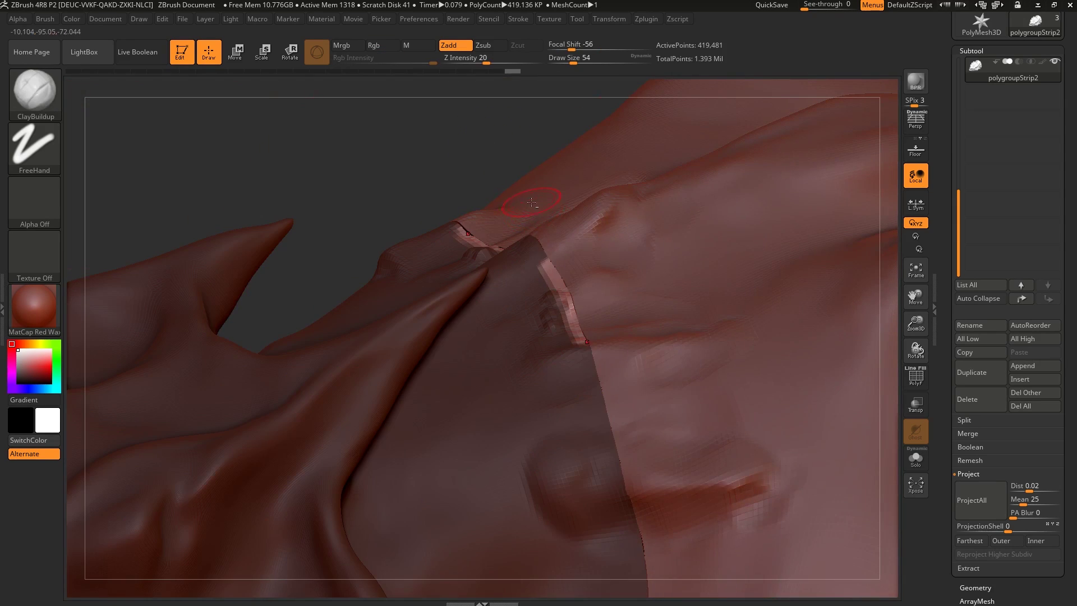
# - Hide polygroupStrip3 with body1 shown in its place, and isolate polygroupStrip2 to inspect the unmasked band along its seam edge
pyautogui.moveTo(517, 204); pyautogui.dragTo(802, 353, button='right')
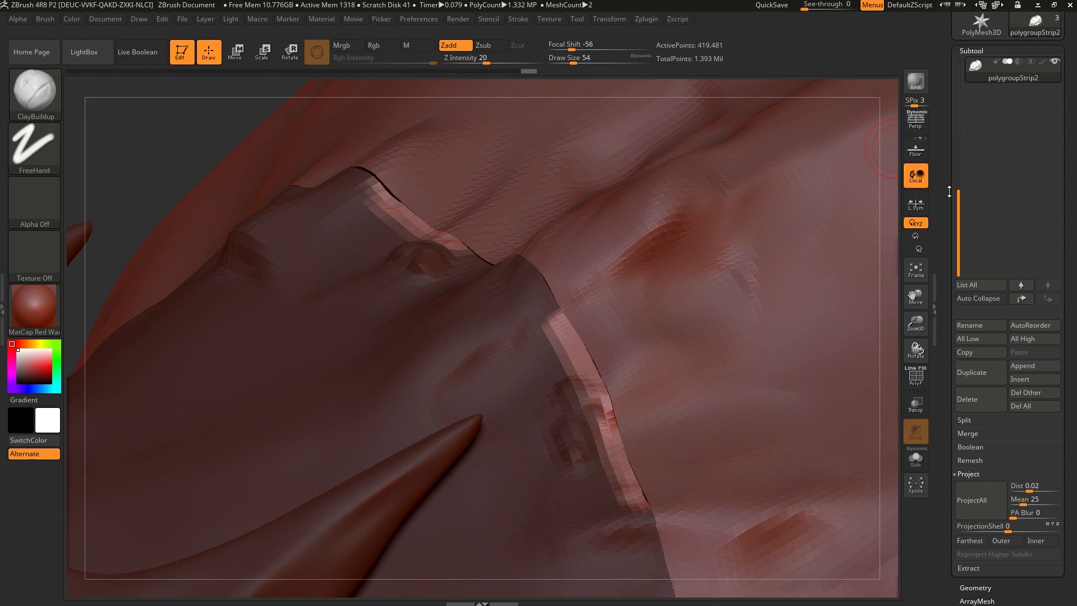
pyautogui.moveTo(948, 194); pyautogui.dragTo(965, 100)
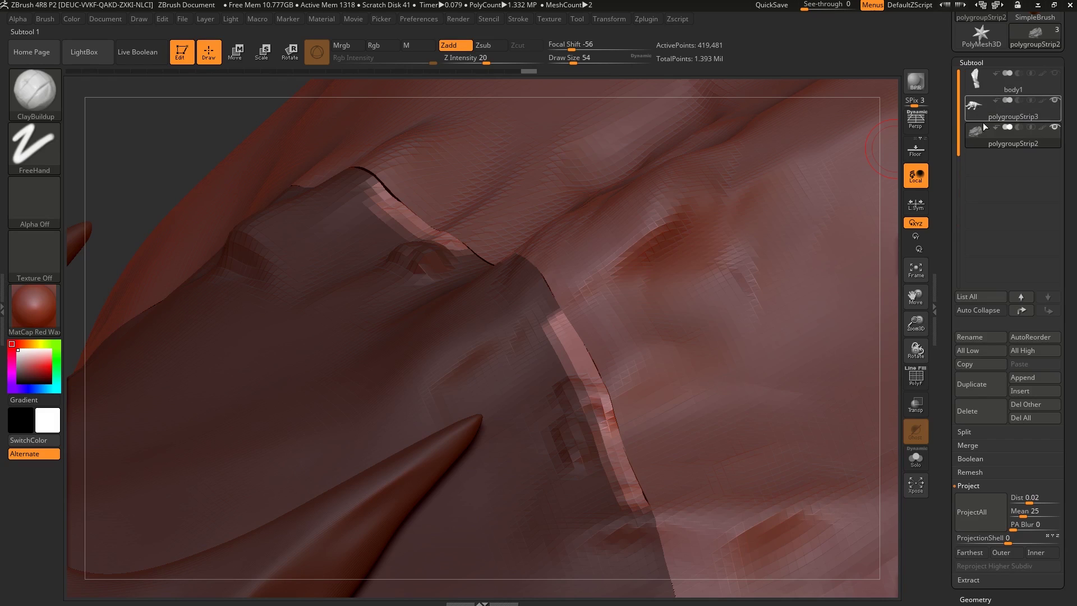
pyautogui.click(1054, 101)
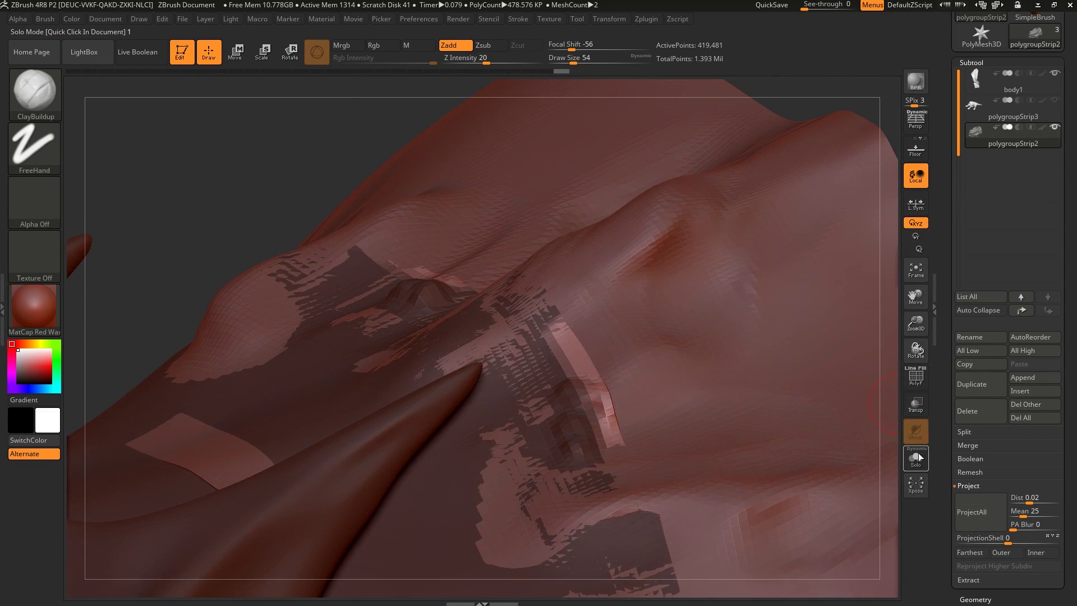
pyautogui.click(919, 457)
pyautogui.moveTo(666, 440); pyautogui.dragTo(646, 505, button='right')
# - Try to blur the mask beside the seam edge of polygroupStrip2
pyautogui.keyDown('ctrl'); pyautogui.click(604, 412); pyautogui.keyUp('ctrl')
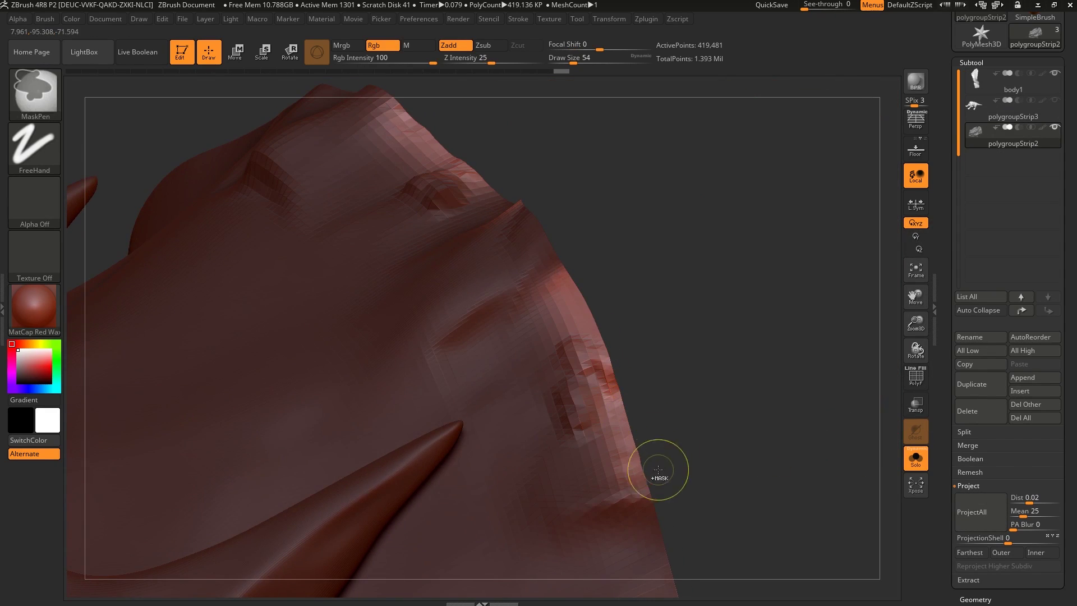
pyautogui.keyDown('alt'); pyautogui.moveTo(654, 346); pyautogui.dragTo(657, 430); pyautogui.keyUp('alt')
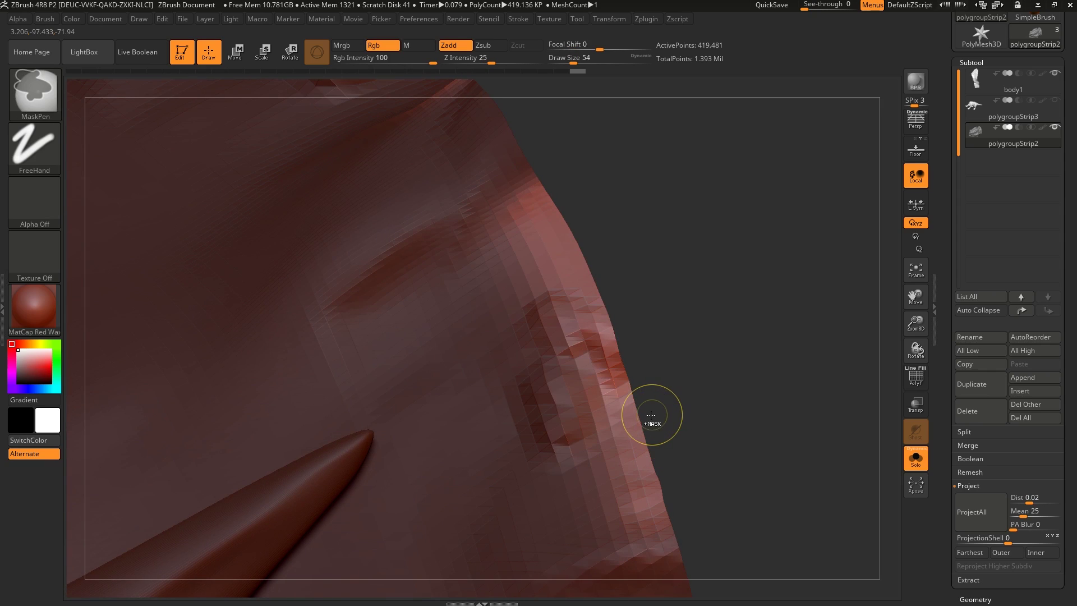
pyautogui.hotkey('ctrl', 'z')
pyautogui.moveTo(947, 473); pyautogui.dragTo(948, 463)
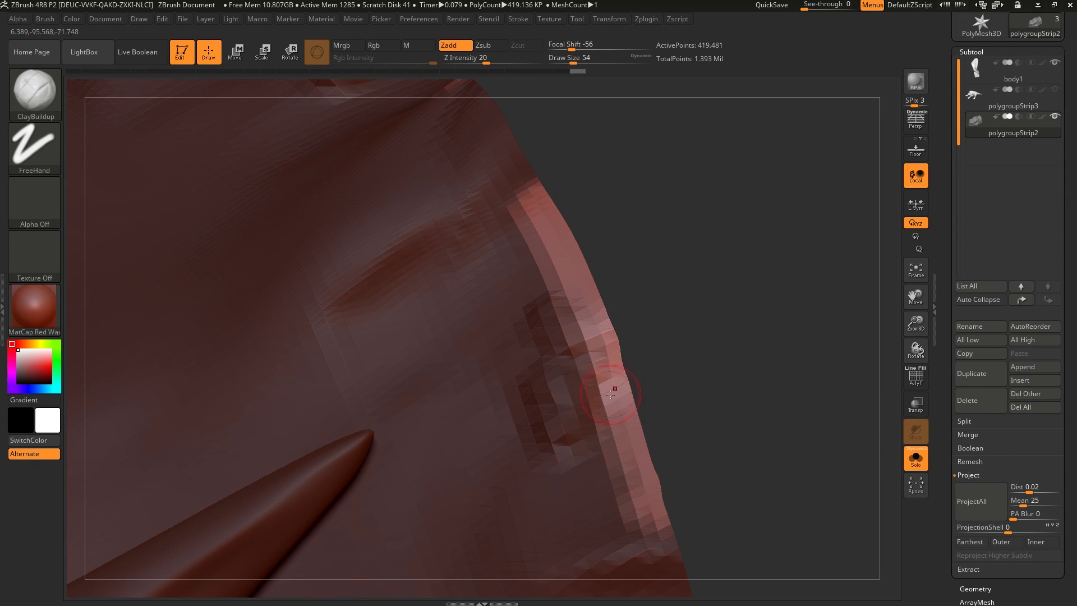
# - End the isolation of polygroupStrip2, show polygroupStrip3 instead of body1, and clear the mask
pyautogui.moveTo(880, 501); pyautogui.dragTo(770, 390, button='right')
pyautogui.click(916, 458)
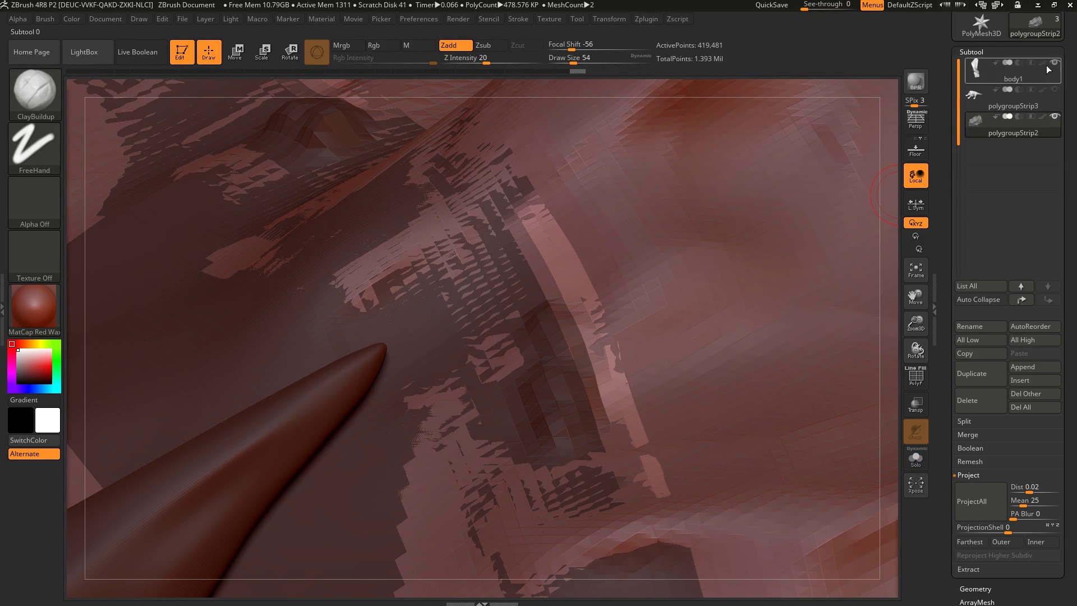
pyautogui.click(1054, 62)
pyautogui.click(1055, 89)
pyautogui.moveTo(746, 313); pyautogui.dragTo(563, 246, button='right')
pyautogui.keyDown('ctrl'); pyautogui.click(497, 179); pyautogui.keyUp('ctrl')
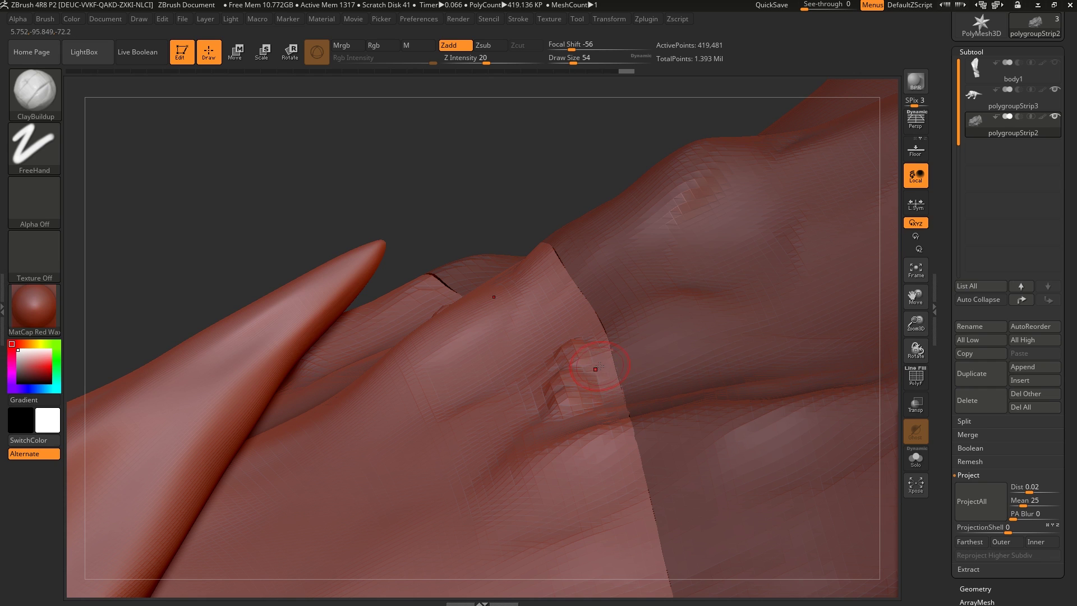
# - Examine the neck seam between polygroupStrip2 and polygroupStrip3 from several angles, including the sculpted bumps crossing it
pyautogui.moveTo(599, 311)
pyautogui.mouseDown(button='right')
pyautogui.moveTo(581, 401)
pyautogui.moveTo(570, 366)
pyautogui.moveTo(598, 343)
pyautogui.moveTo(605, 314)
pyautogui.moveTo(608, 359)
pyautogui.mouseUp(button='right')
pyautogui.moveTo(614, 426)
pyautogui.keyDown('alt'); pyautogui.mouseDown(button='right')
pyautogui.moveTo(618, 337)
pyautogui.moveTo(580, 339)
pyautogui.moveTo(620, 338)
pyautogui.mouseUp(button='right'); pyautogui.keyUp('alt')
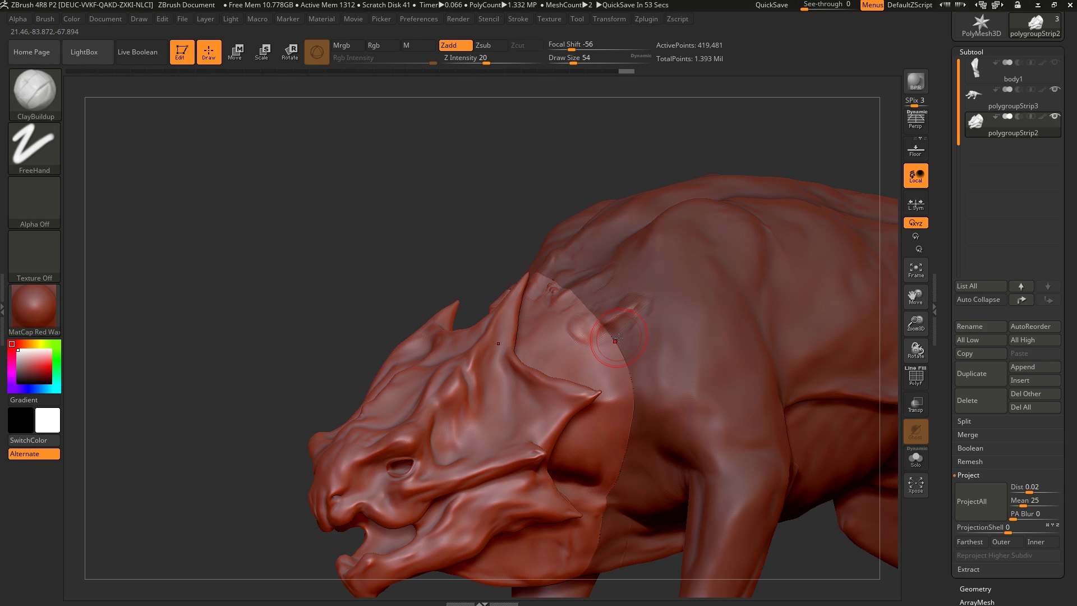
pyautogui.moveTo(619, 337)
pyautogui.mouseDown(button='right')
pyautogui.moveTo(539, 359)
pyautogui.moveTo(611, 372)
pyautogui.moveTo(599, 446)
pyautogui.moveTo(560, 454)
pyautogui.mouseUp(button='right')
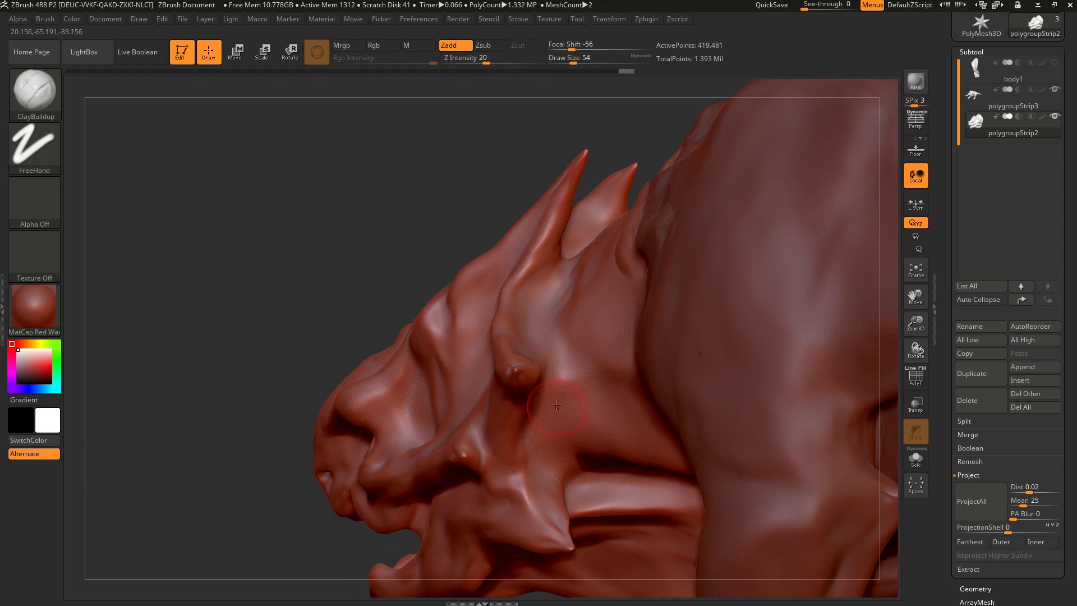
pyautogui.moveTo(547, 319); pyautogui.dragTo(574, 297, button='right')
pyautogui.moveTo(512, 415); pyautogui.dragTo(610, 436, button='right')
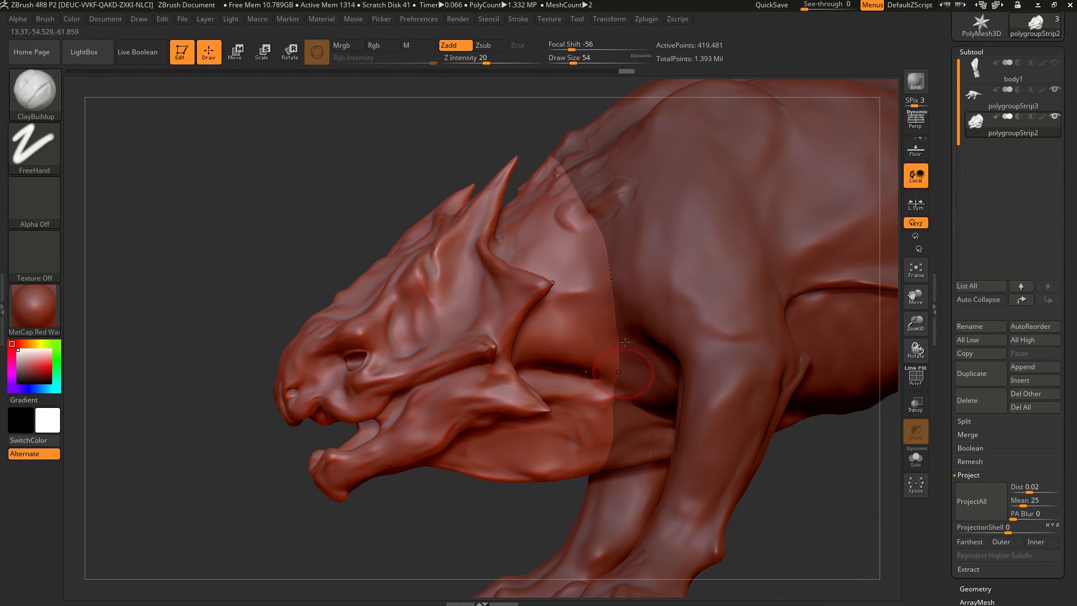
pyautogui.moveTo(631, 365)
pyautogui.mouseDown(button='right')
pyautogui.moveTo(648, 327)
pyautogui.moveTo(585, 205)
pyautogui.moveTo(588, 338)
pyautogui.moveTo(611, 345)
pyautogui.mouseUp(button='right')
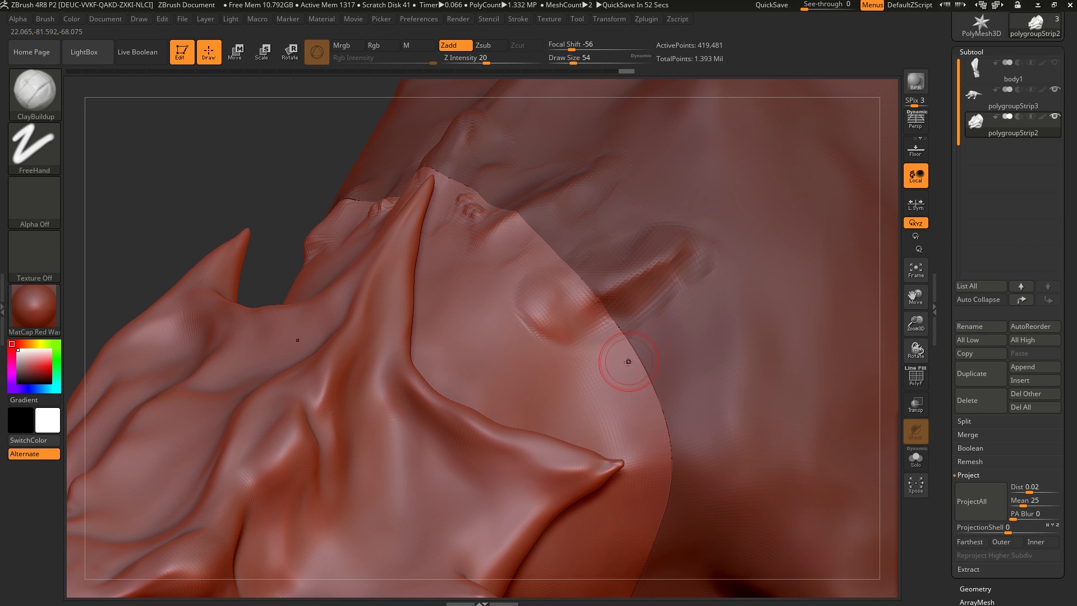
pyautogui.moveTo(620, 335)
pyautogui.mouseDown(button='right')
pyautogui.moveTo(597, 332)
pyautogui.moveTo(598, 375)
pyautogui.moveTo(604, 336)
pyautogui.mouseUp(button='right')
pyautogui.moveTo(600, 290); pyautogui.dragTo(648, 318, button='right')
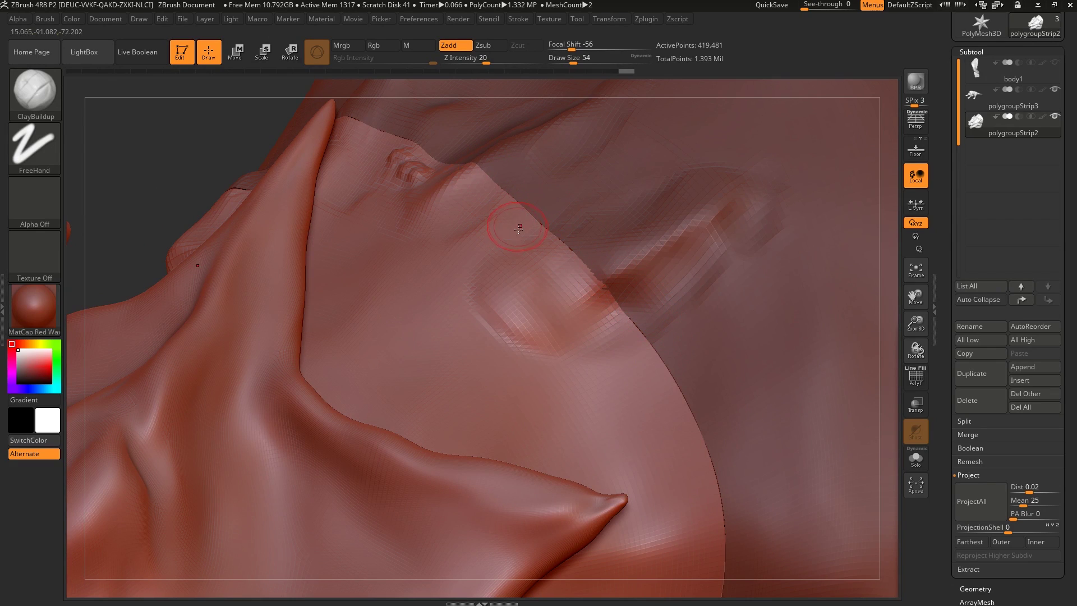
pyautogui.moveTo(522, 262)
pyautogui.mouseDown()
pyautogui.moveTo(548, 294)
pyautogui.moveTo(553, 342)
pyautogui.mouseUp()
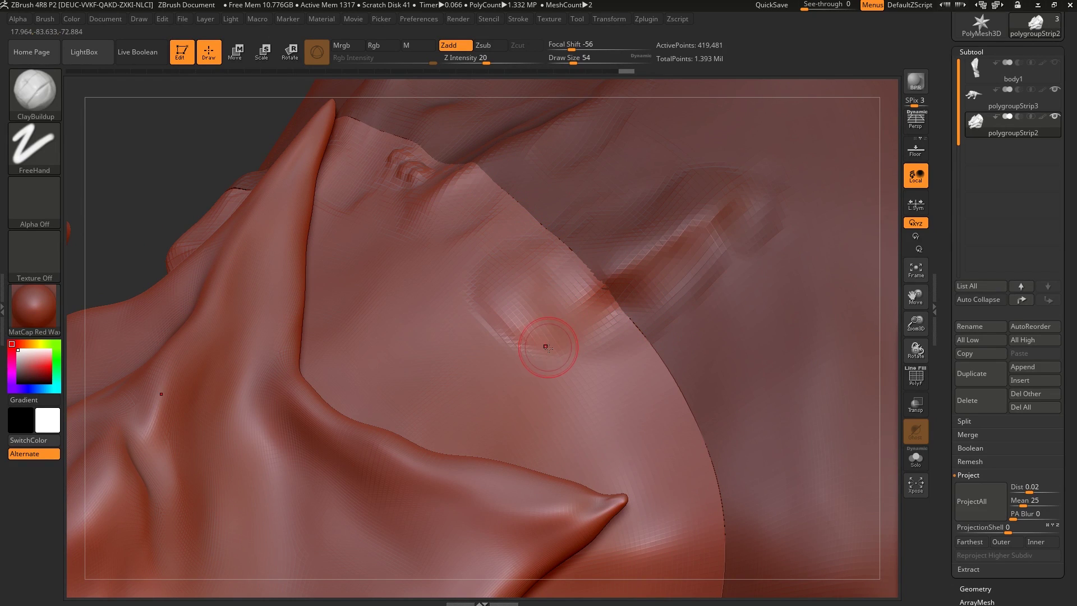